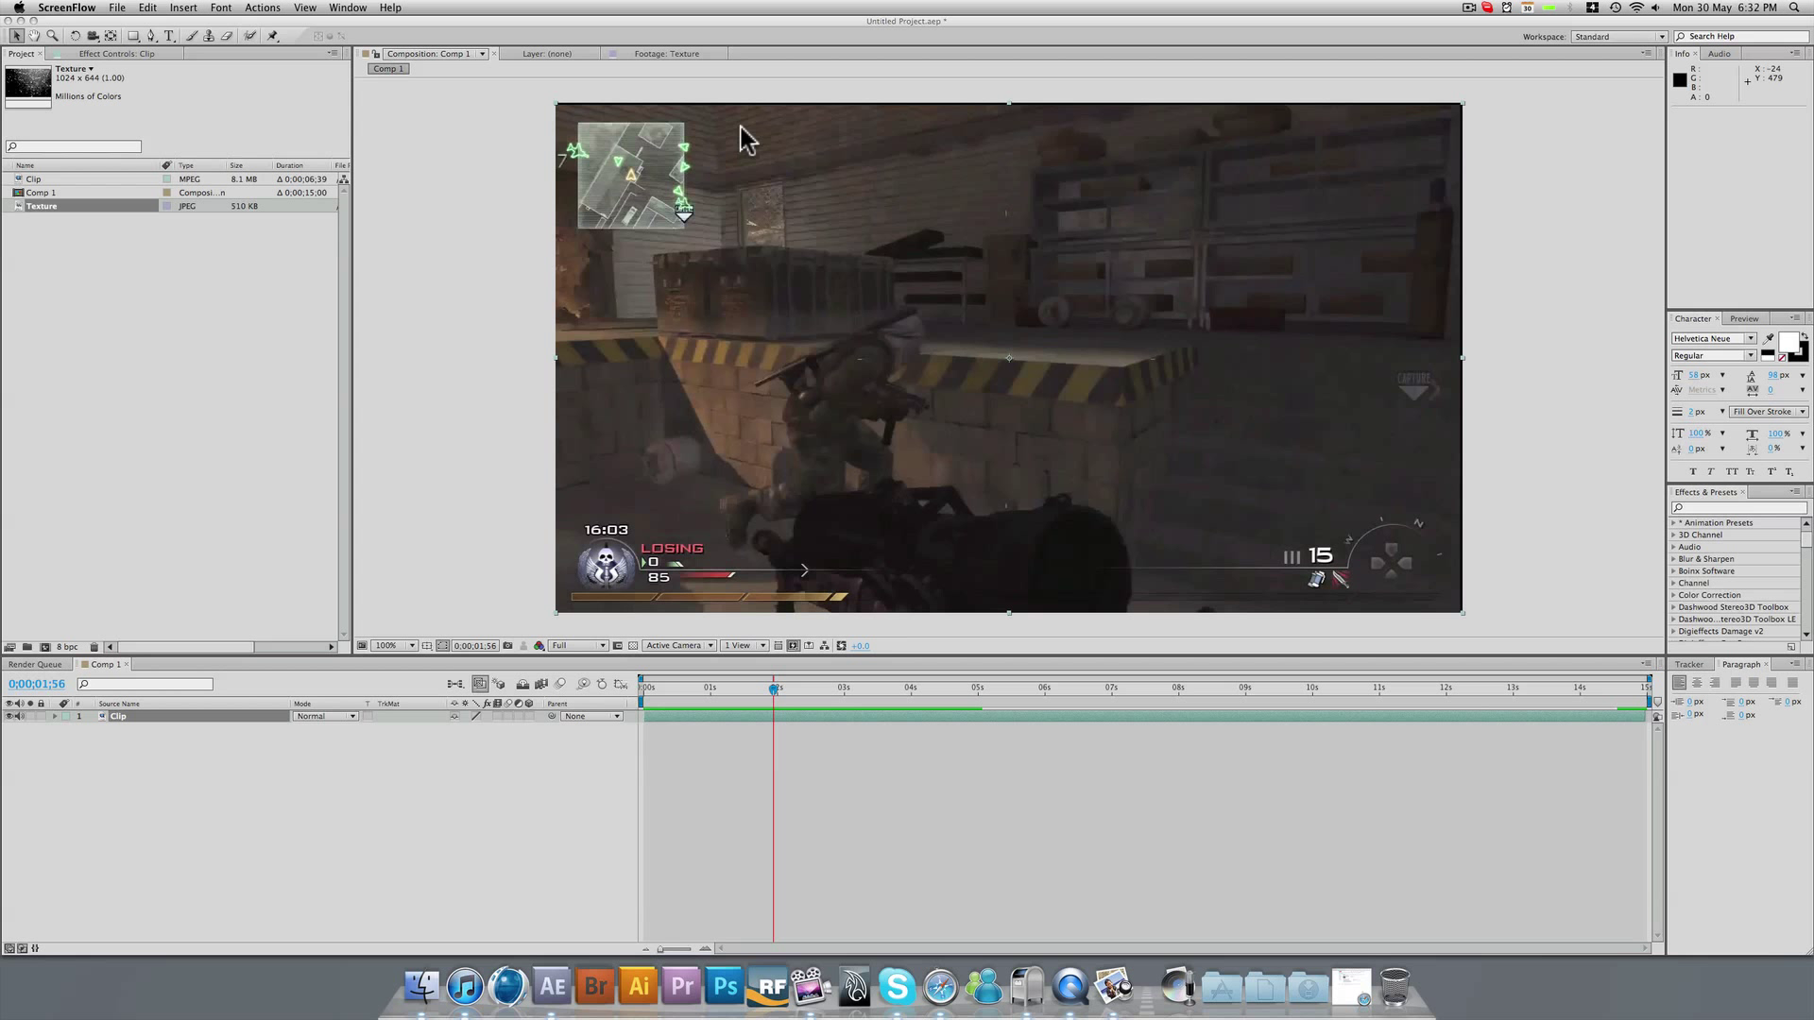
# Set the Clip layer's Scale to 103% and scrub the timeline to check the enlargement.
pyautogui.click(143, 711)
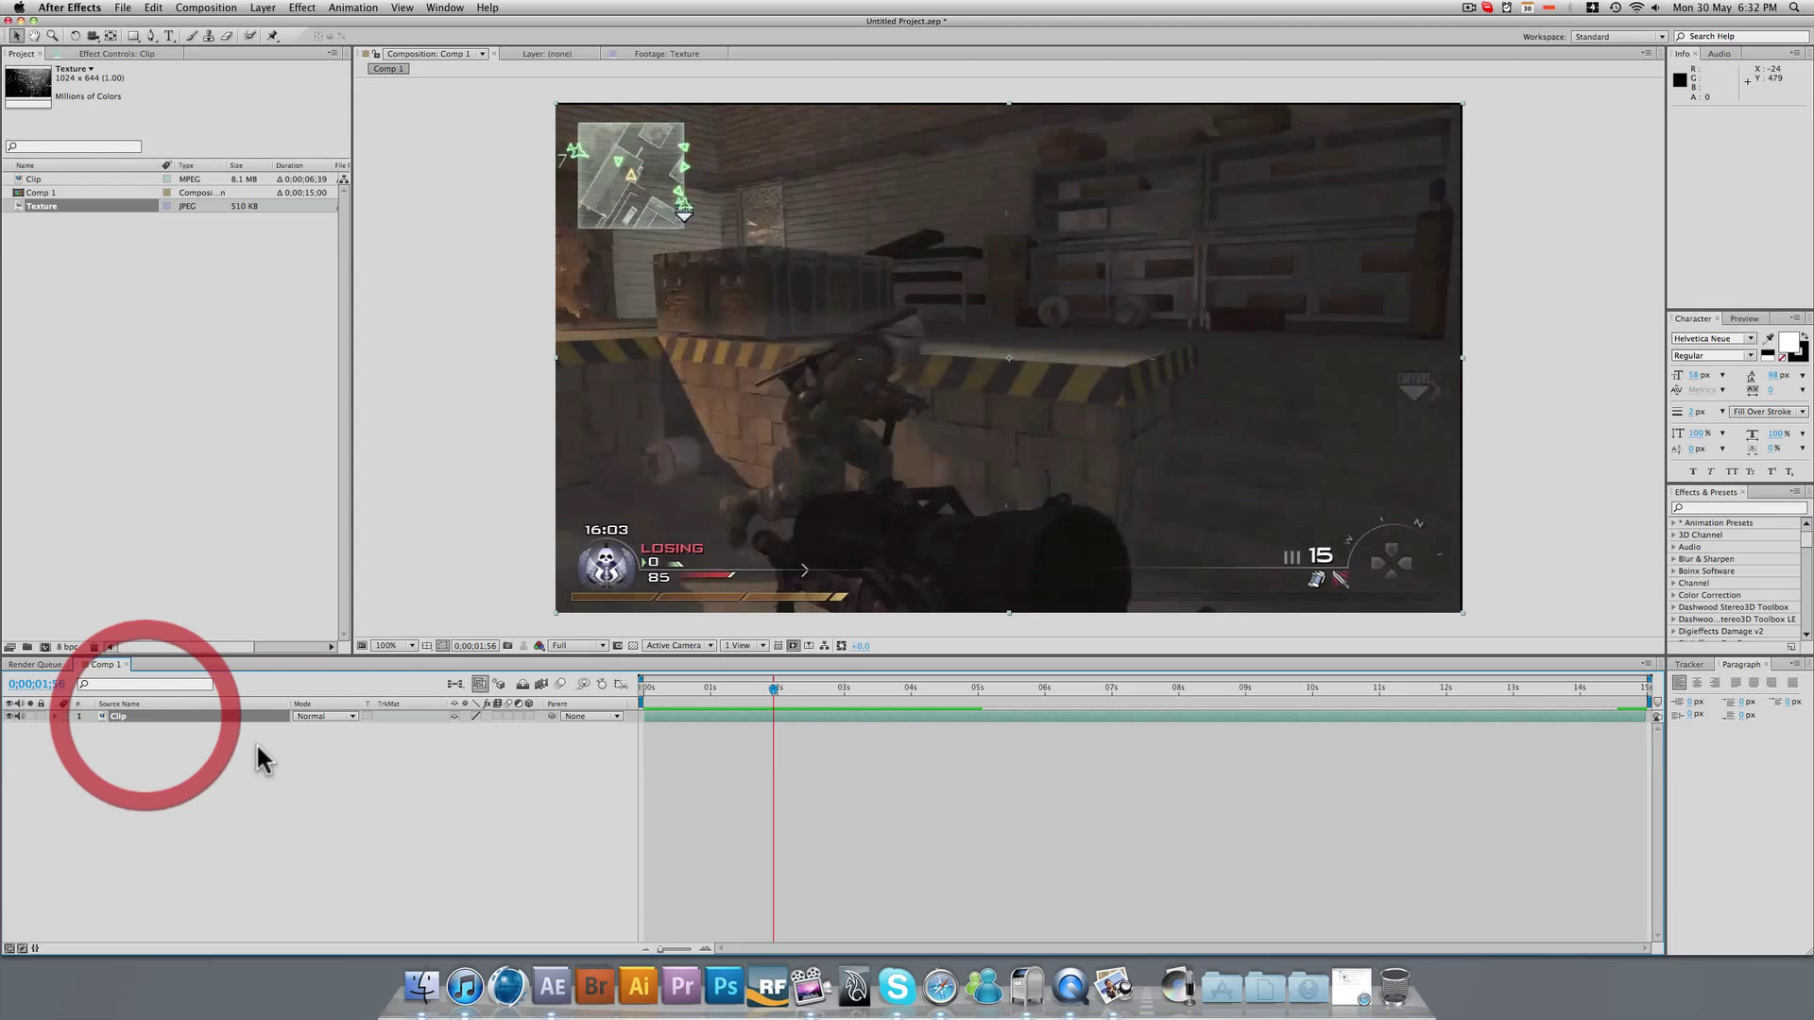
pyautogui.press('s')
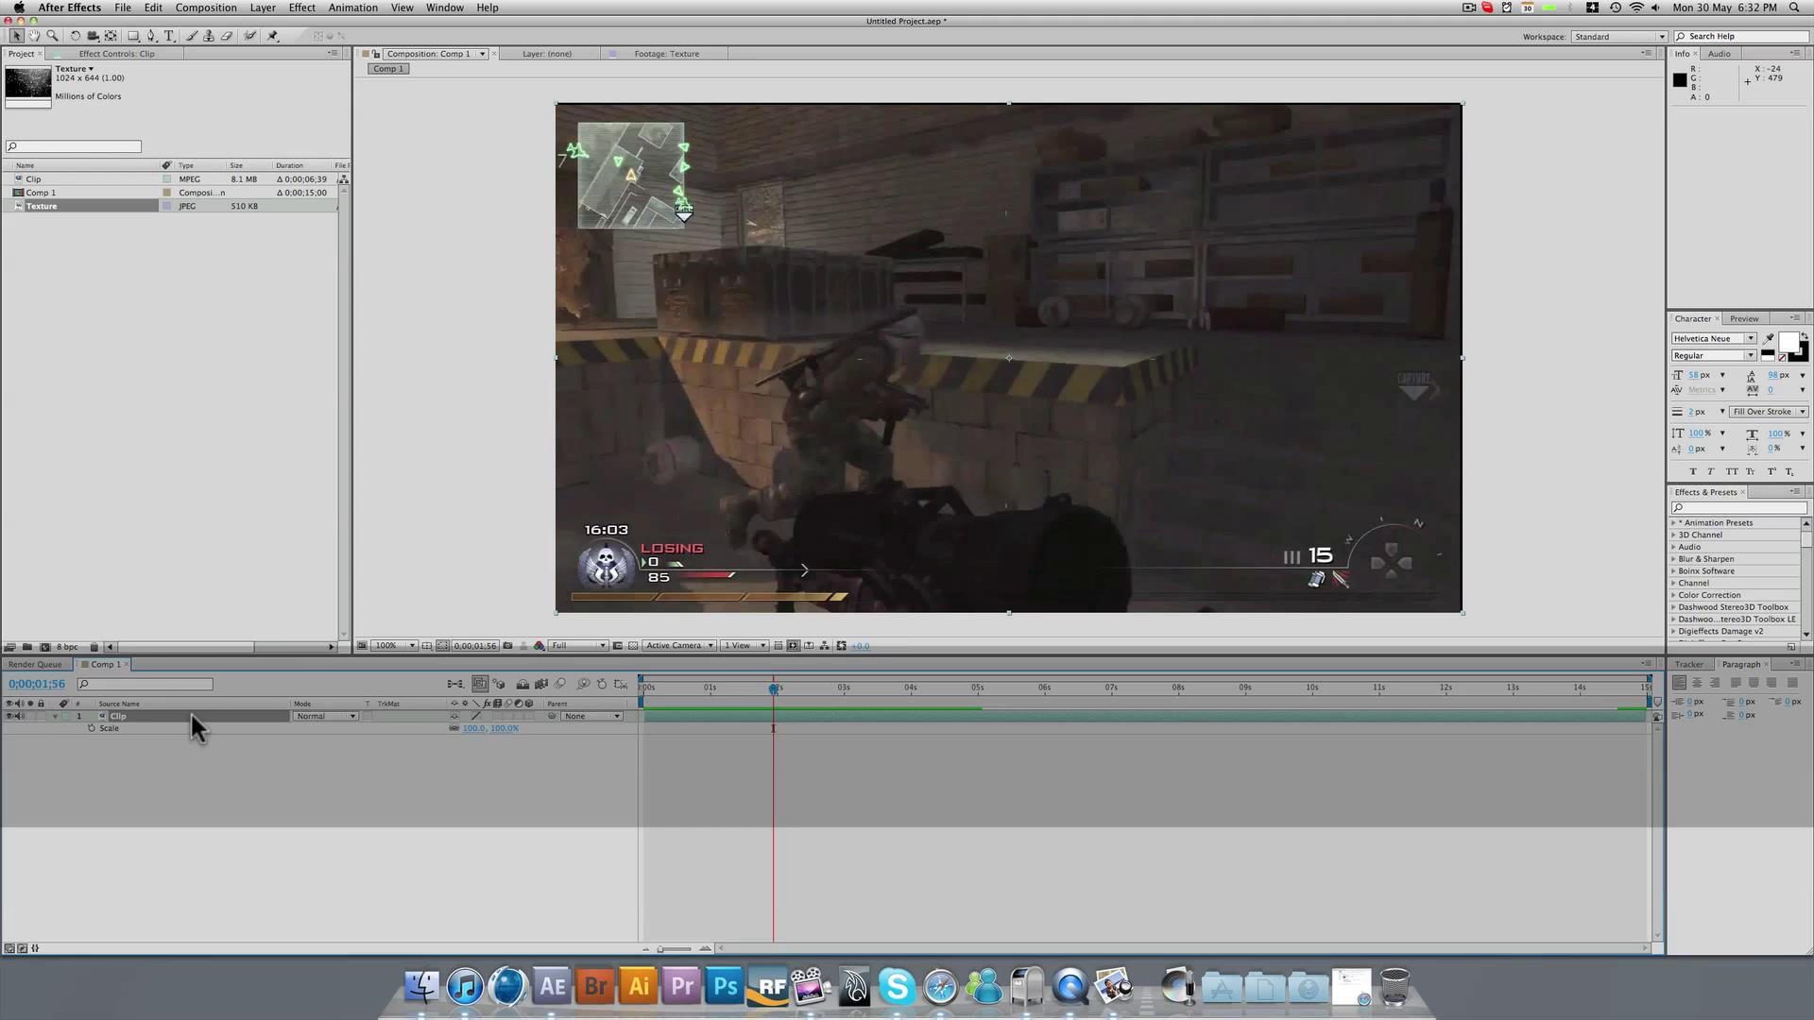
pyautogui.click(474, 729)
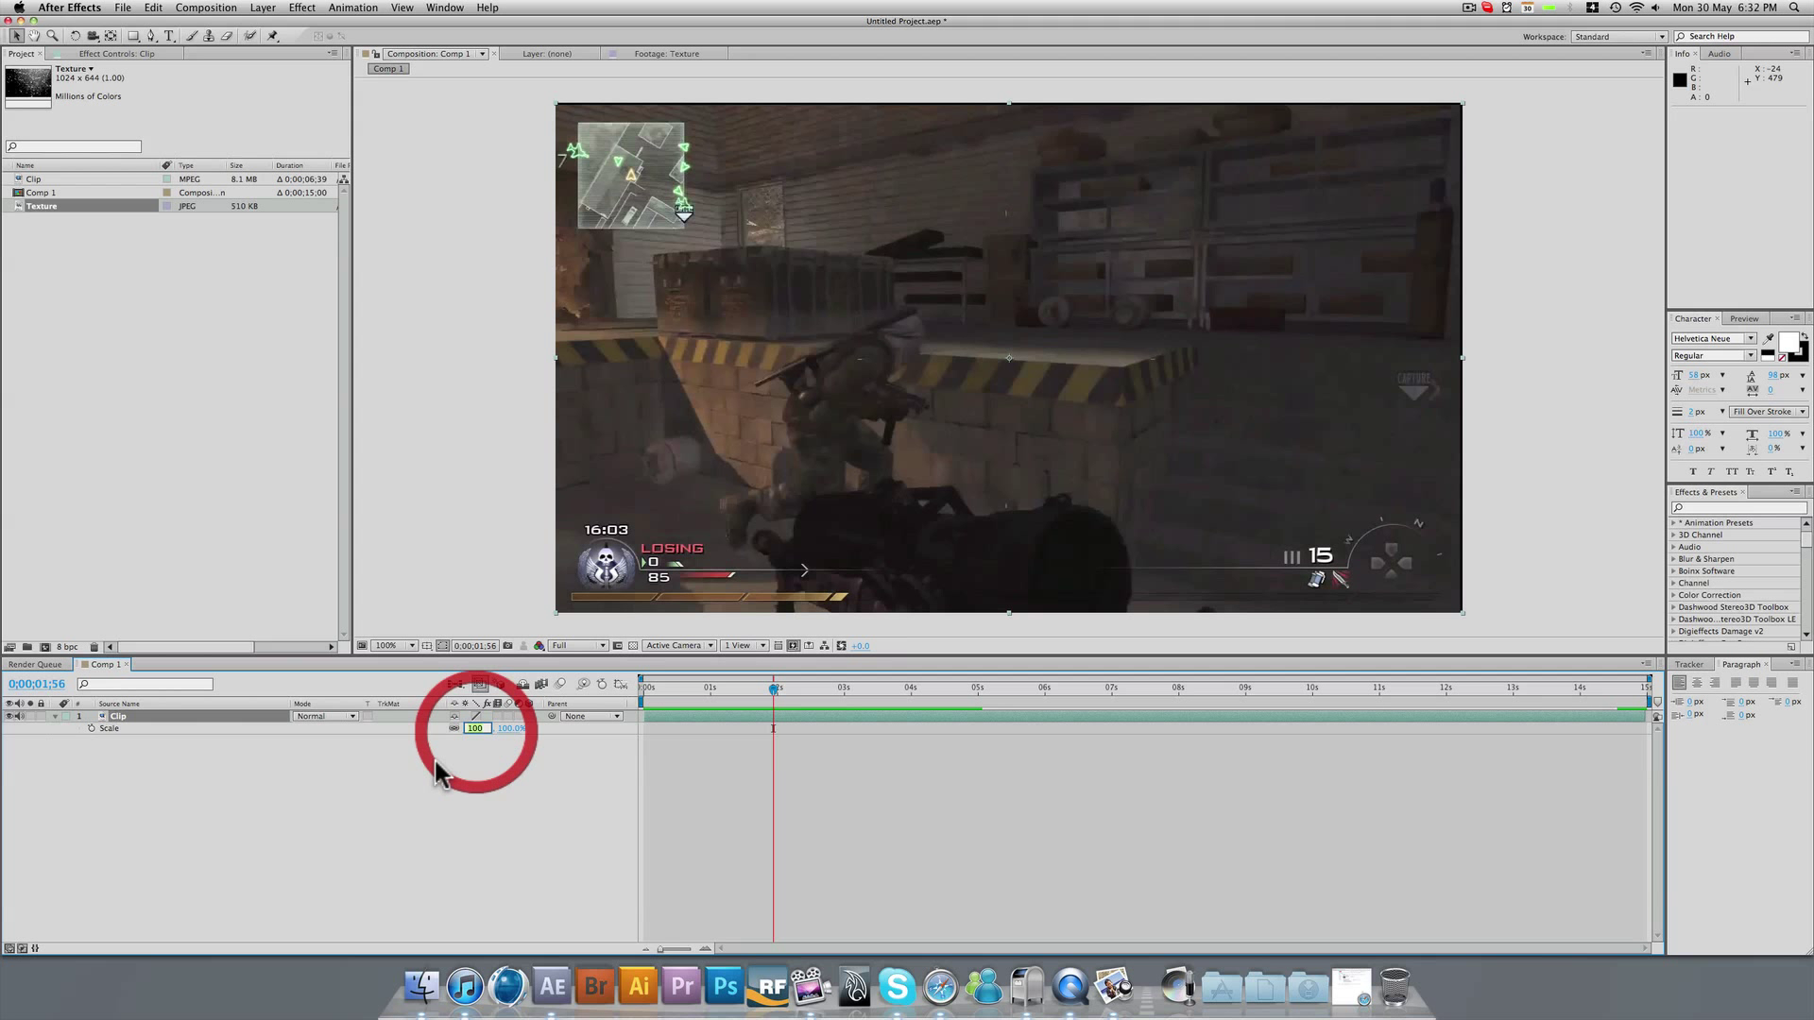
pyautogui.write('103')
pyautogui.press('Return')
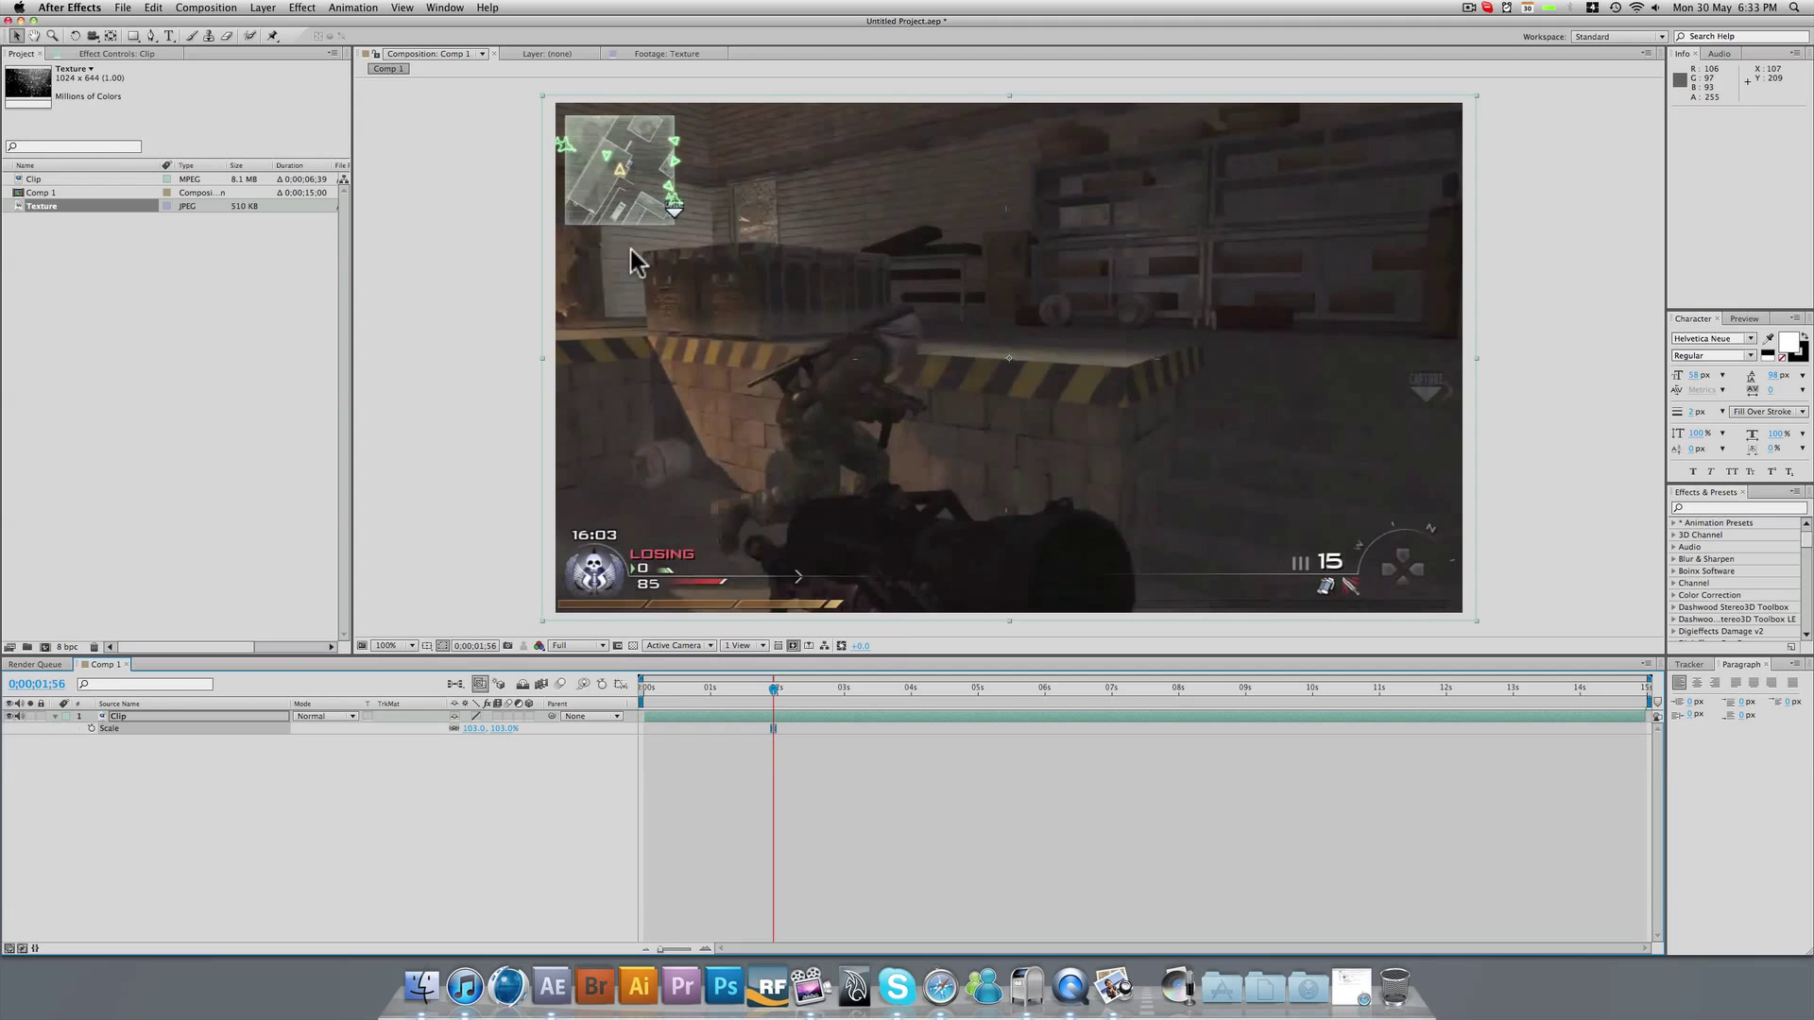
pyautogui.moveTo(780, 686)
pyautogui.mouseDown()
pyautogui.moveTo(893, 700)
pyautogui.moveTo(781, 699)
pyautogui.mouseUp()
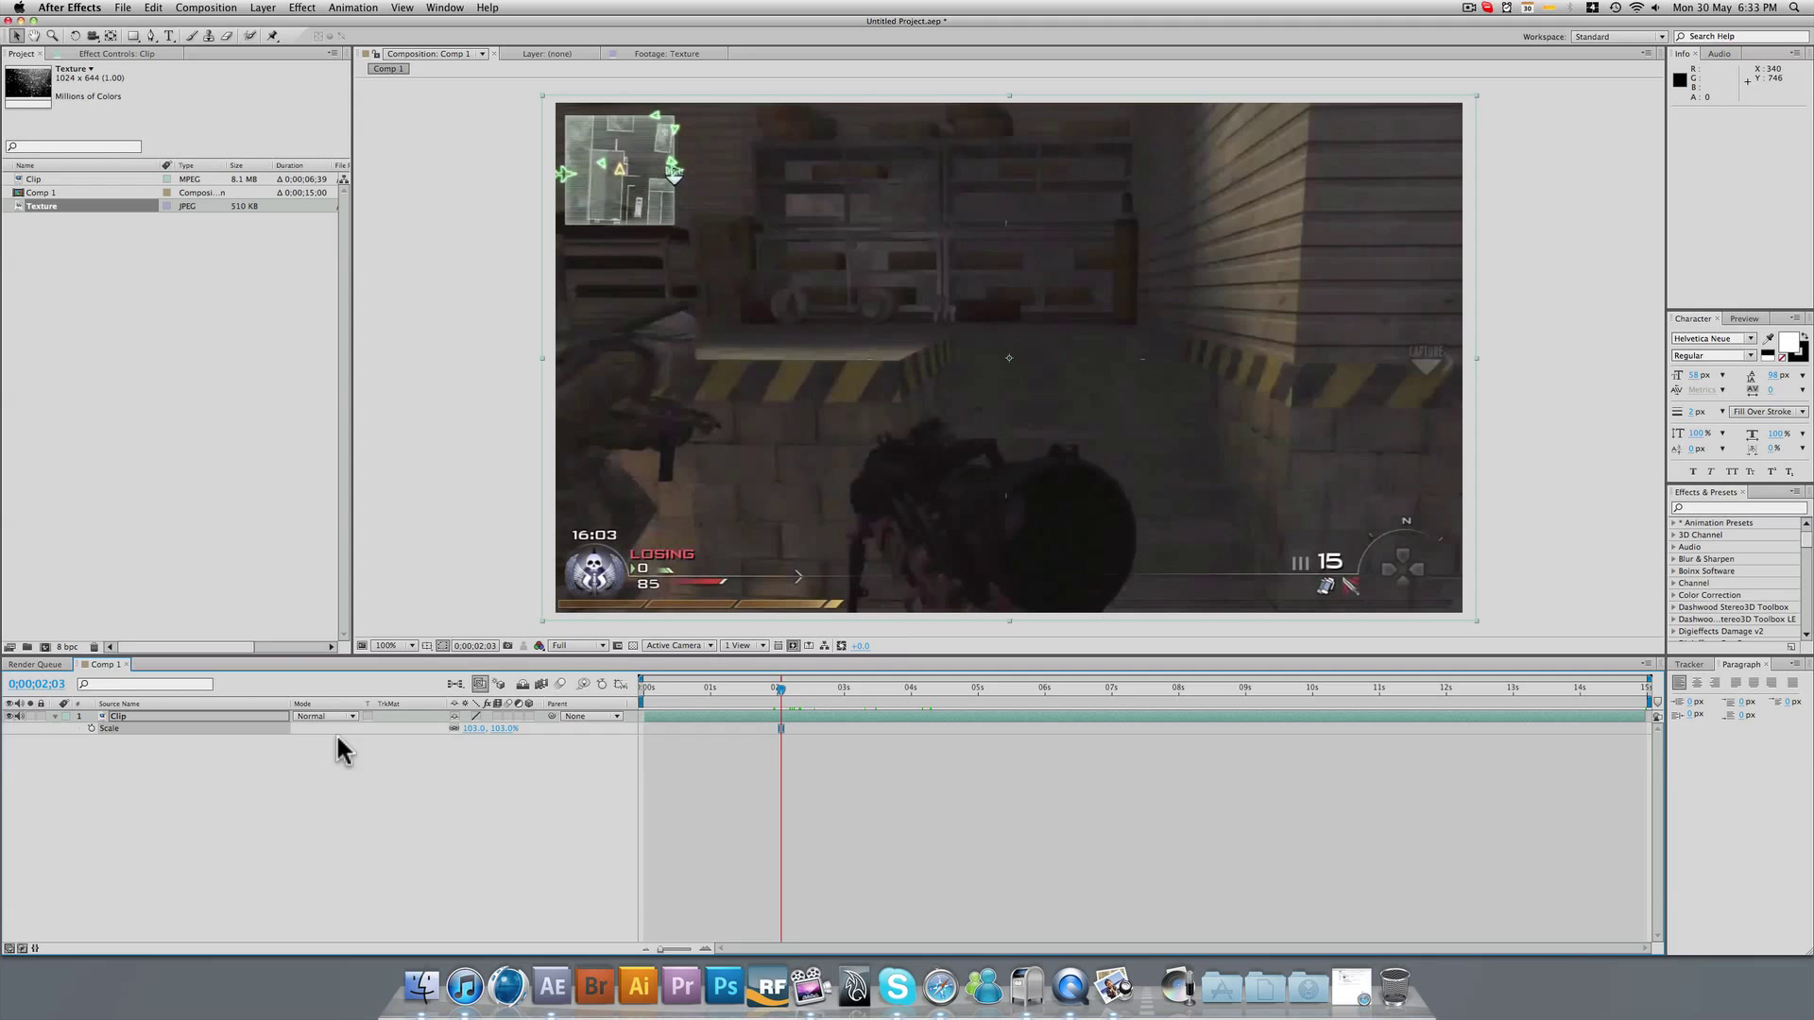
# Select the Clip layer and reveal its Transform properties, including Position.
pyautogui.click(240, 715)
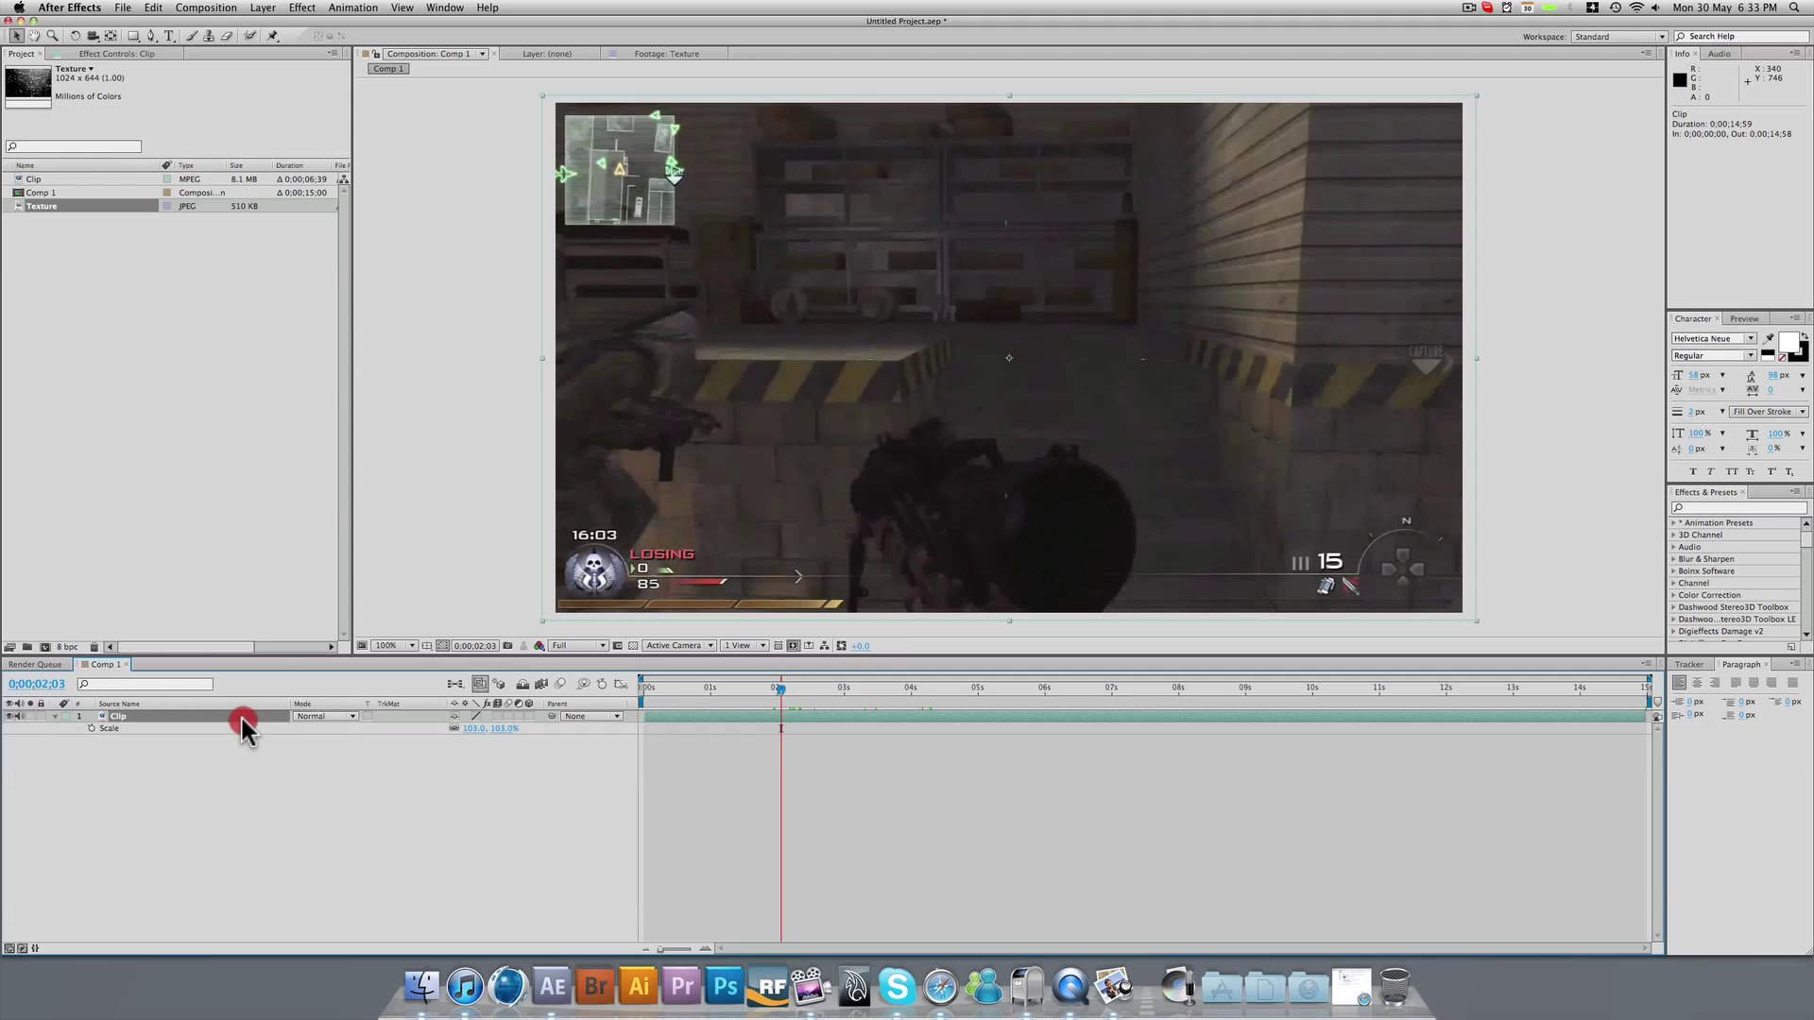
pyautogui.click(145, 714)
pyautogui.click(53, 716)
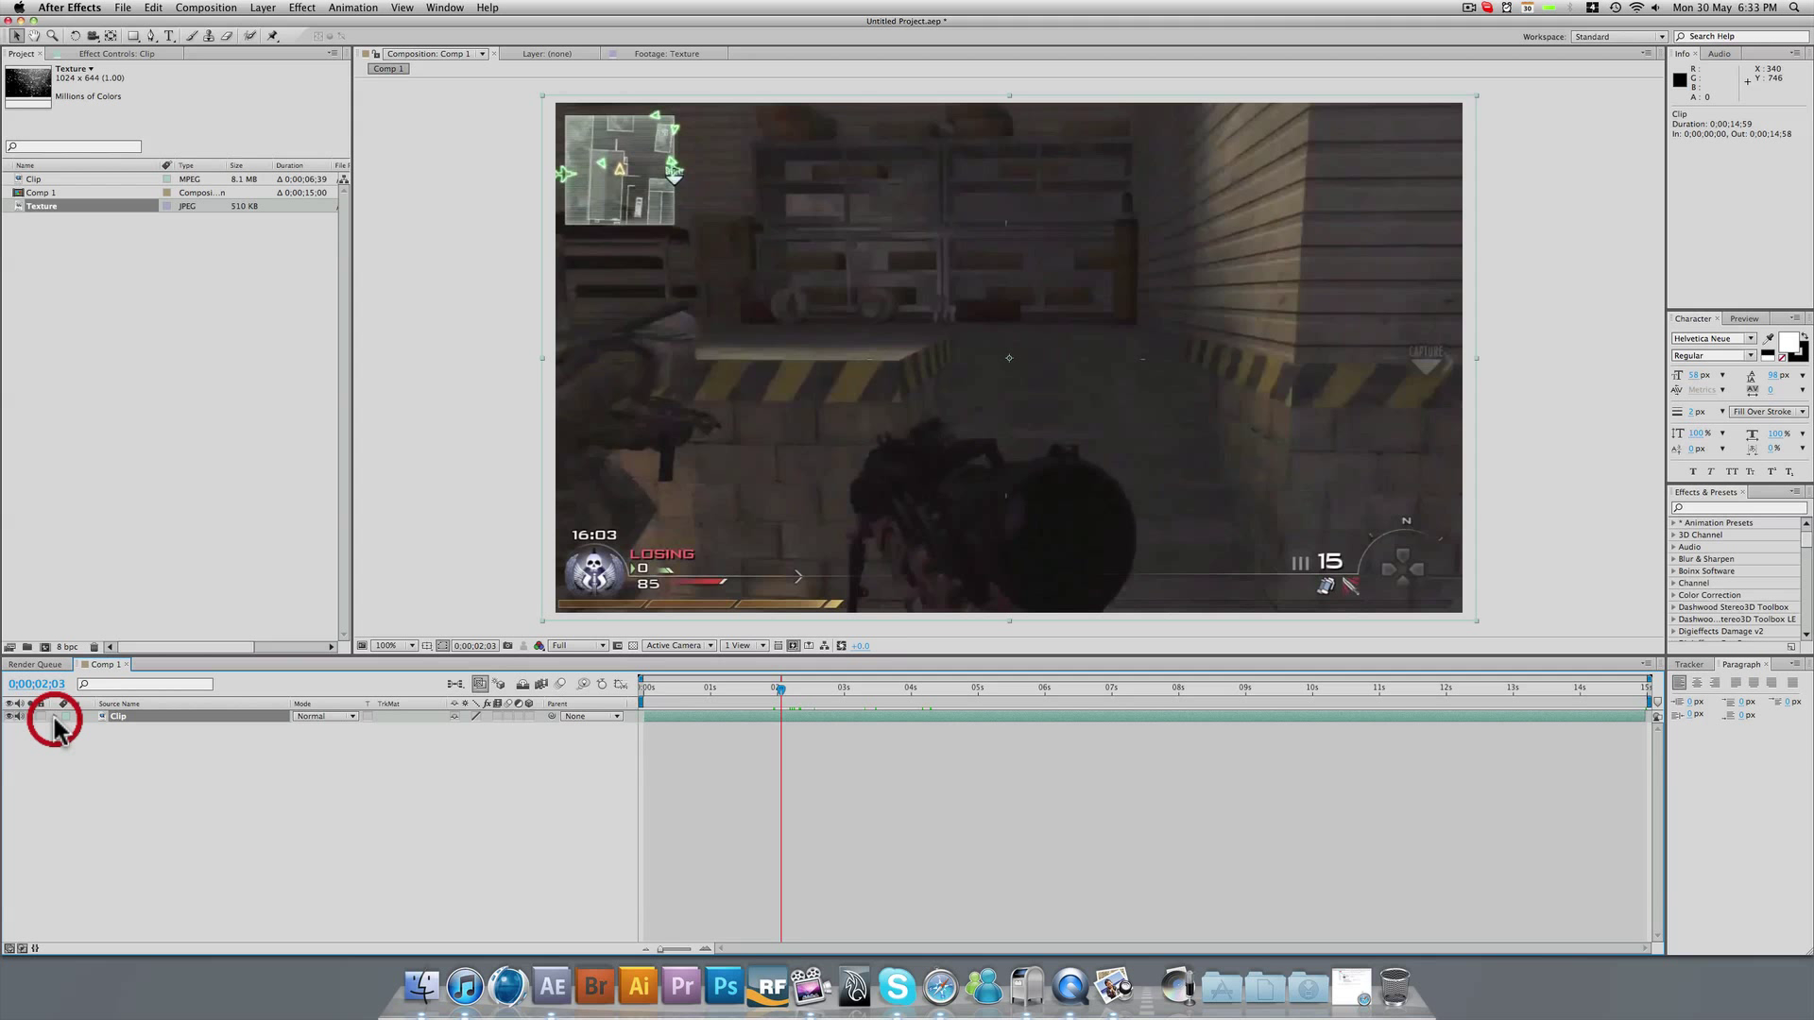
pyautogui.click(54, 716)
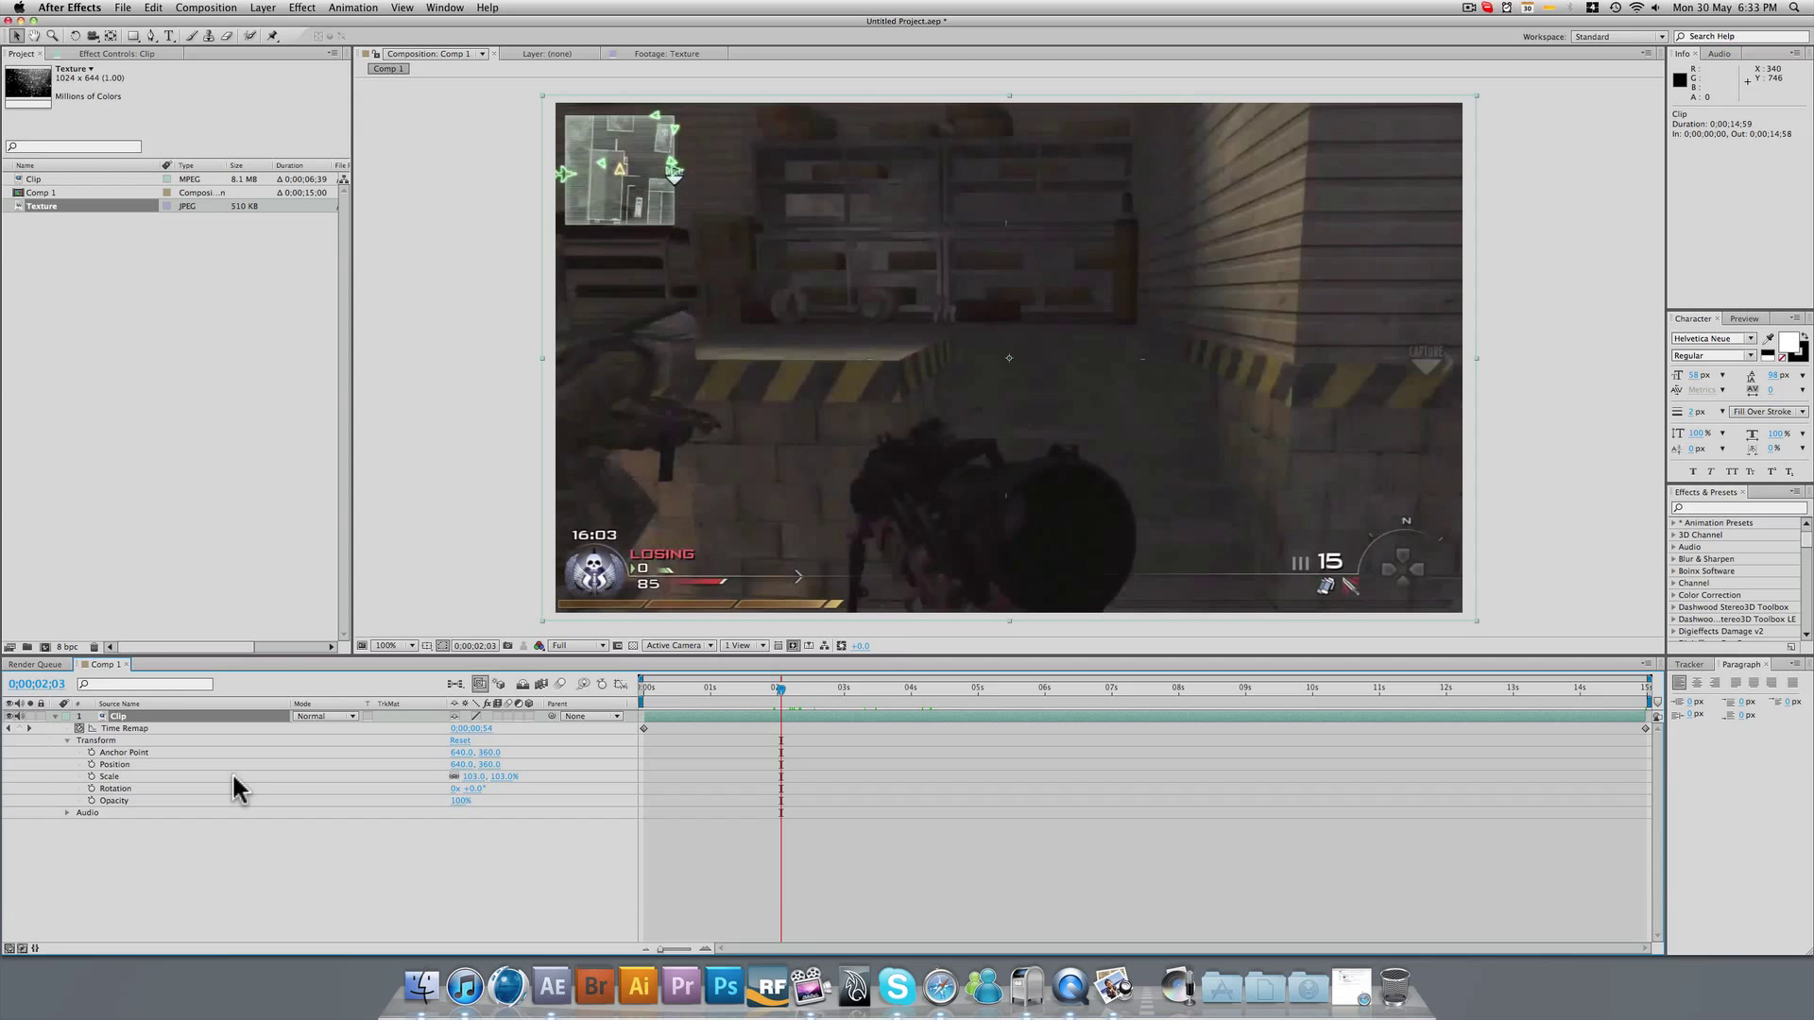
# Add an expression to the Clip's Position property and type wiggle(5,10).
pyautogui.keyDown('alt'); pyautogui.click(91, 765); pyautogui.keyUp('alt')
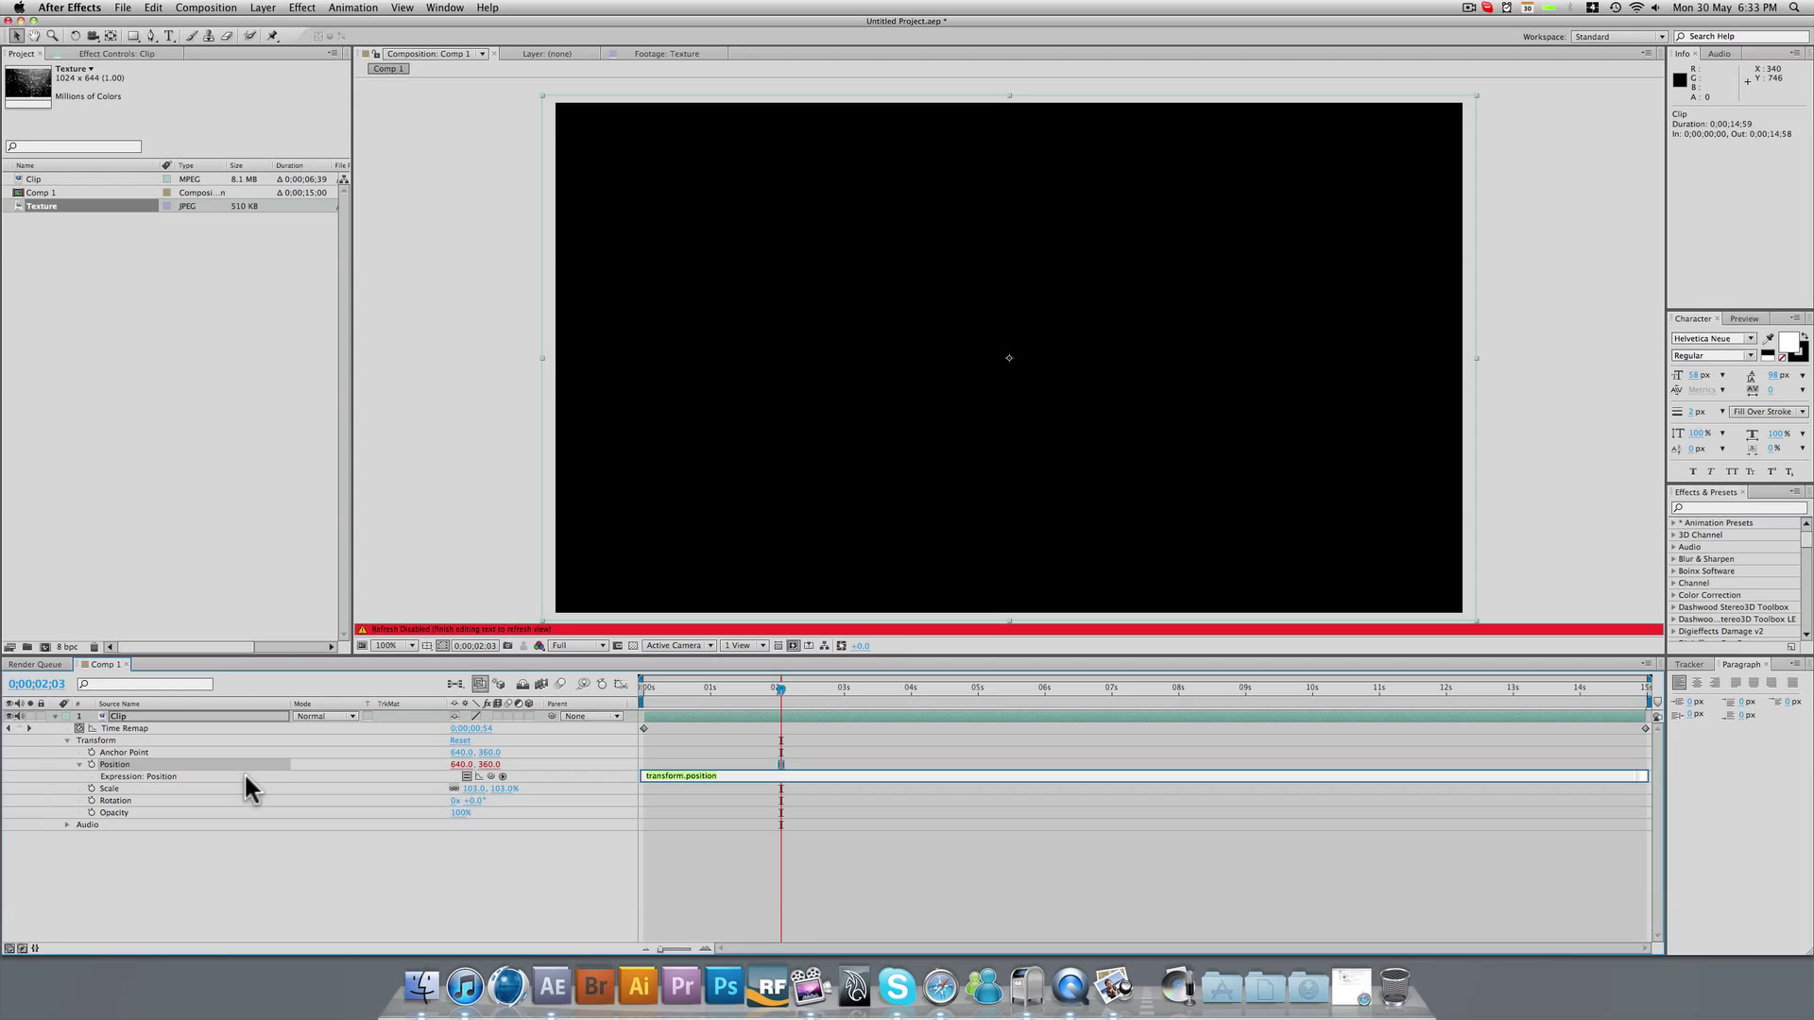
pyautogui.write('wiggle')
pyautogui.write('(5')
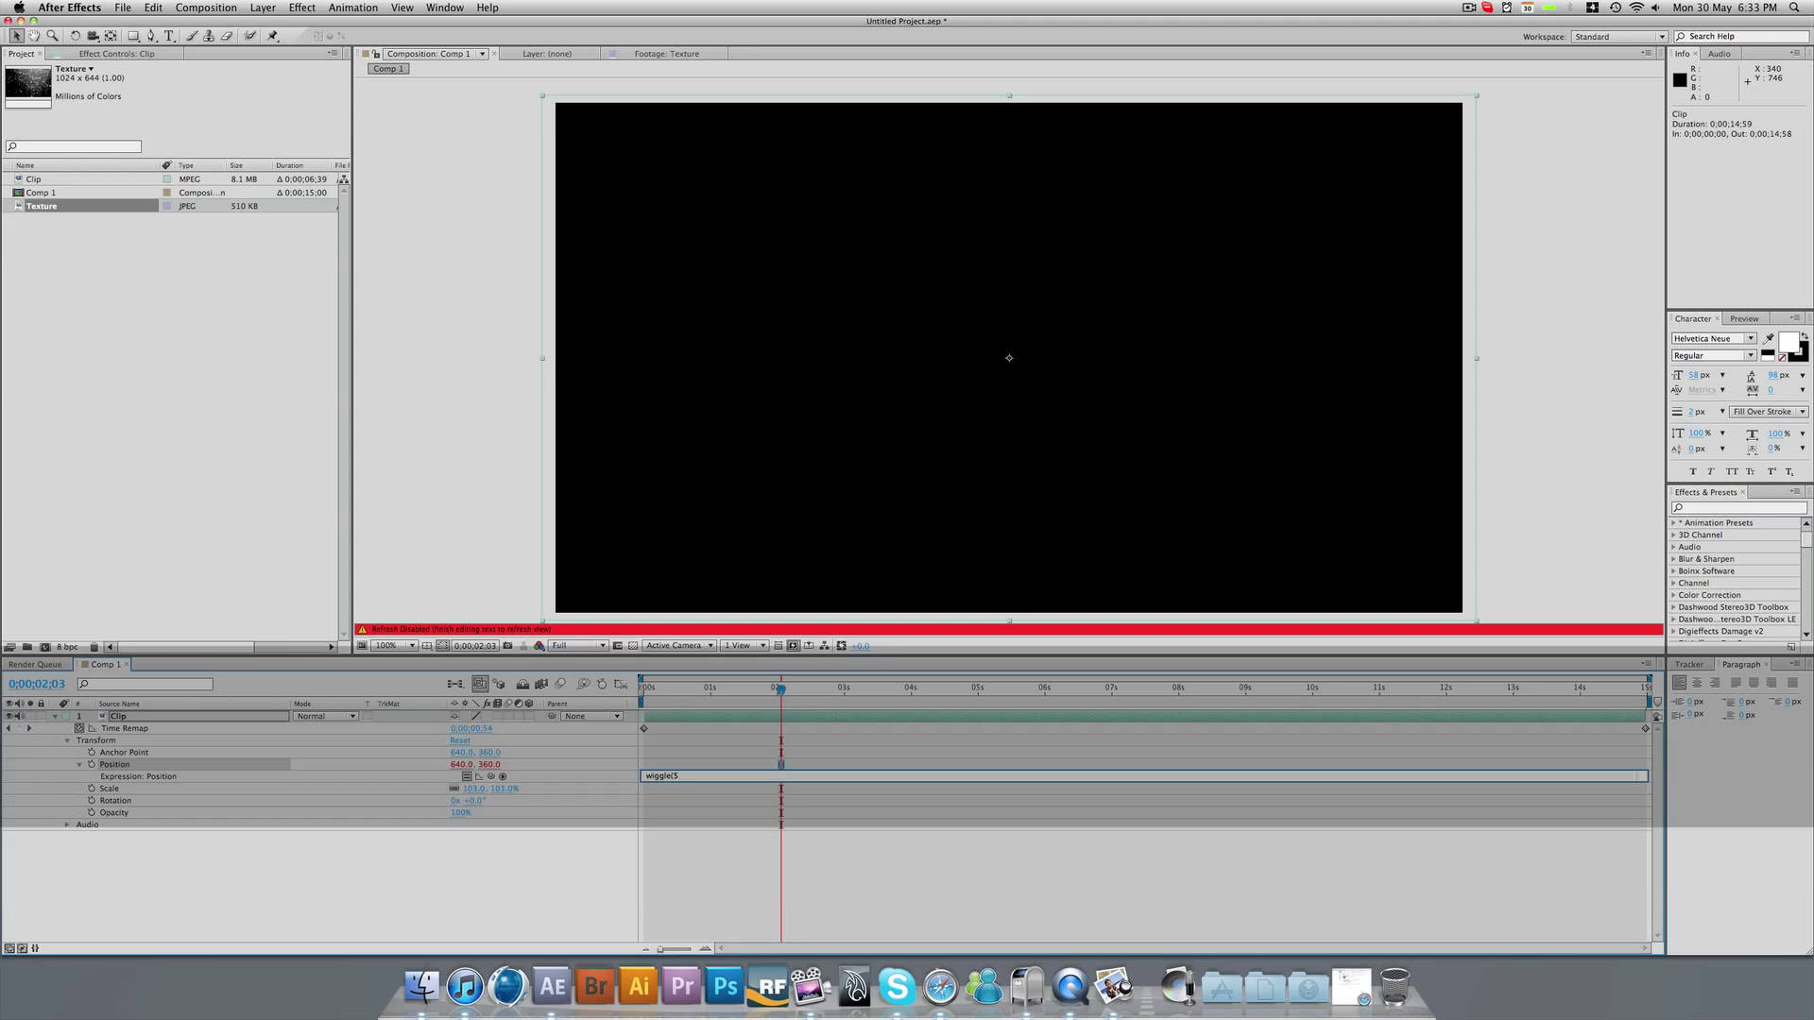
pyautogui.write(',10)')
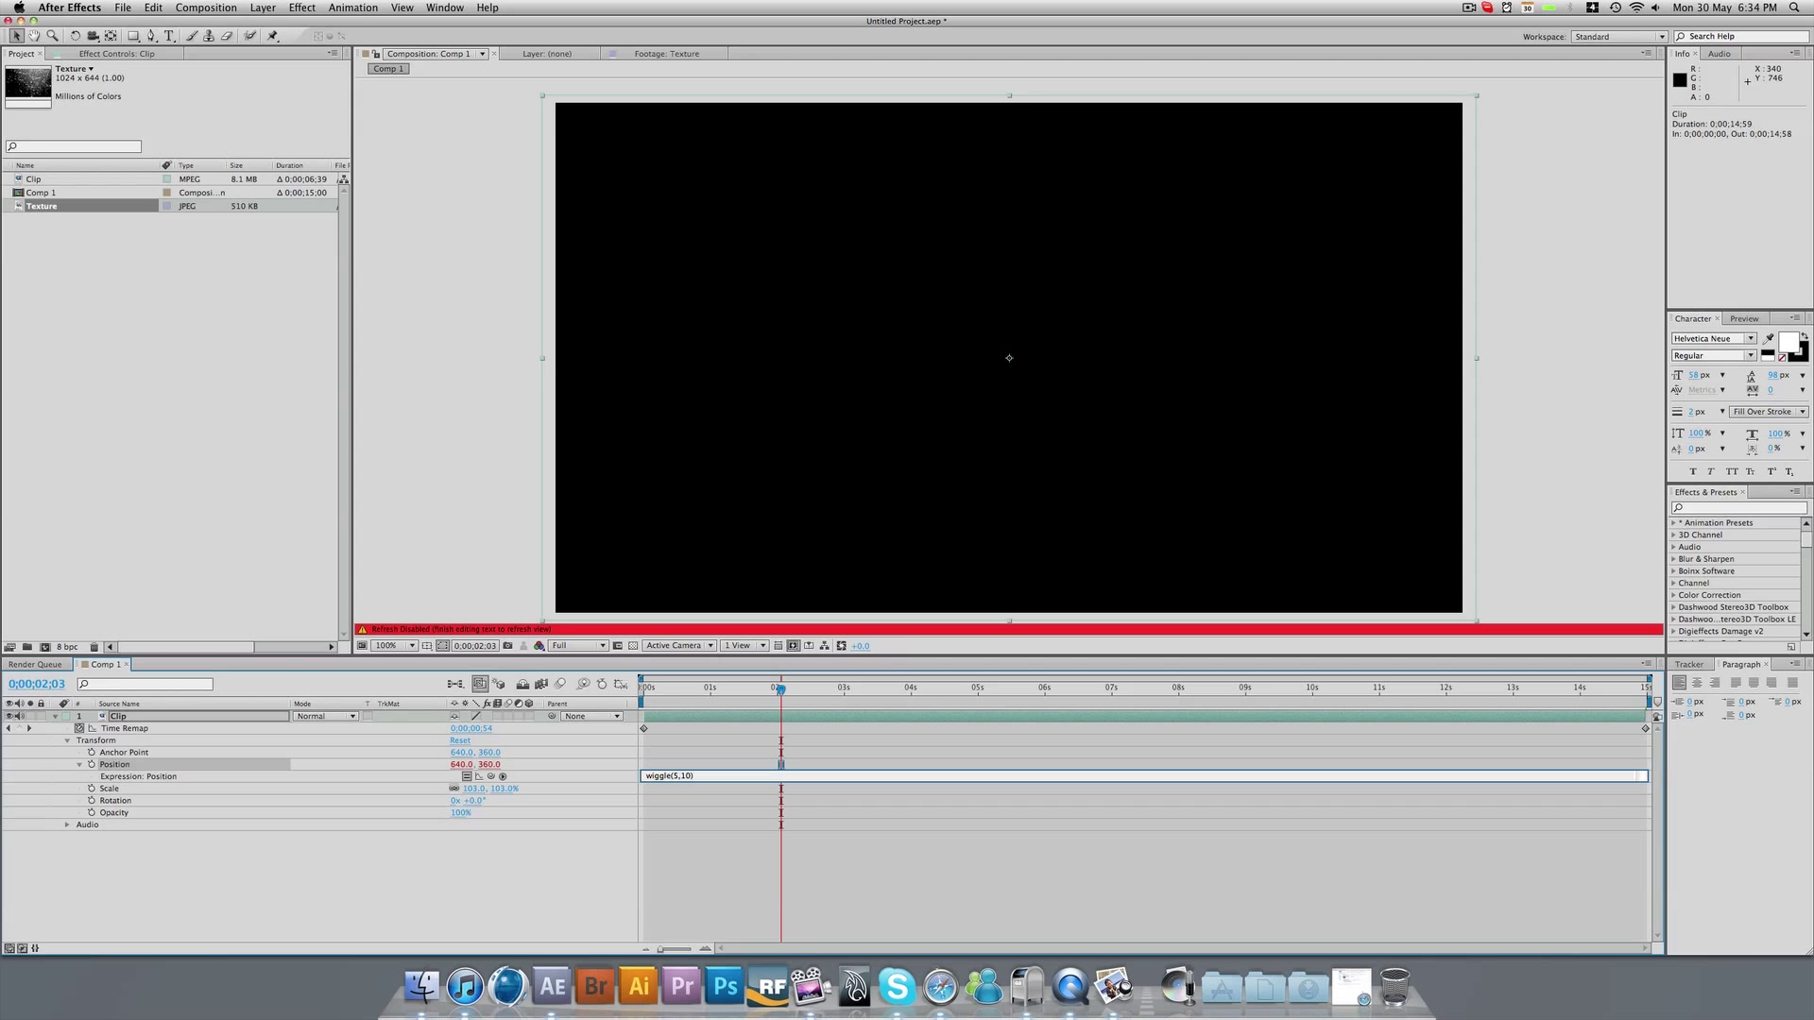
# Commit the wiggle(5,10) expression and preview the shake from around 0;00;01;47.
pyautogui.click(380, 905)
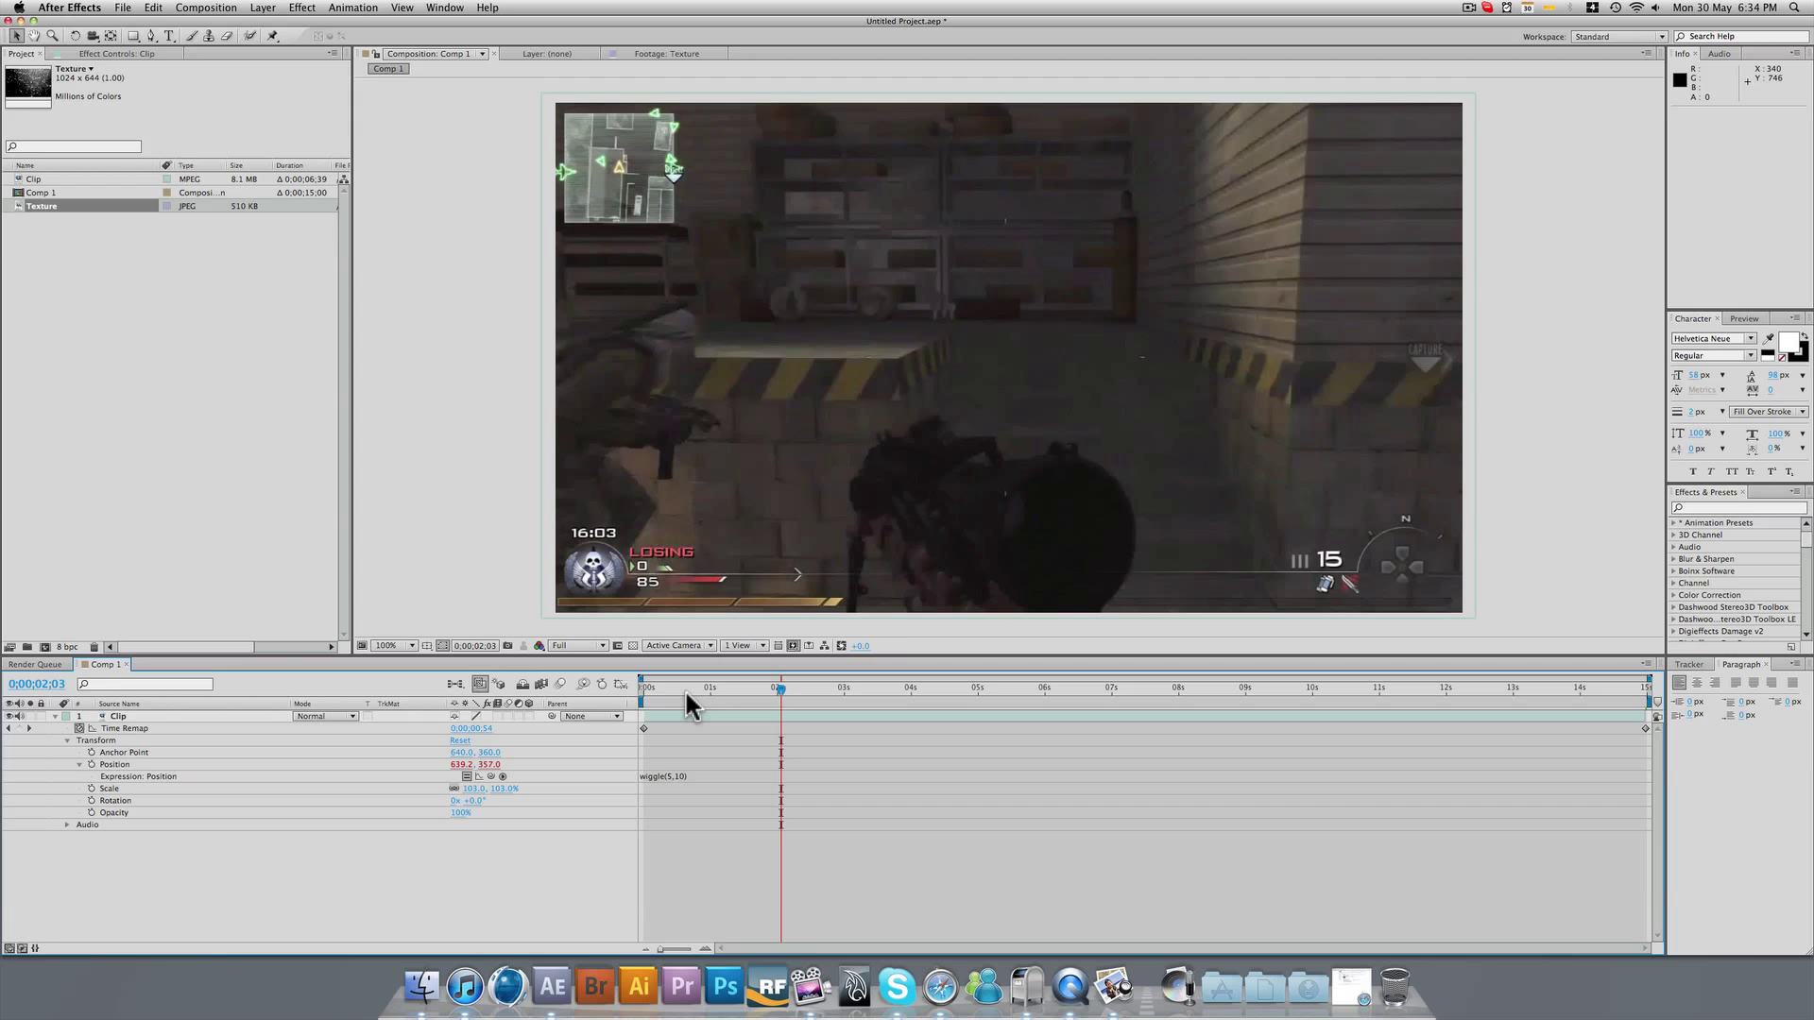
pyautogui.moveTo(686, 693); pyautogui.dragTo(762, 693)
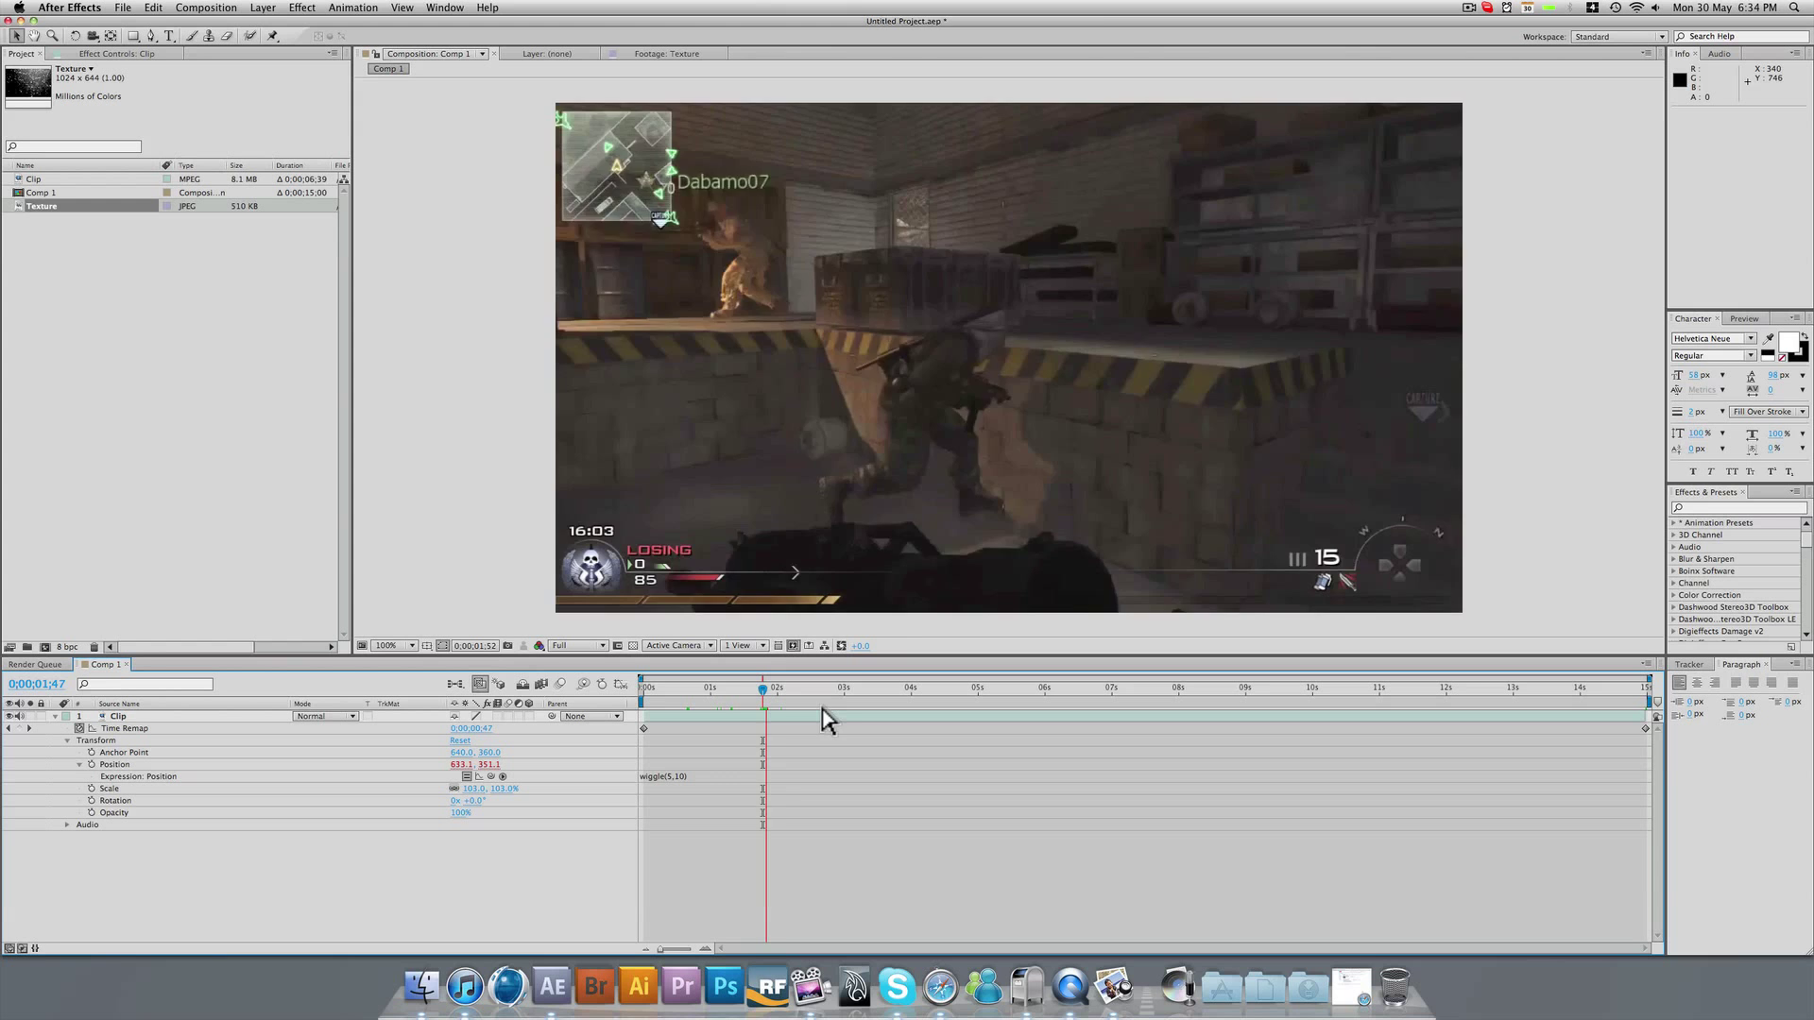
pyautogui.press('KP_0')
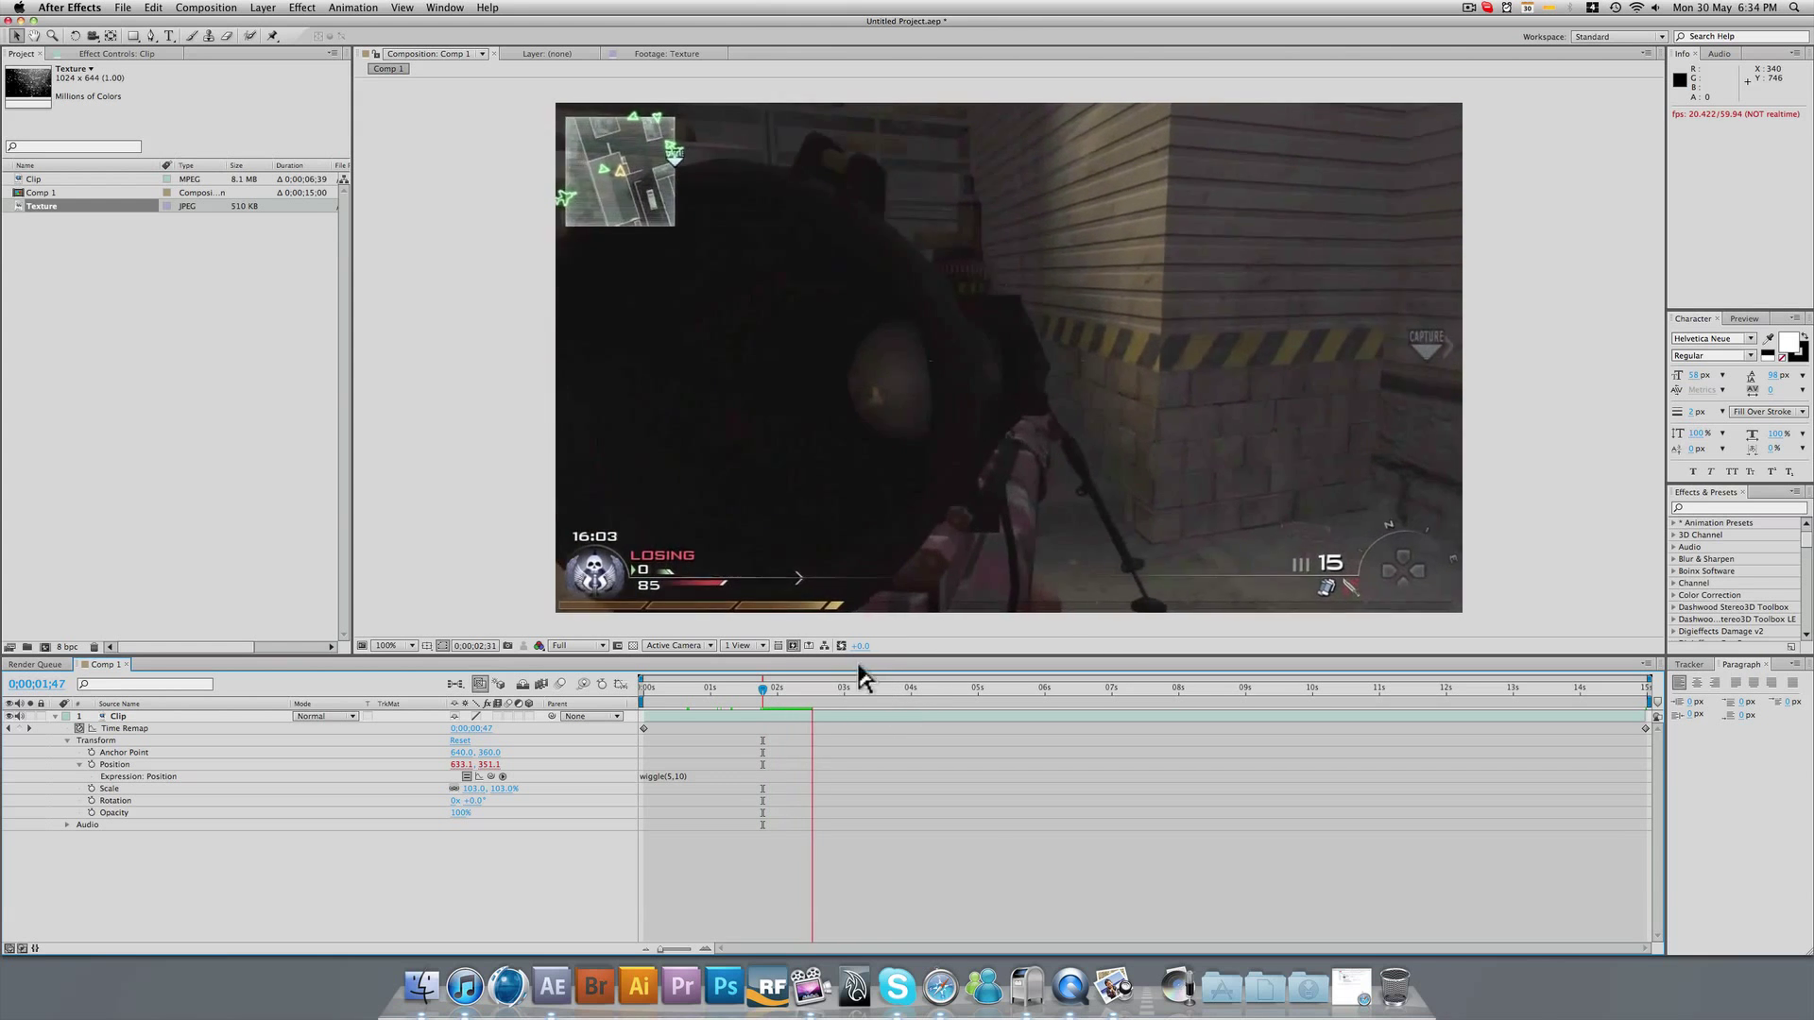
pyautogui.click(772, 689)
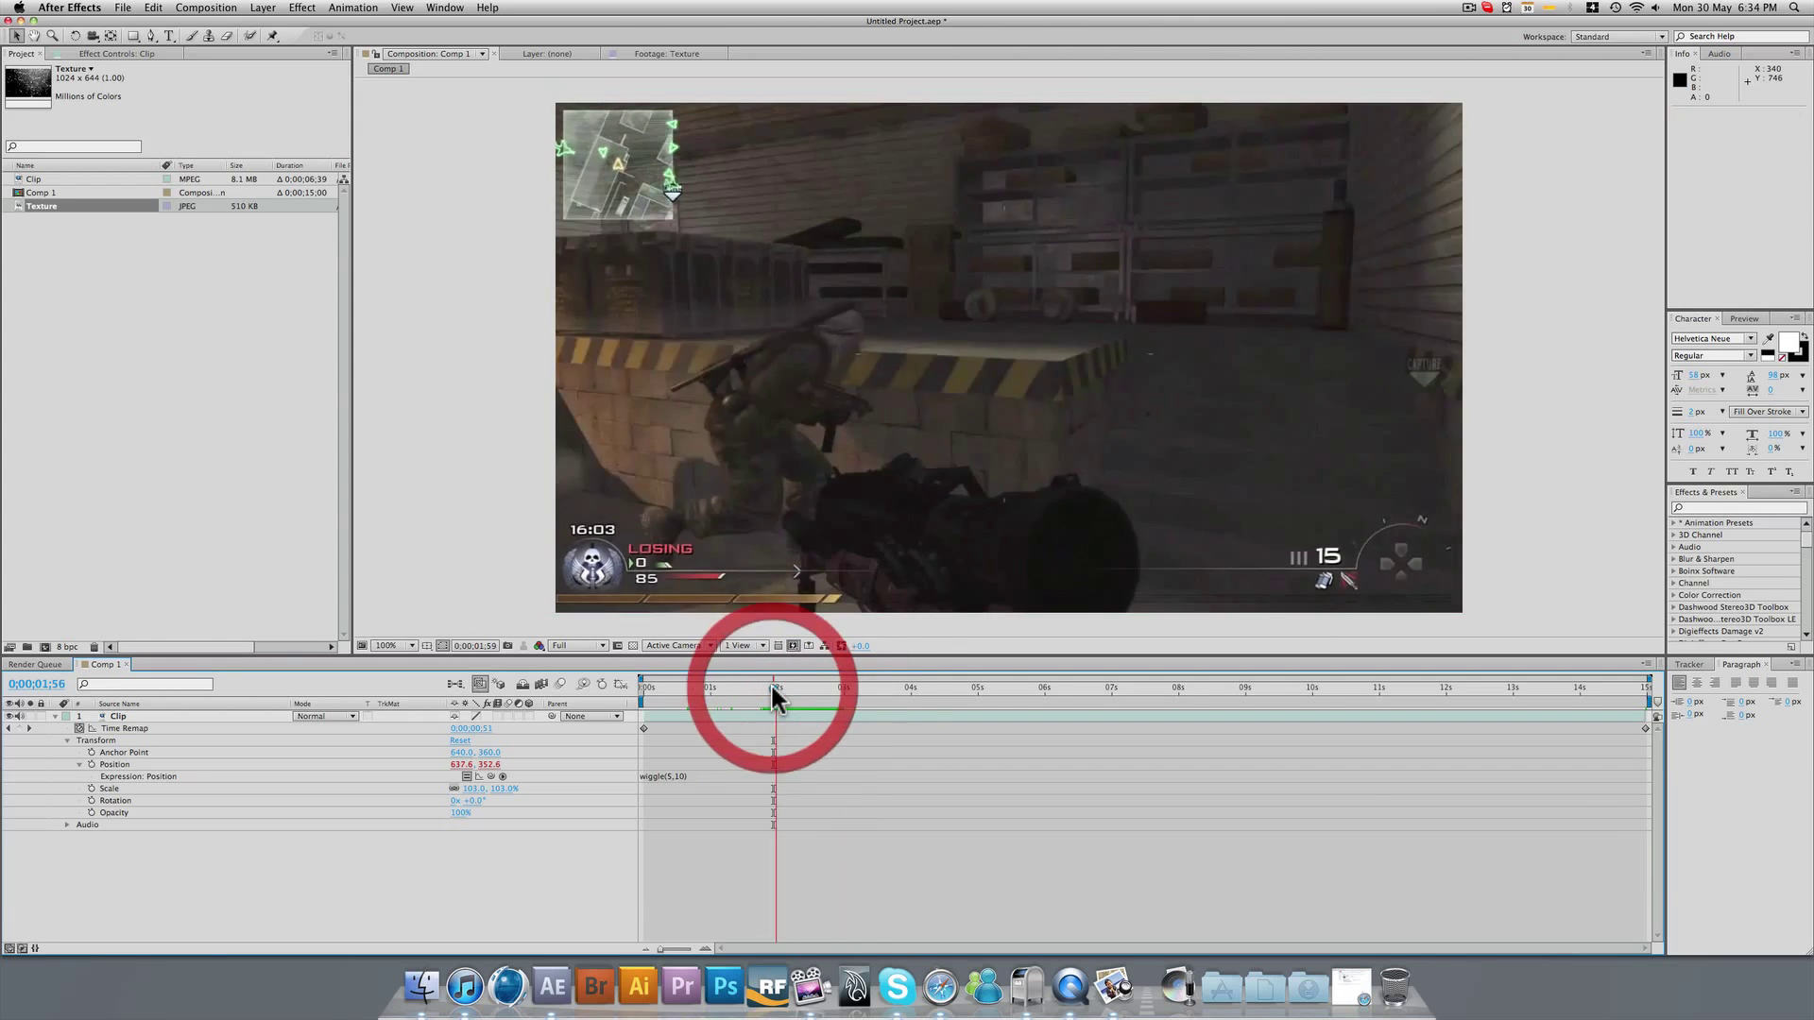
pyautogui.press('KP_0')
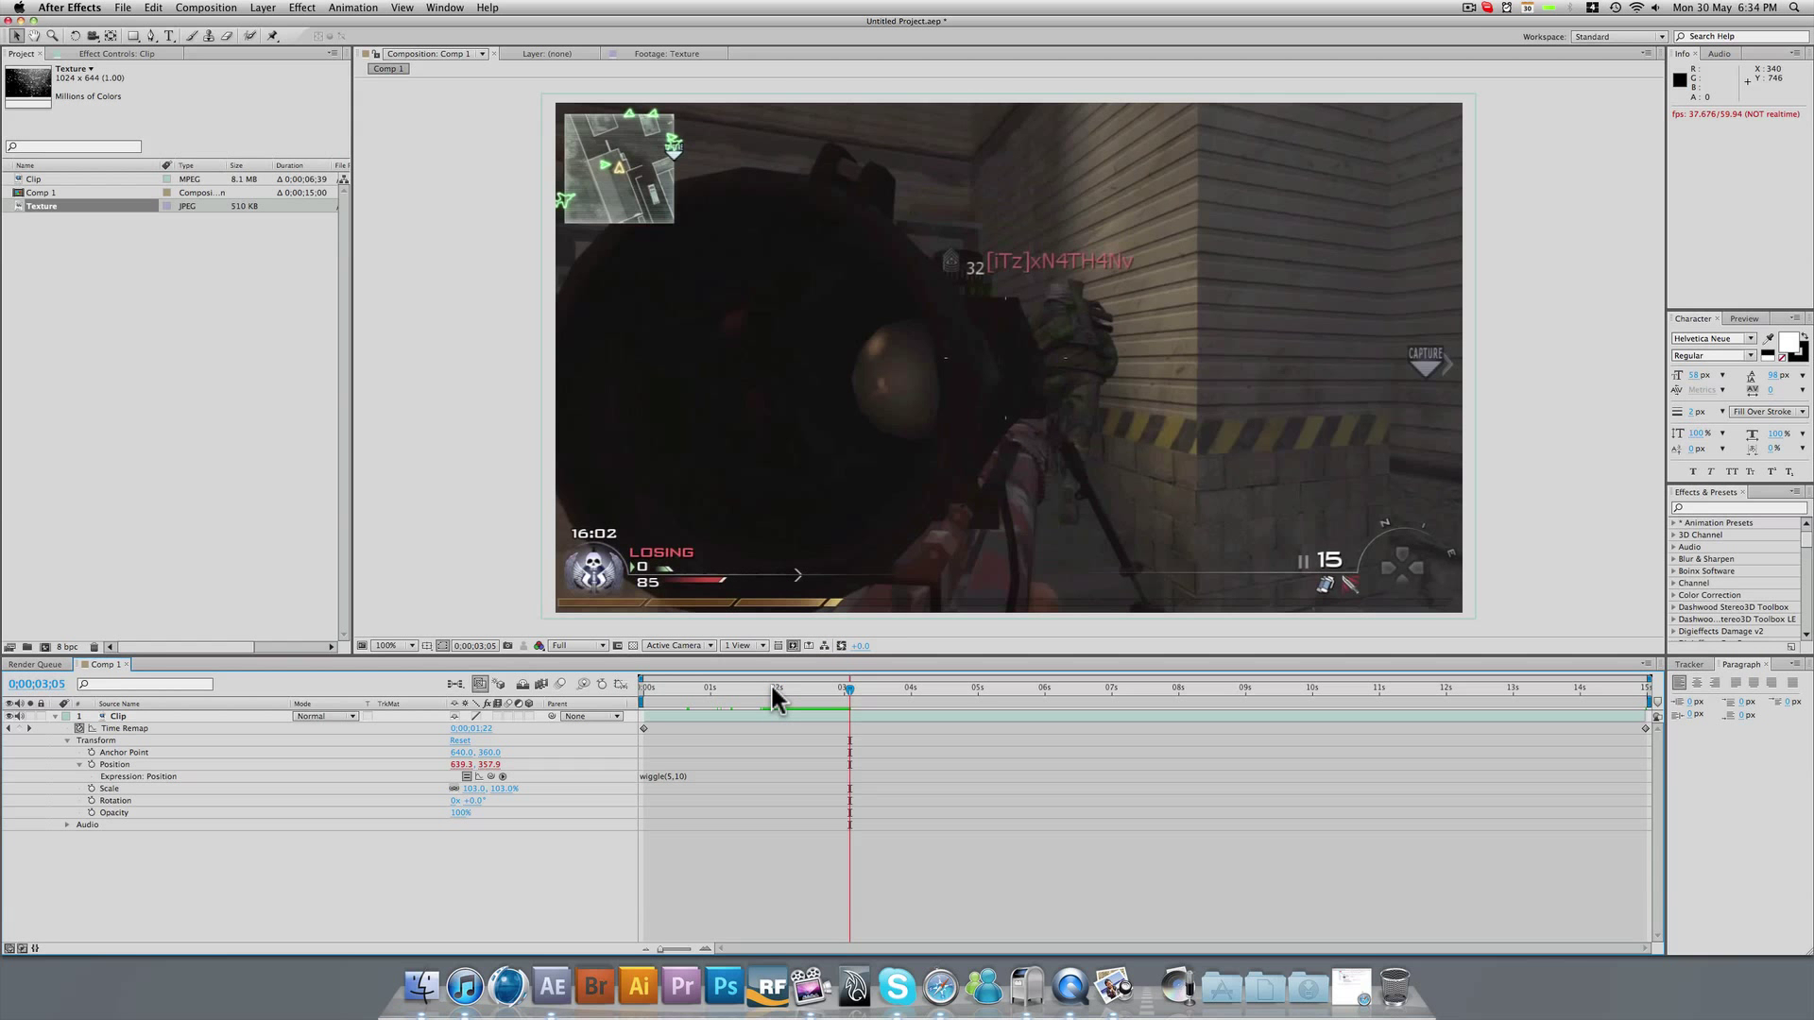
pyautogui.click(772, 689)
pyautogui.press('KP_0')
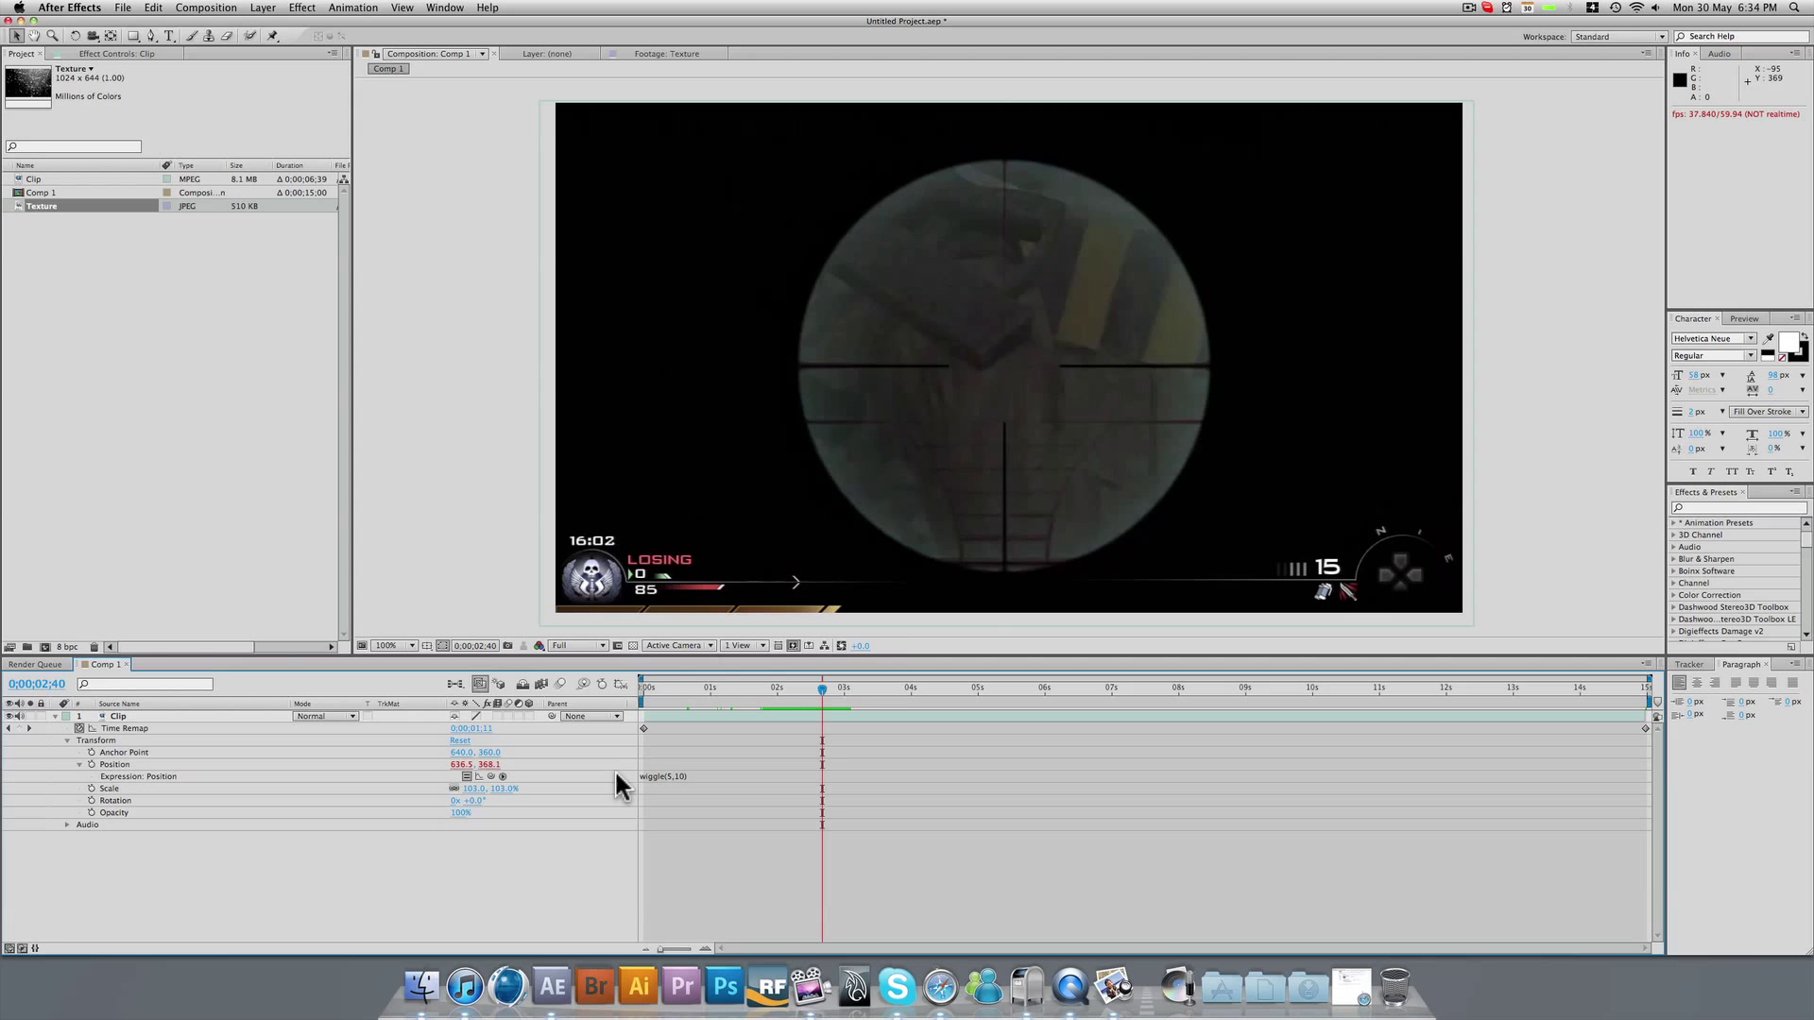
# Change the expression to wiggle(5,20) and preview the stronger shake.
pyautogui.click(689, 777)
pyautogui.click(690, 775)
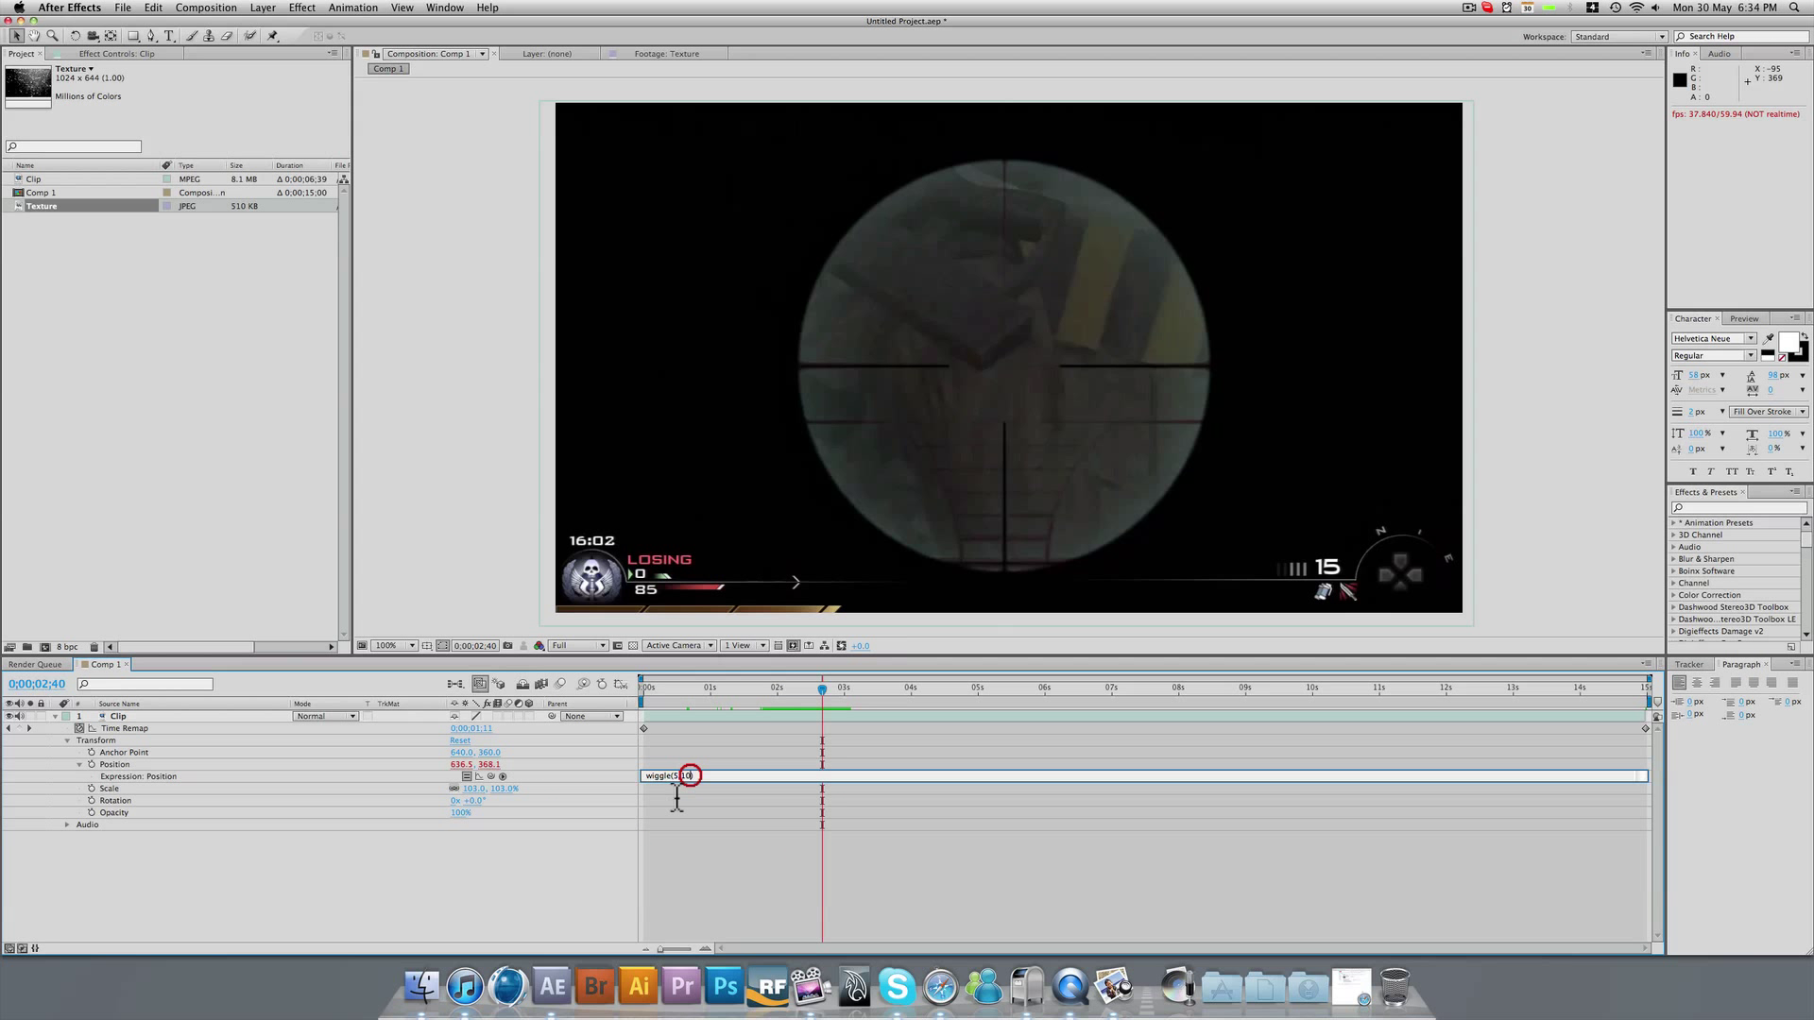
pyautogui.press('BackSpace')
pyautogui.press('BackSpace')
pyautogui.write('20')
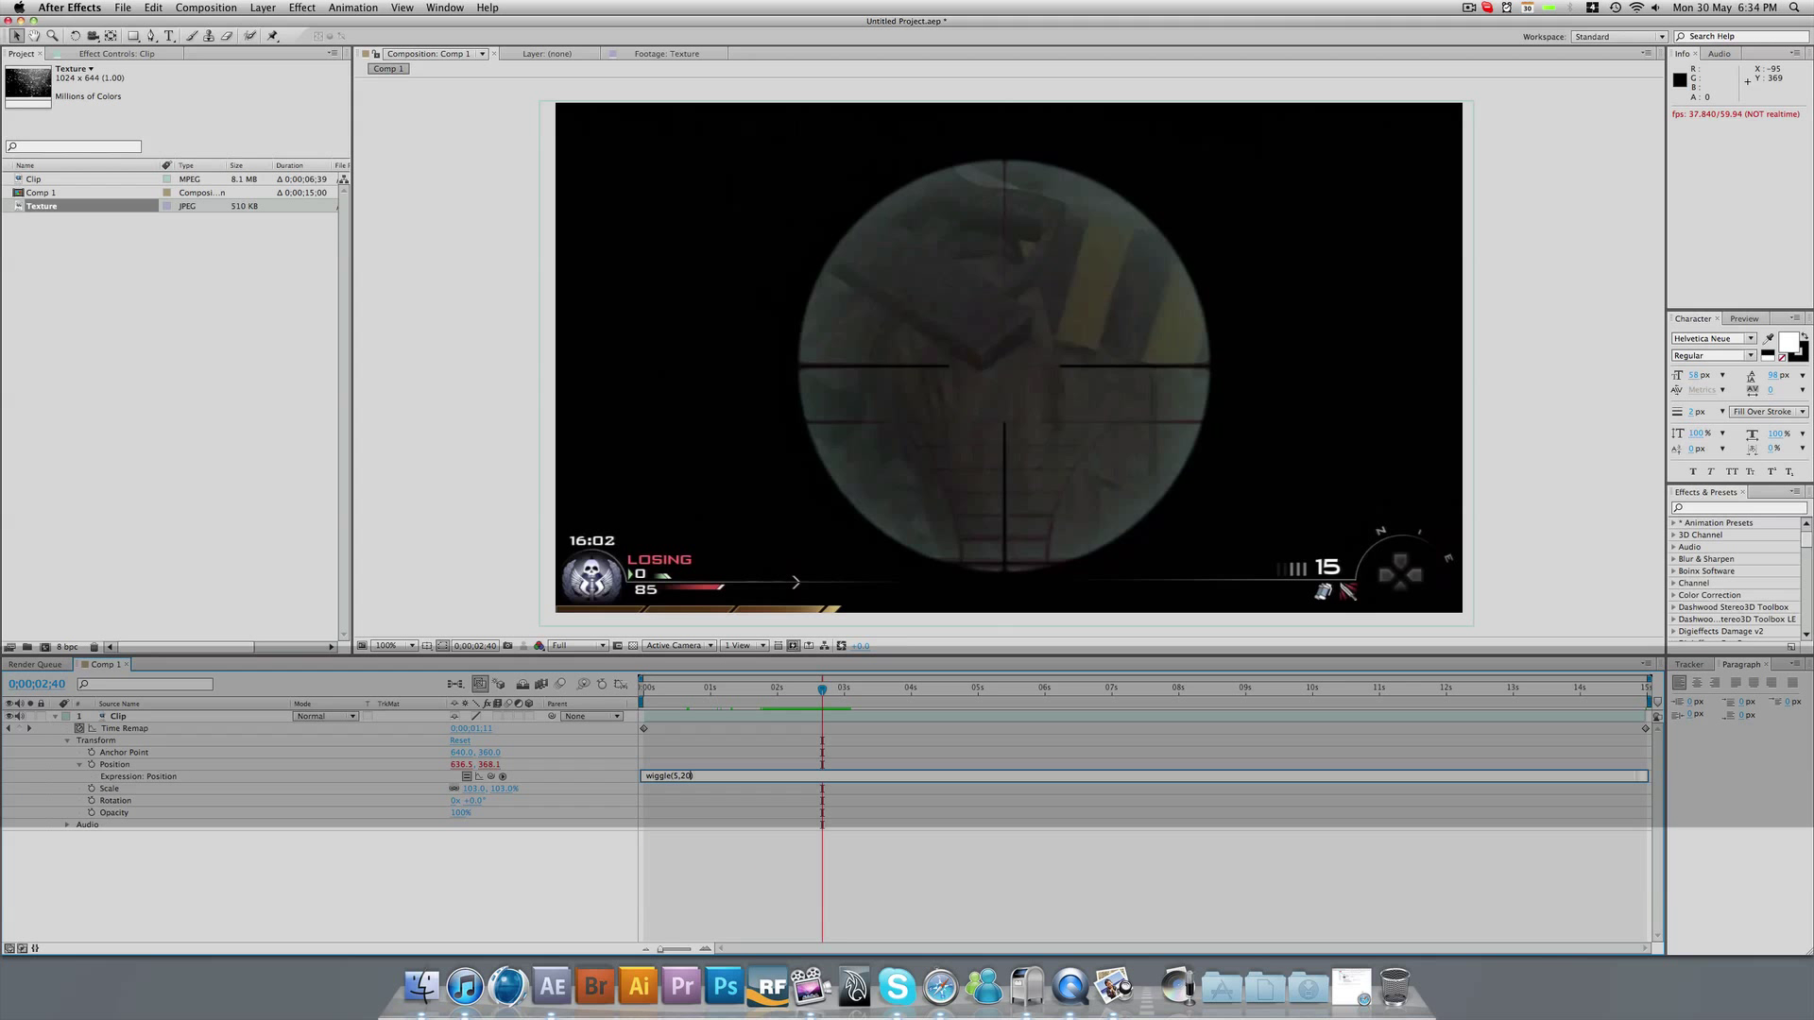
pyautogui.click(678, 839)
pyautogui.moveTo(750, 689); pyautogui.dragTo(753, 701)
pyautogui.press('space')
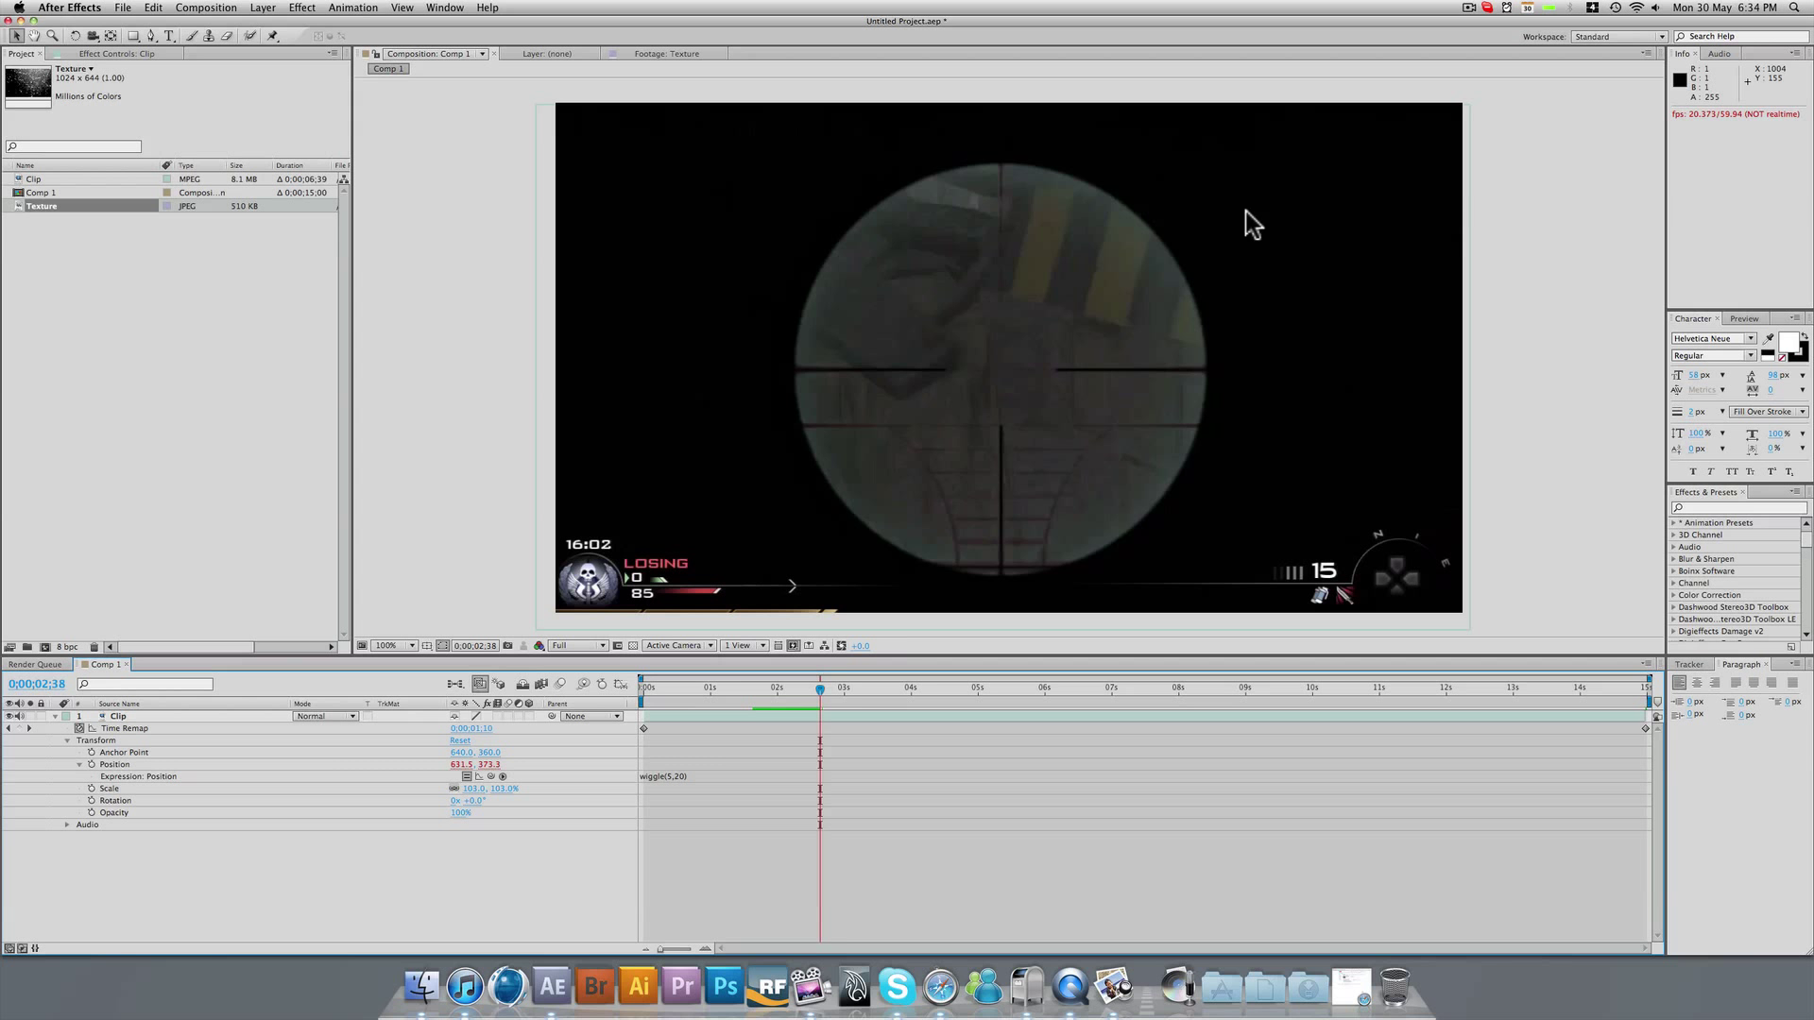
pyautogui.click(762, 688)
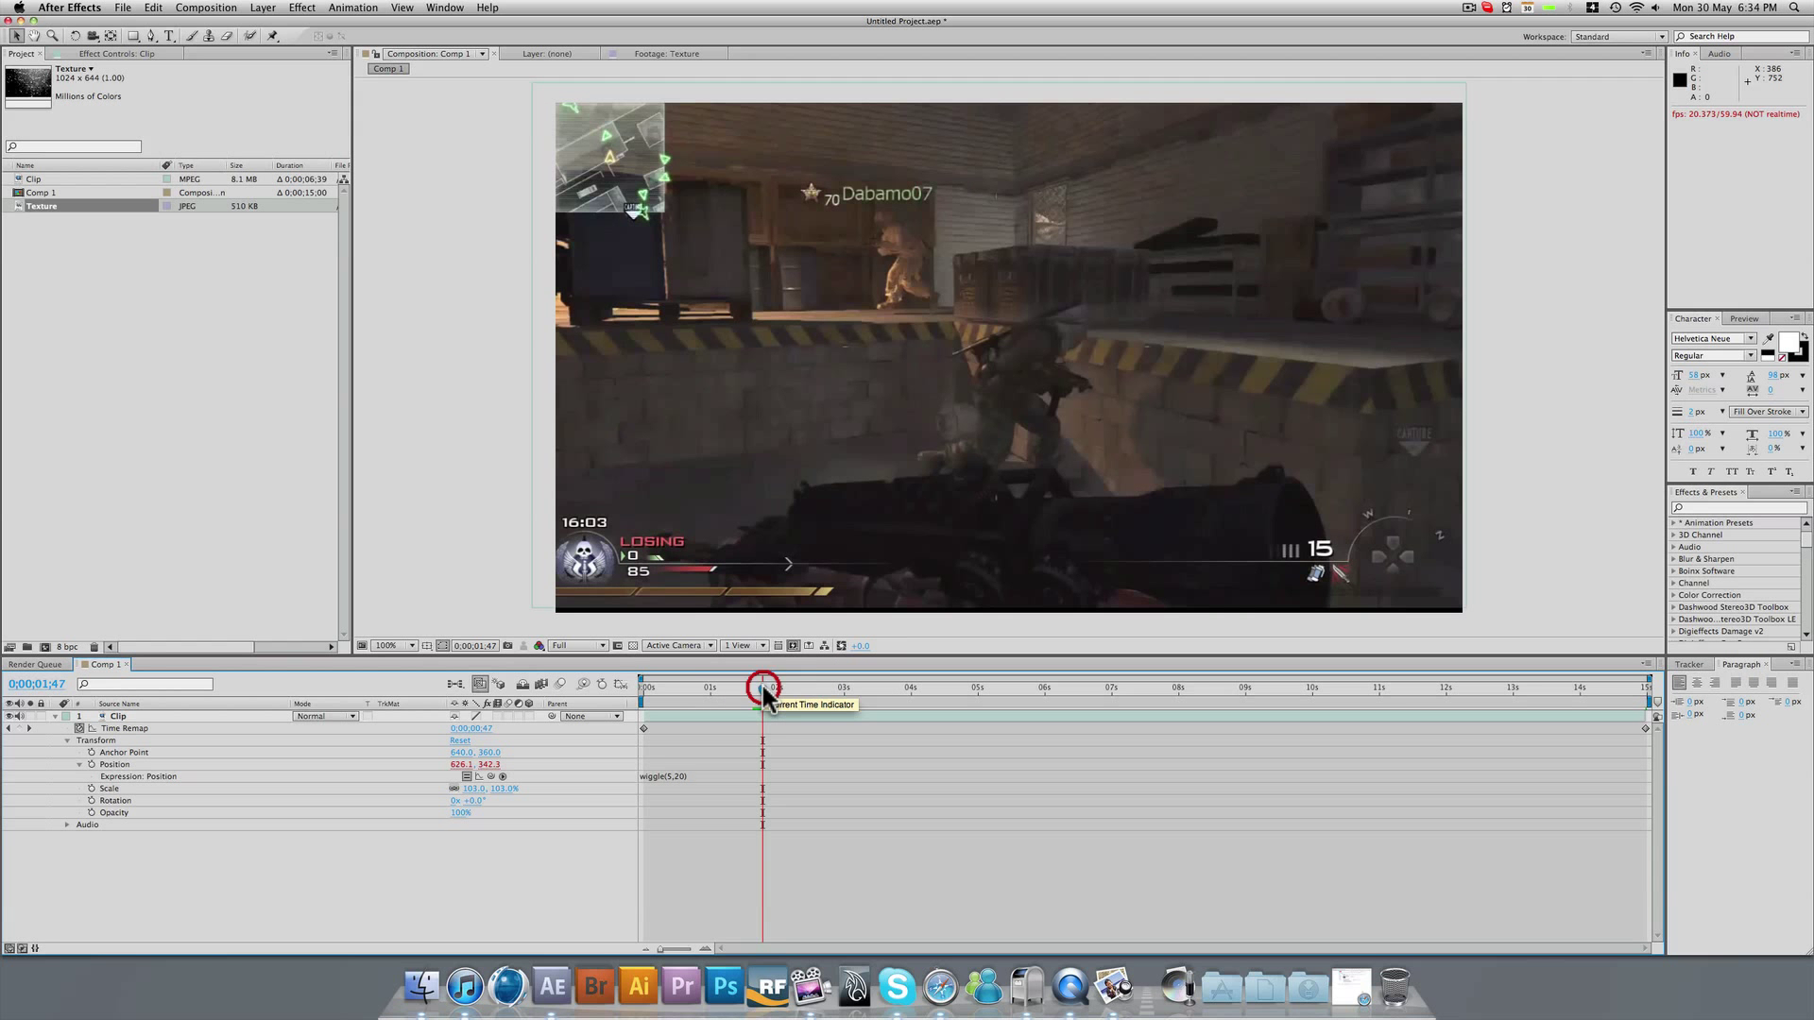
pyautogui.press('space')
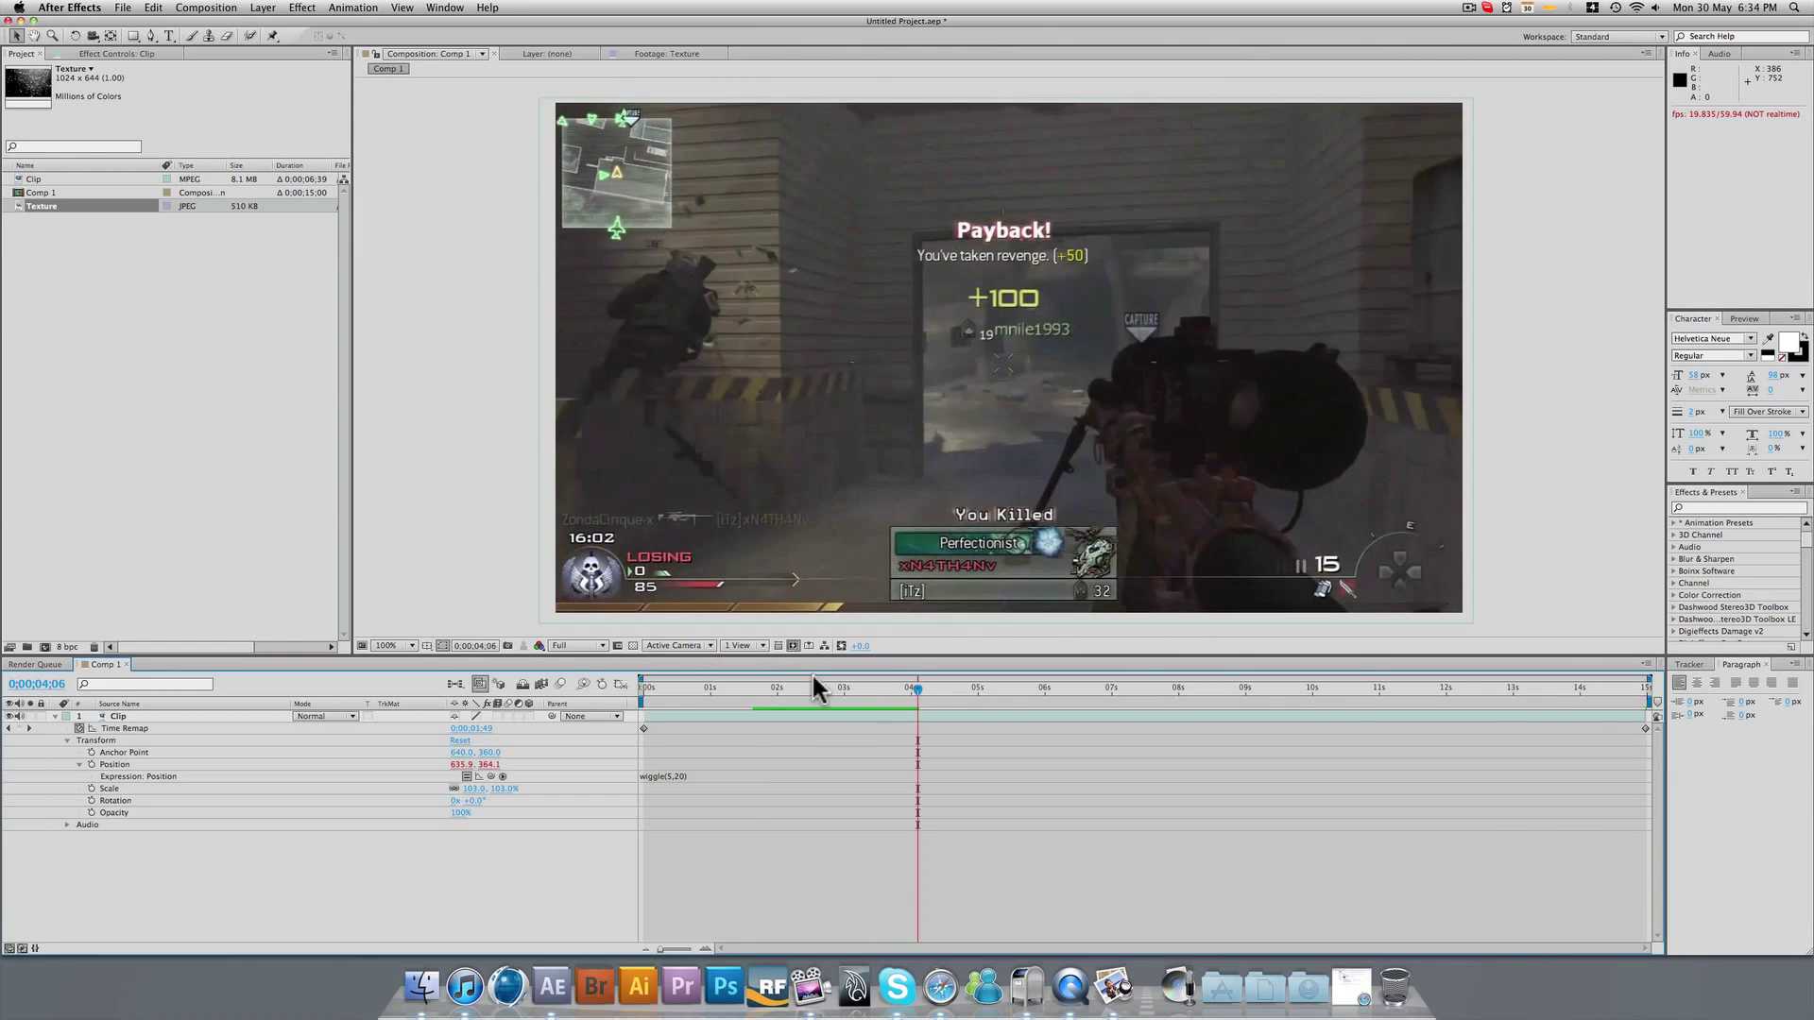
pyautogui.click(771, 689)
# Revert the expression to wiggle(5,10) and preview the restored shake.
pyautogui.click(685, 776)
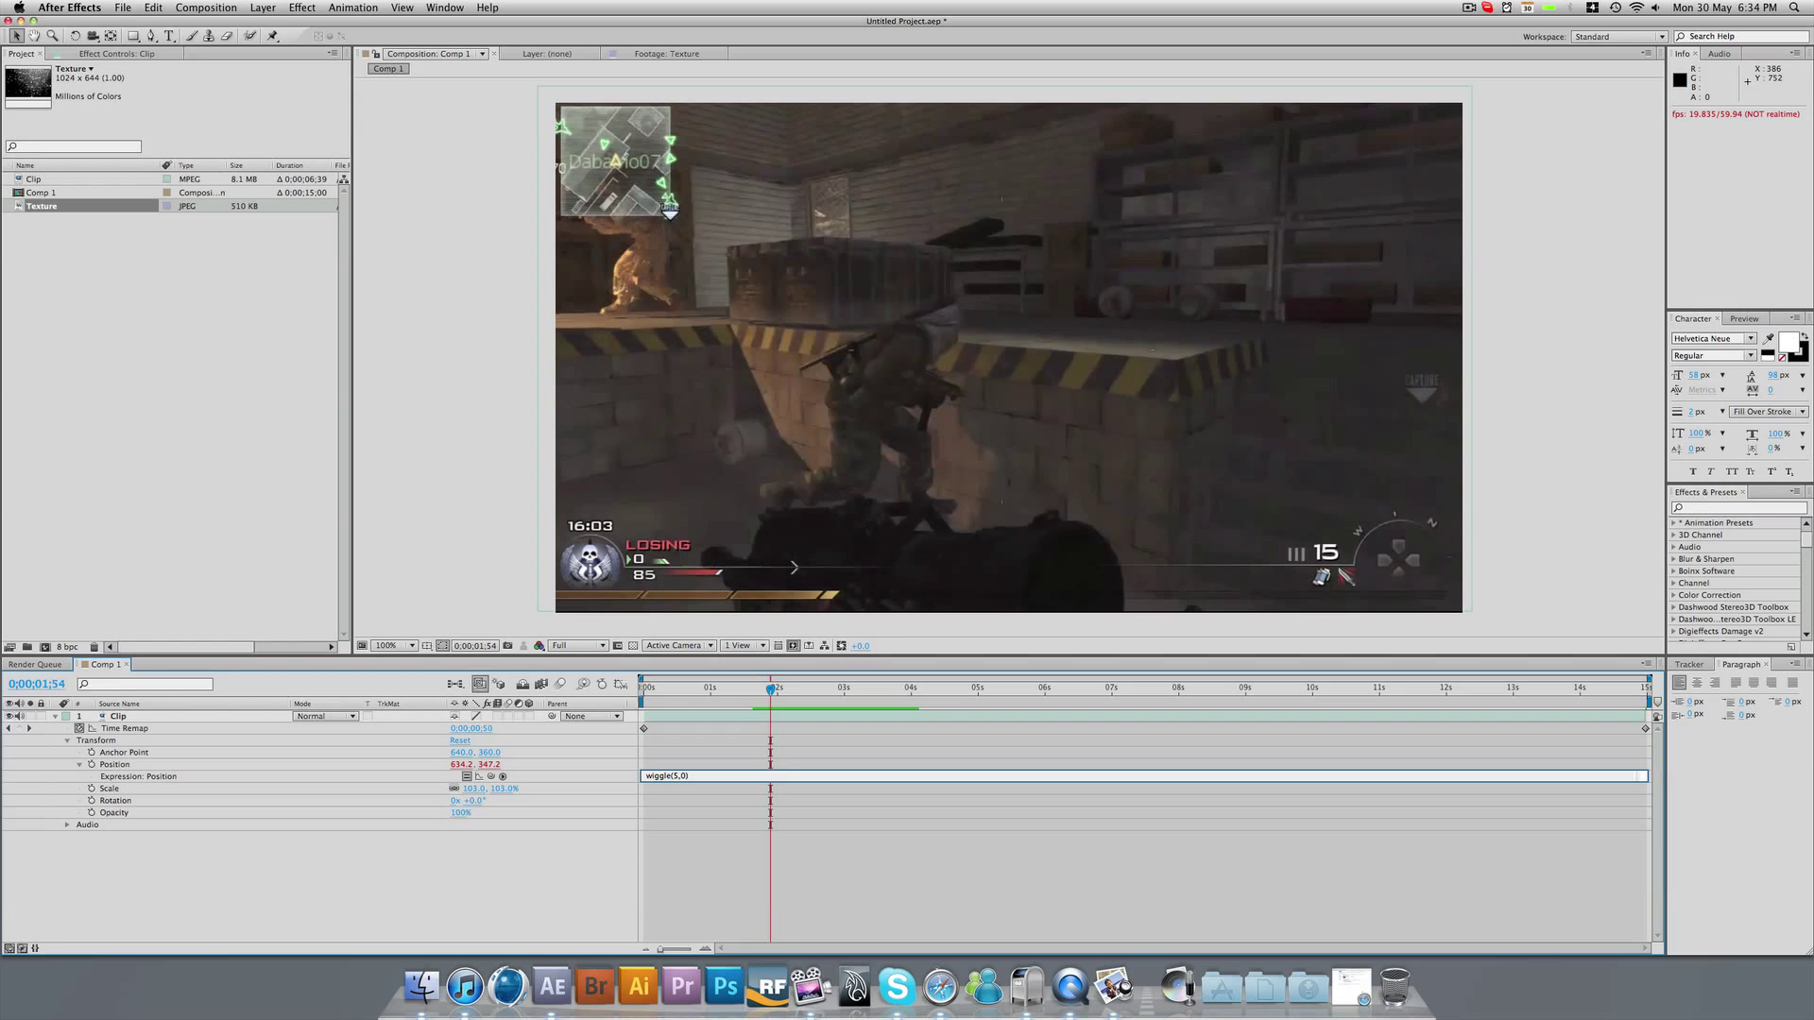
pyautogui.write('1')
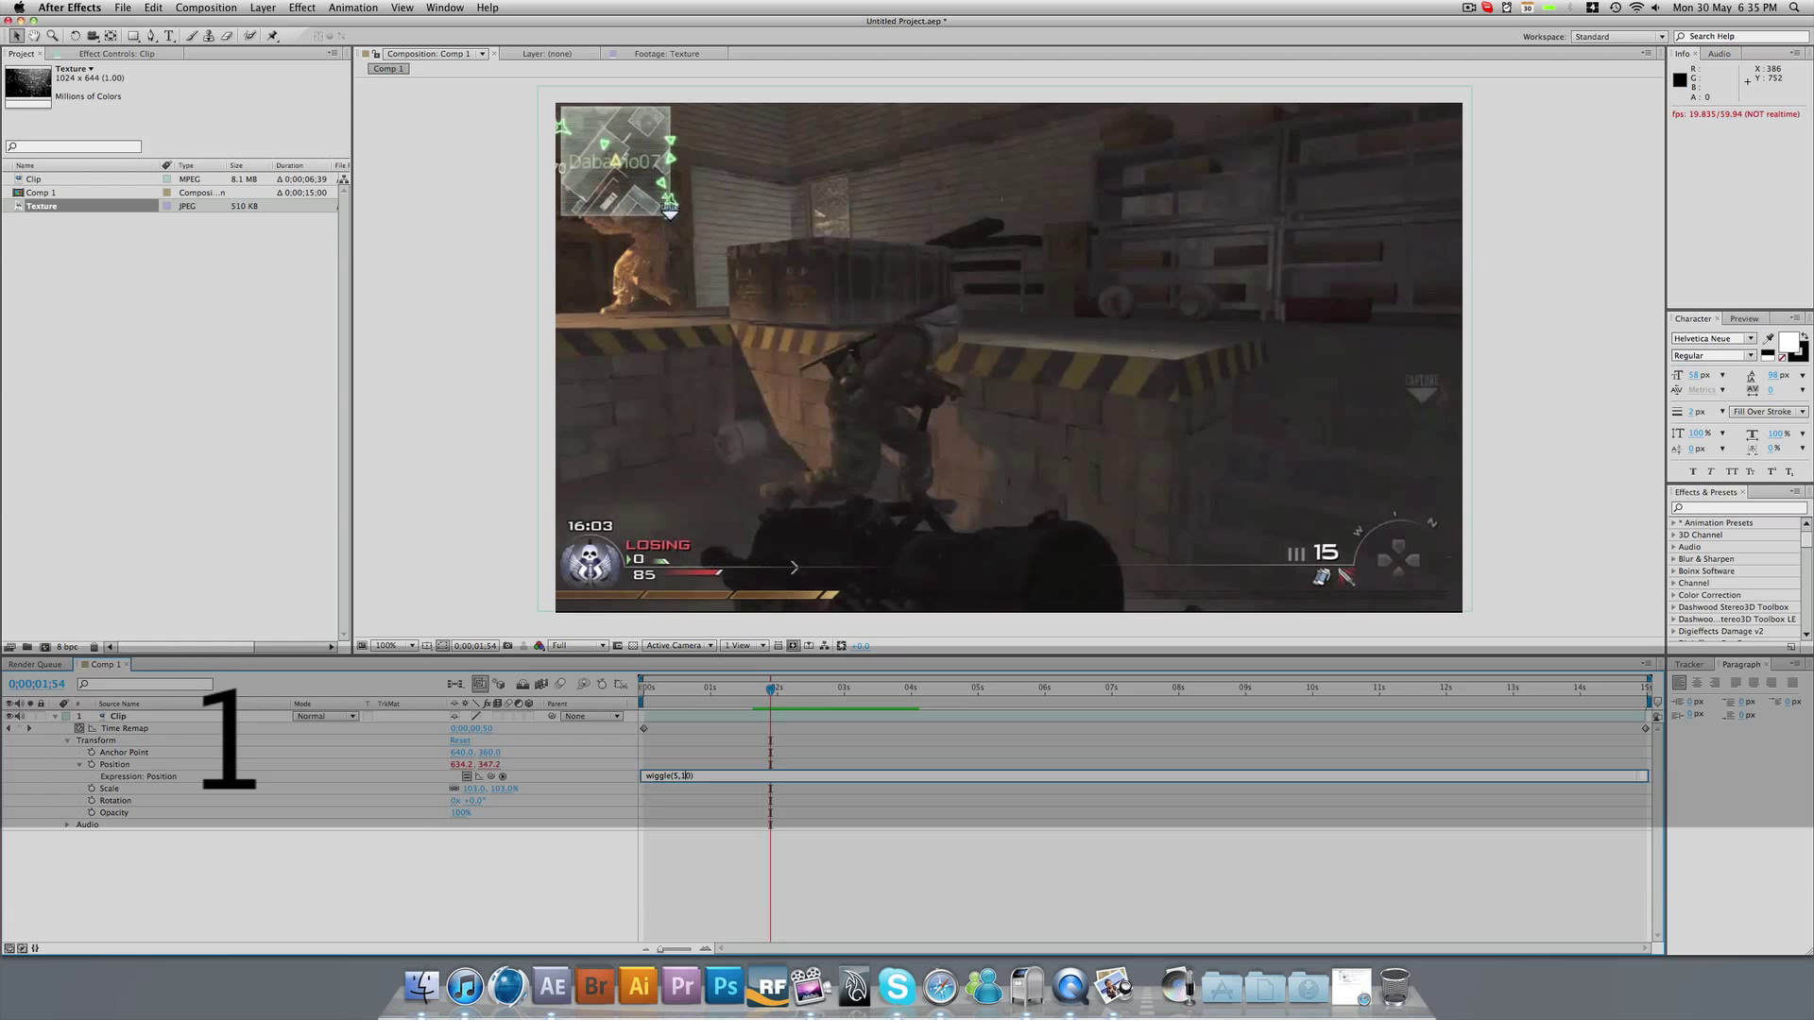
pyautogui.click(583, 845)
pyautogui.click(729, 693)
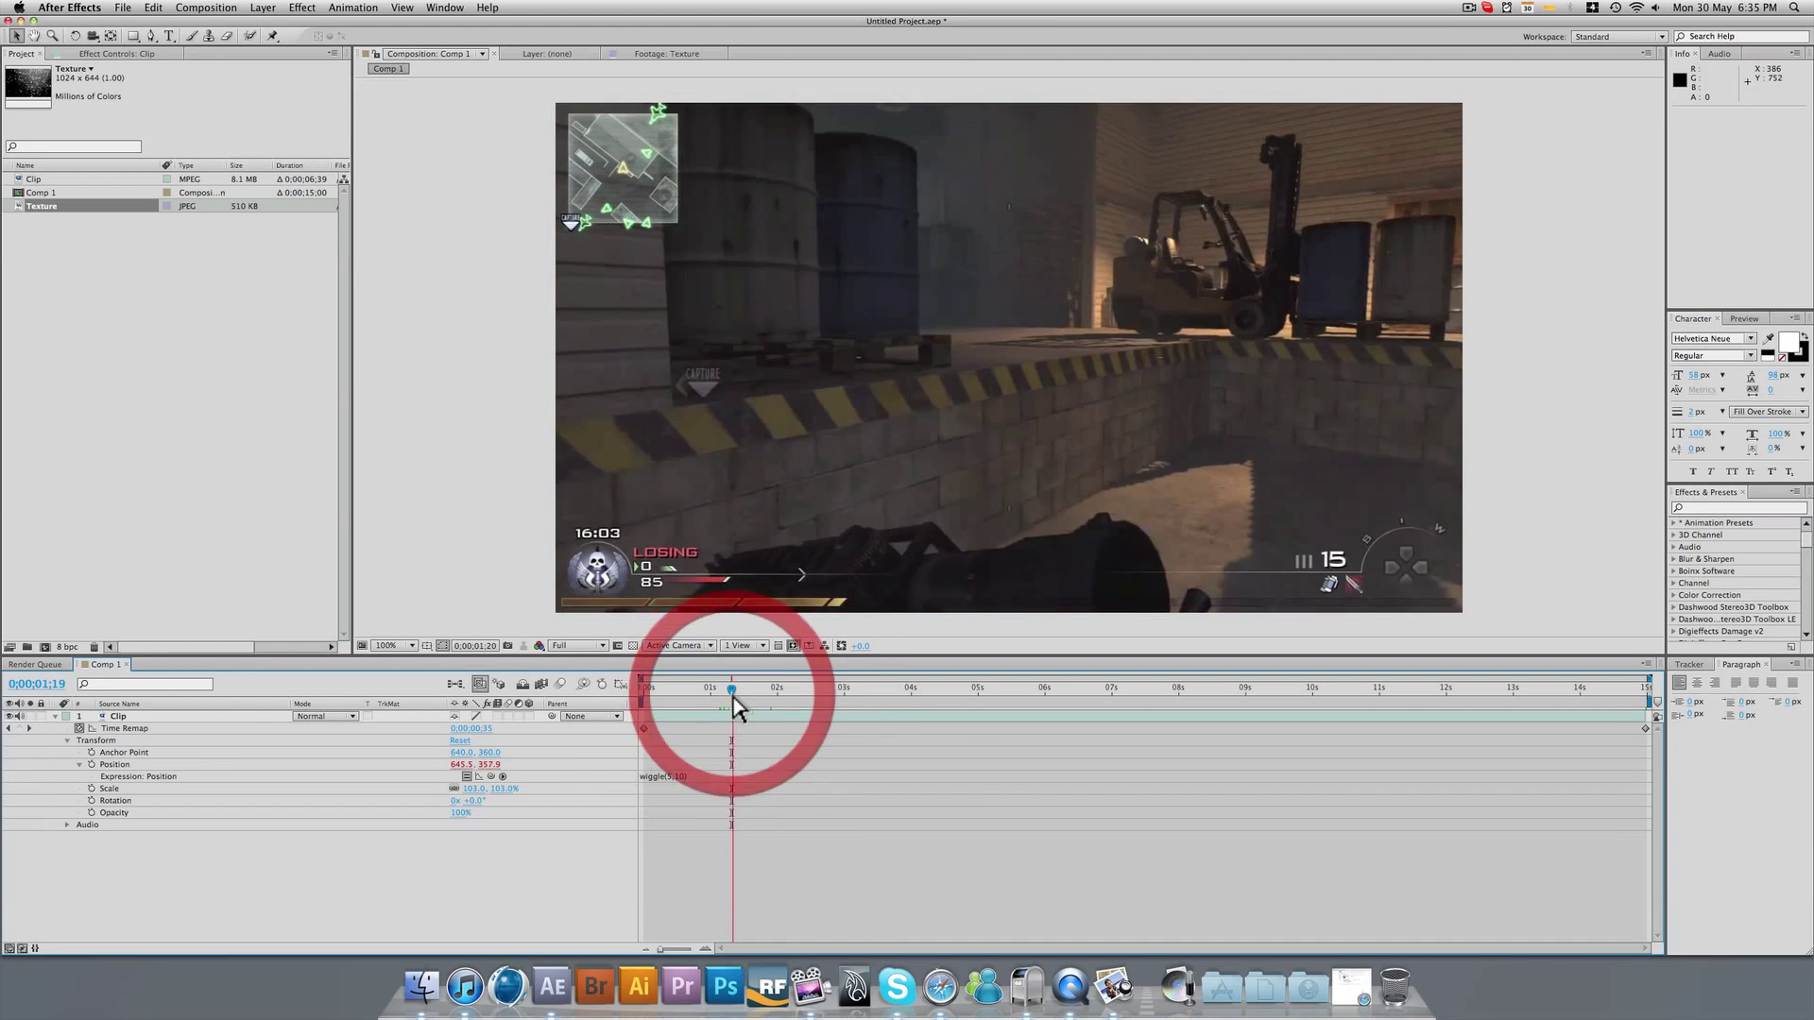
pyautogui.press('KP_0')
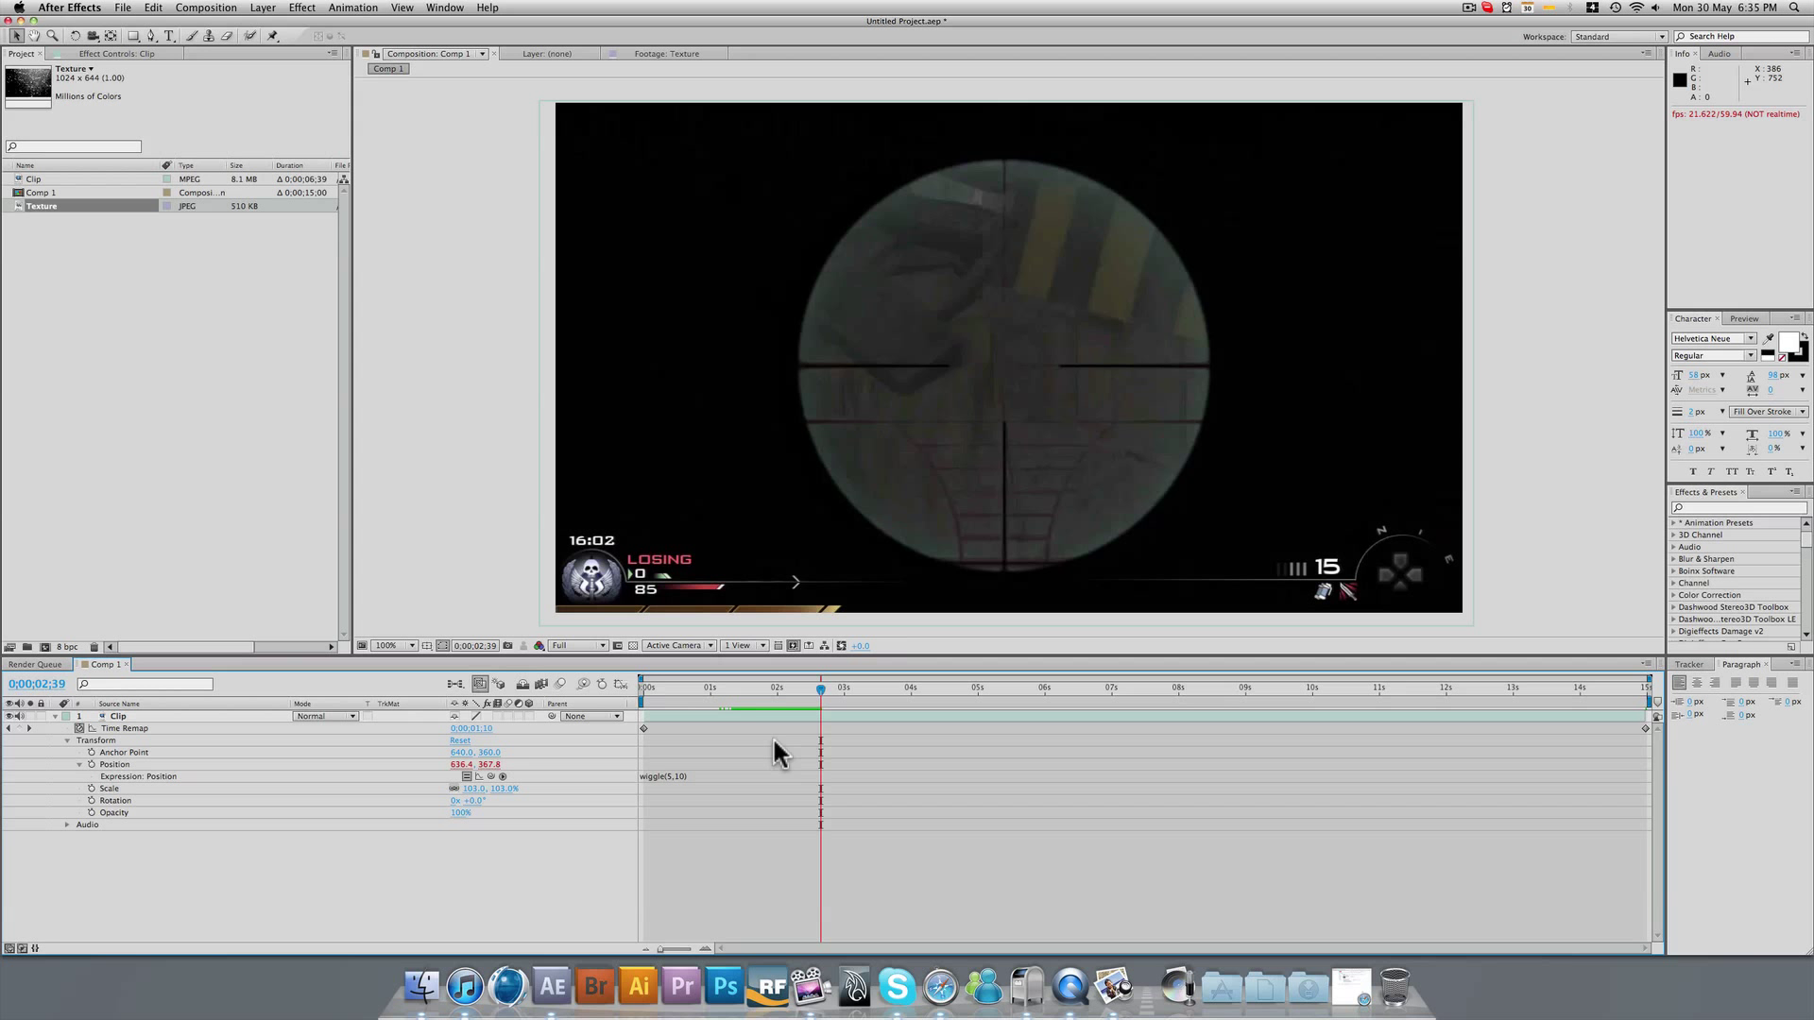
pyautogui.click(743, 692)
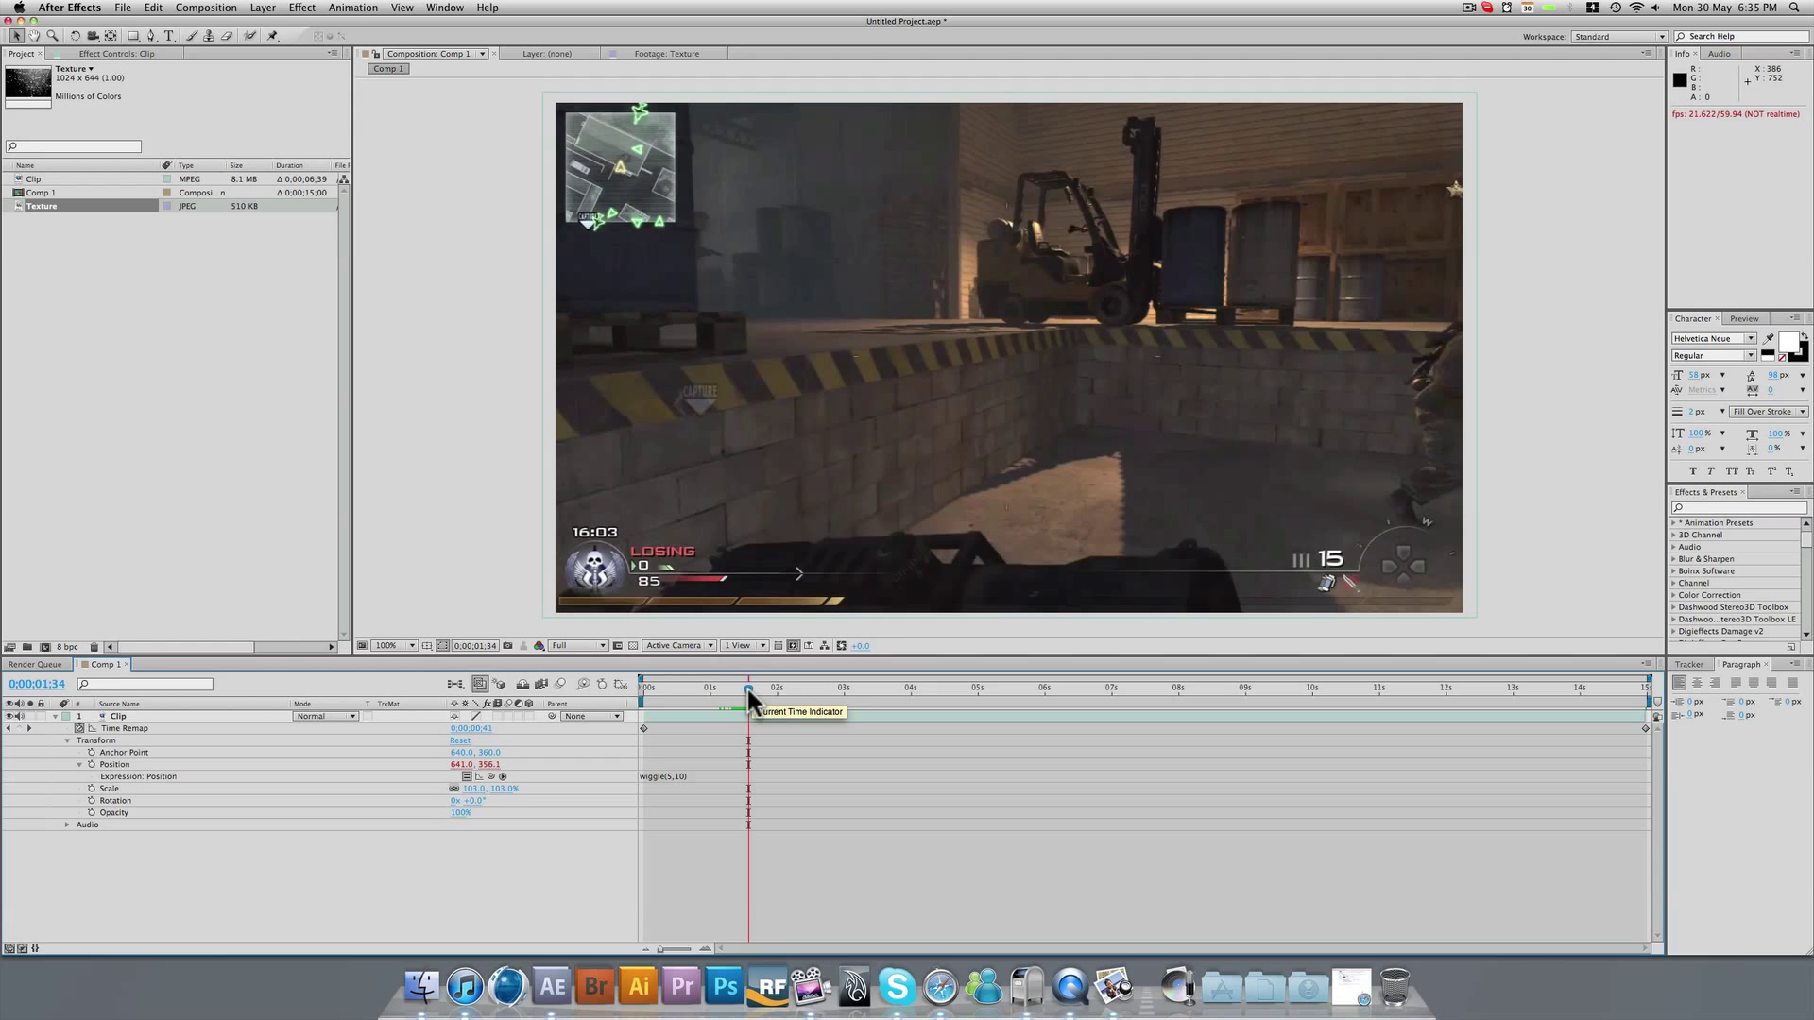
pyautogui.moveTo(752, 697)
pyautogui.mouseDown()
pyautogui.moveTo(797, 694)
pyautogui.moveTo(761, 693)
pyautogui.mouseUp()
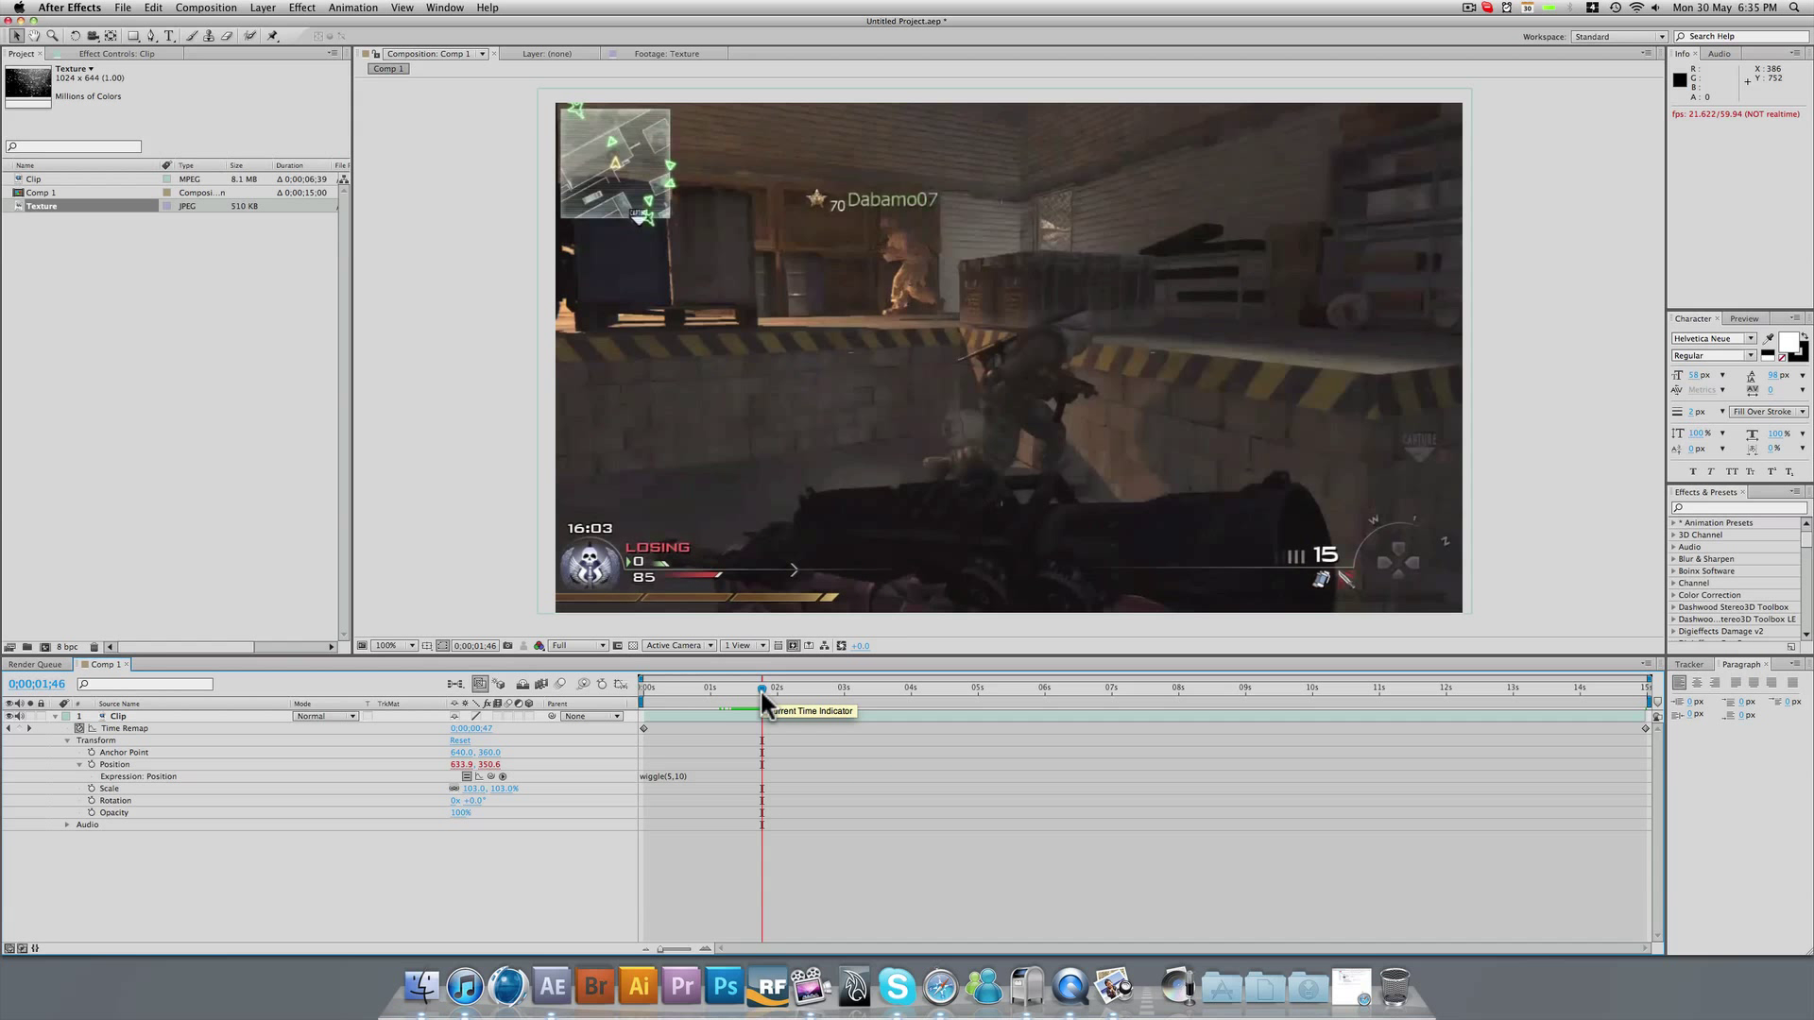
pyautogui.moveTo(750, 688); pyautogui.dragTo(751, 694)
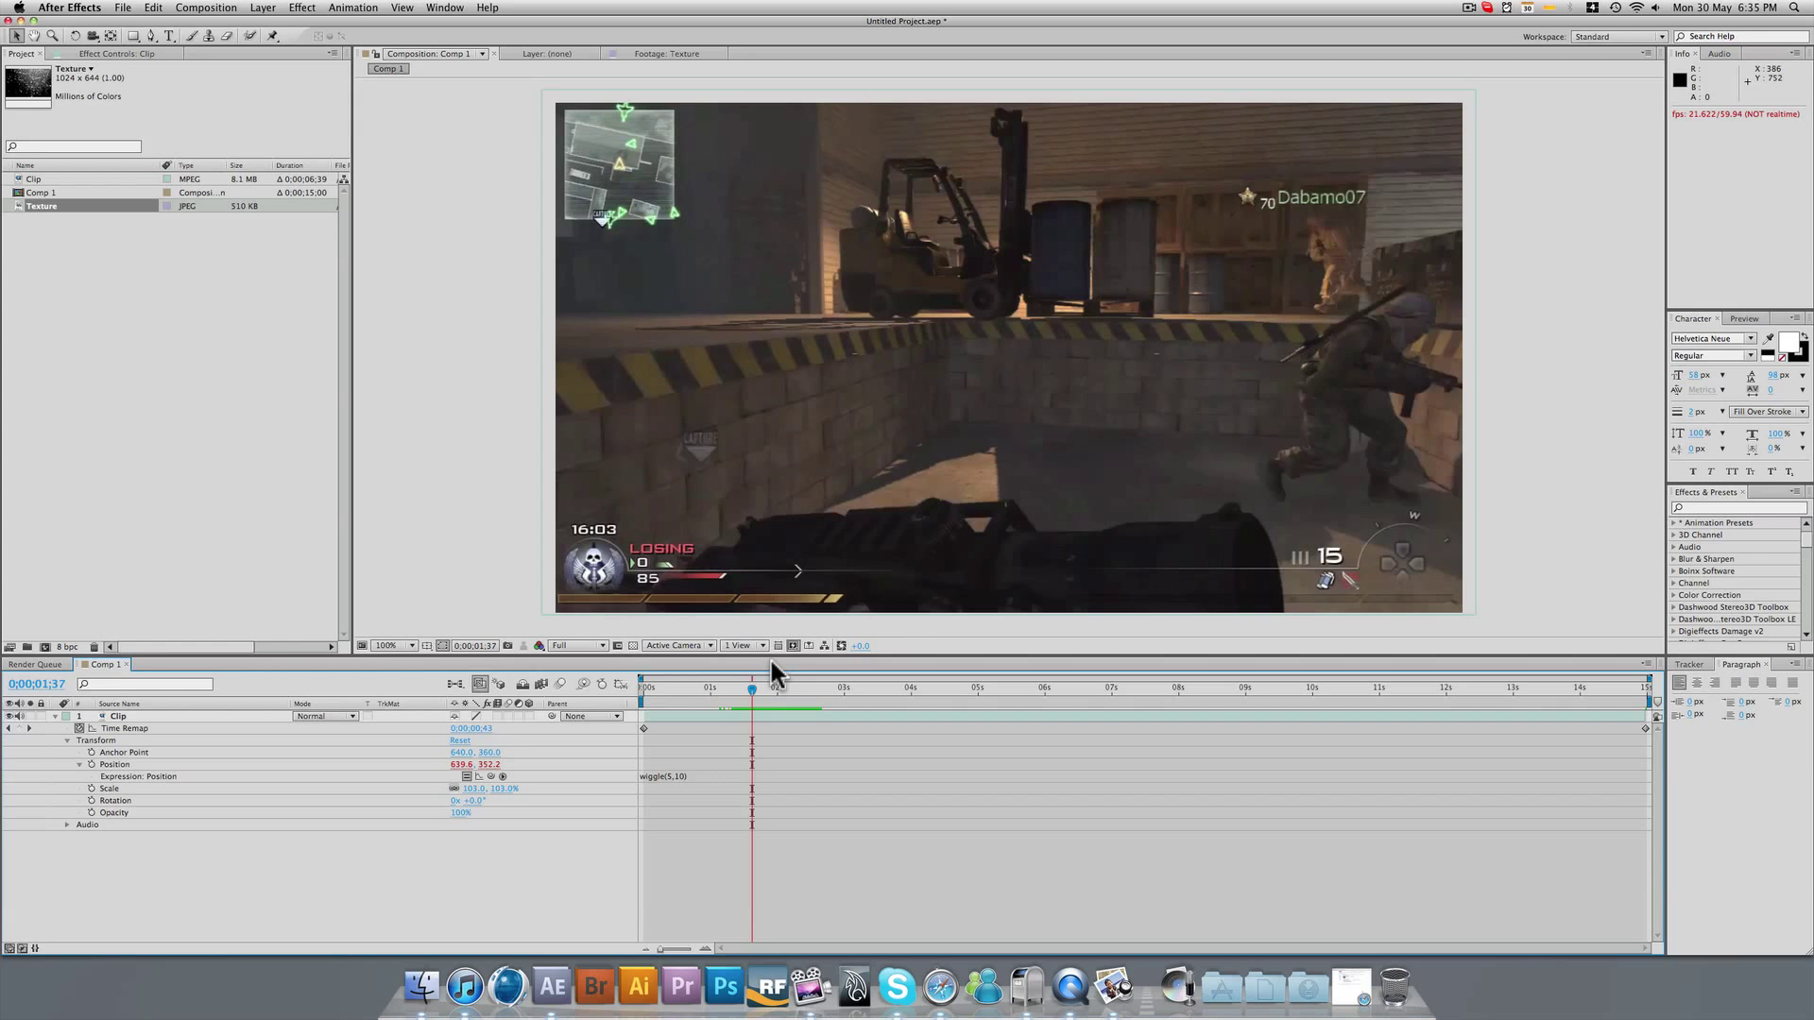
pyautogui.moveTo(752, 686)
pyautogui.mouseDown()
pyautogui.moveTo(794, 686)
pyautogui.moveTo(750, 691)
pyautogui.mouseUp()
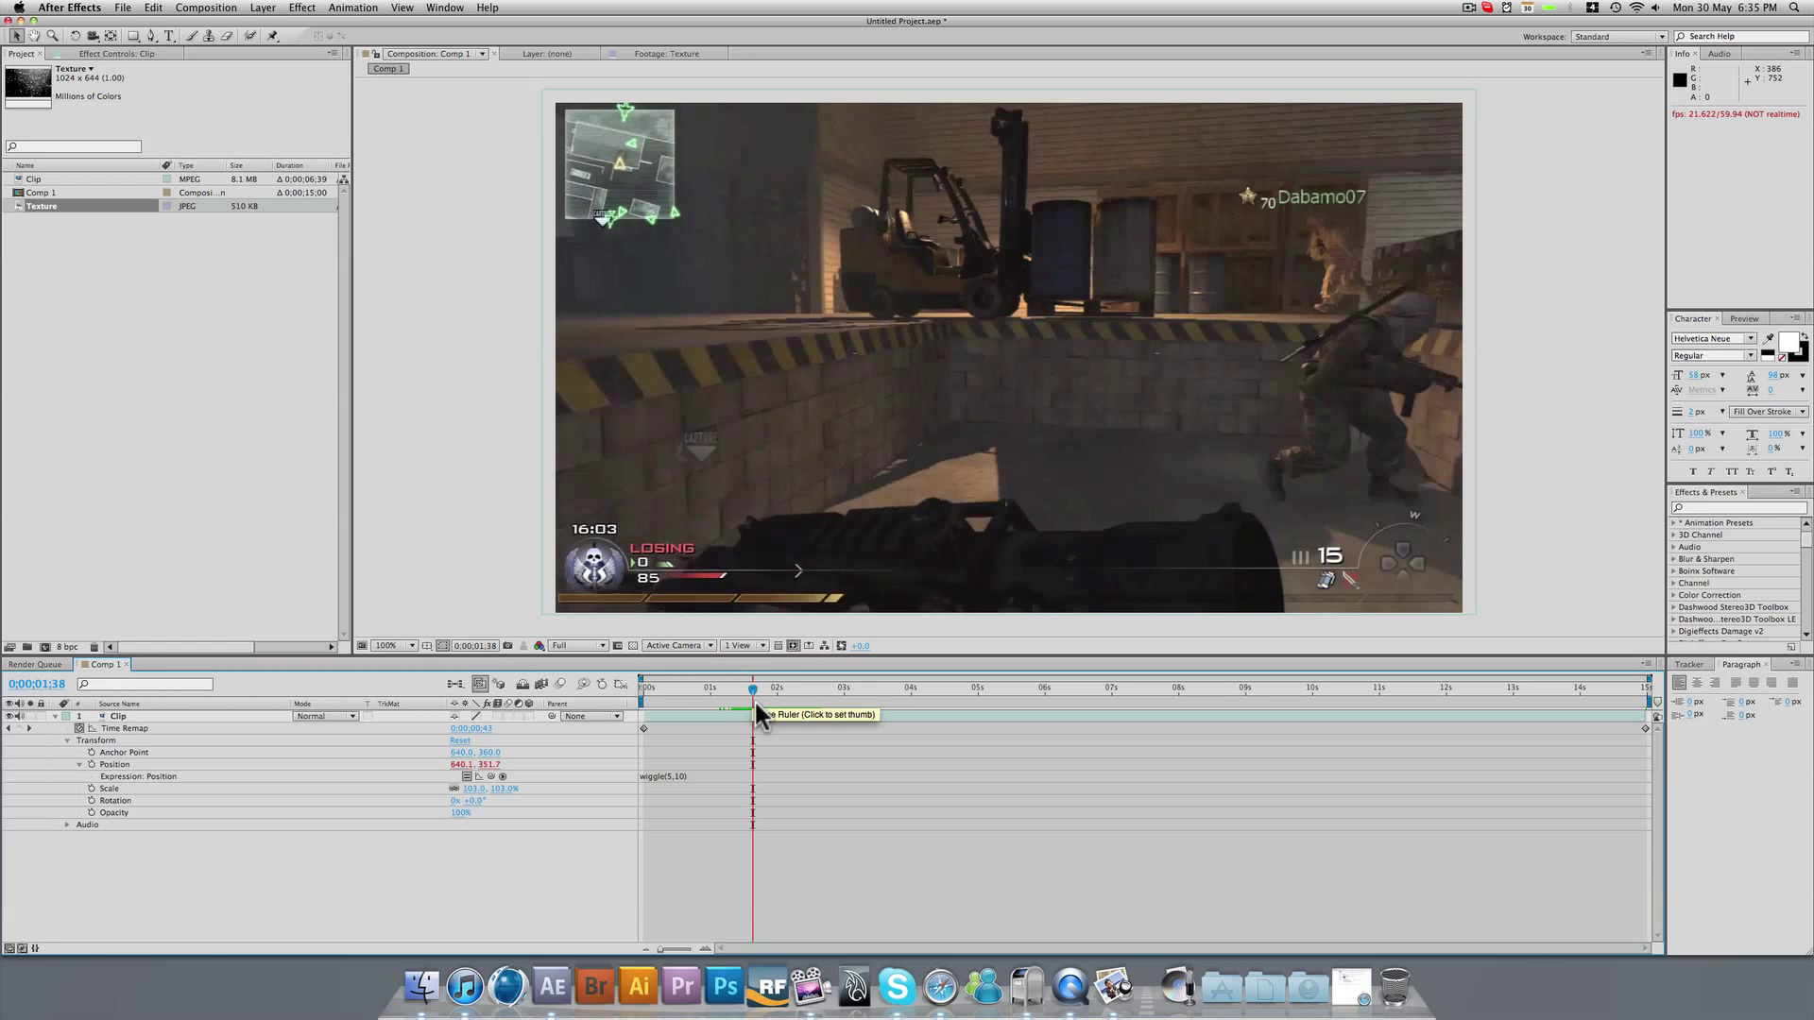
pyautogui.click(130, 717)
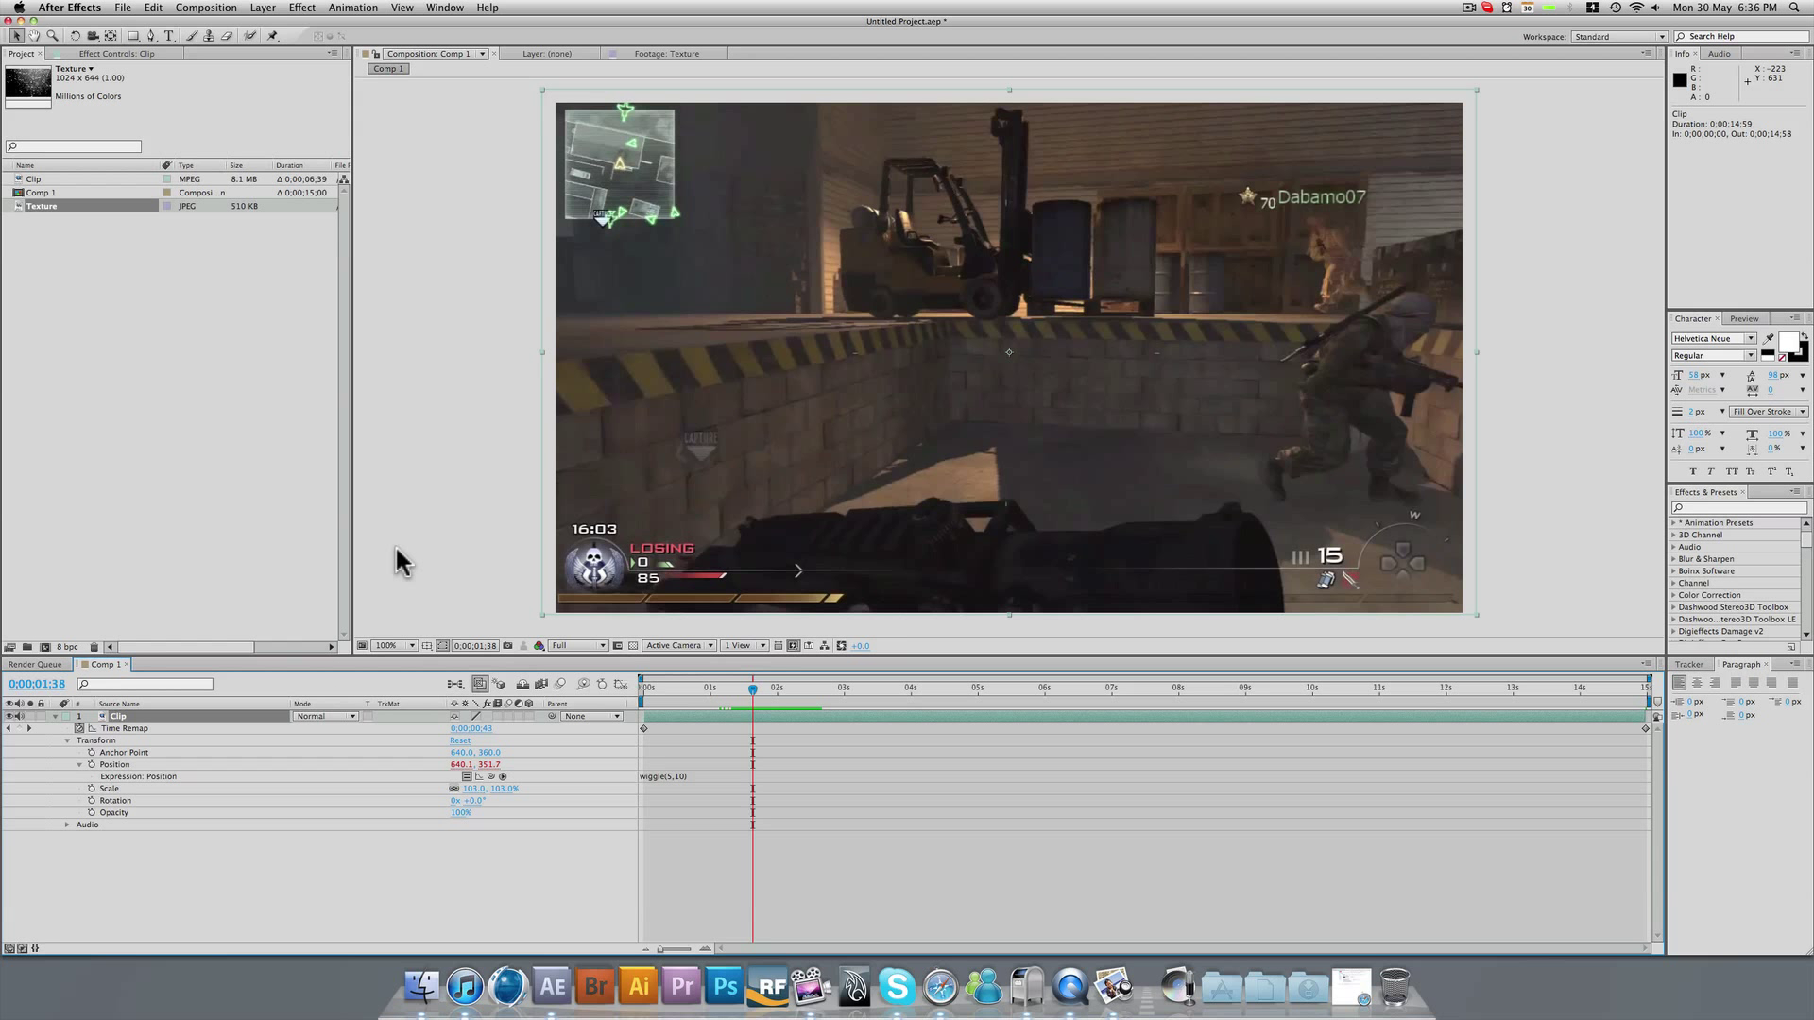
# Preview the Texture footage and add it to Comp 1 above the Clip layer.
pyautogui.click(54, 715)
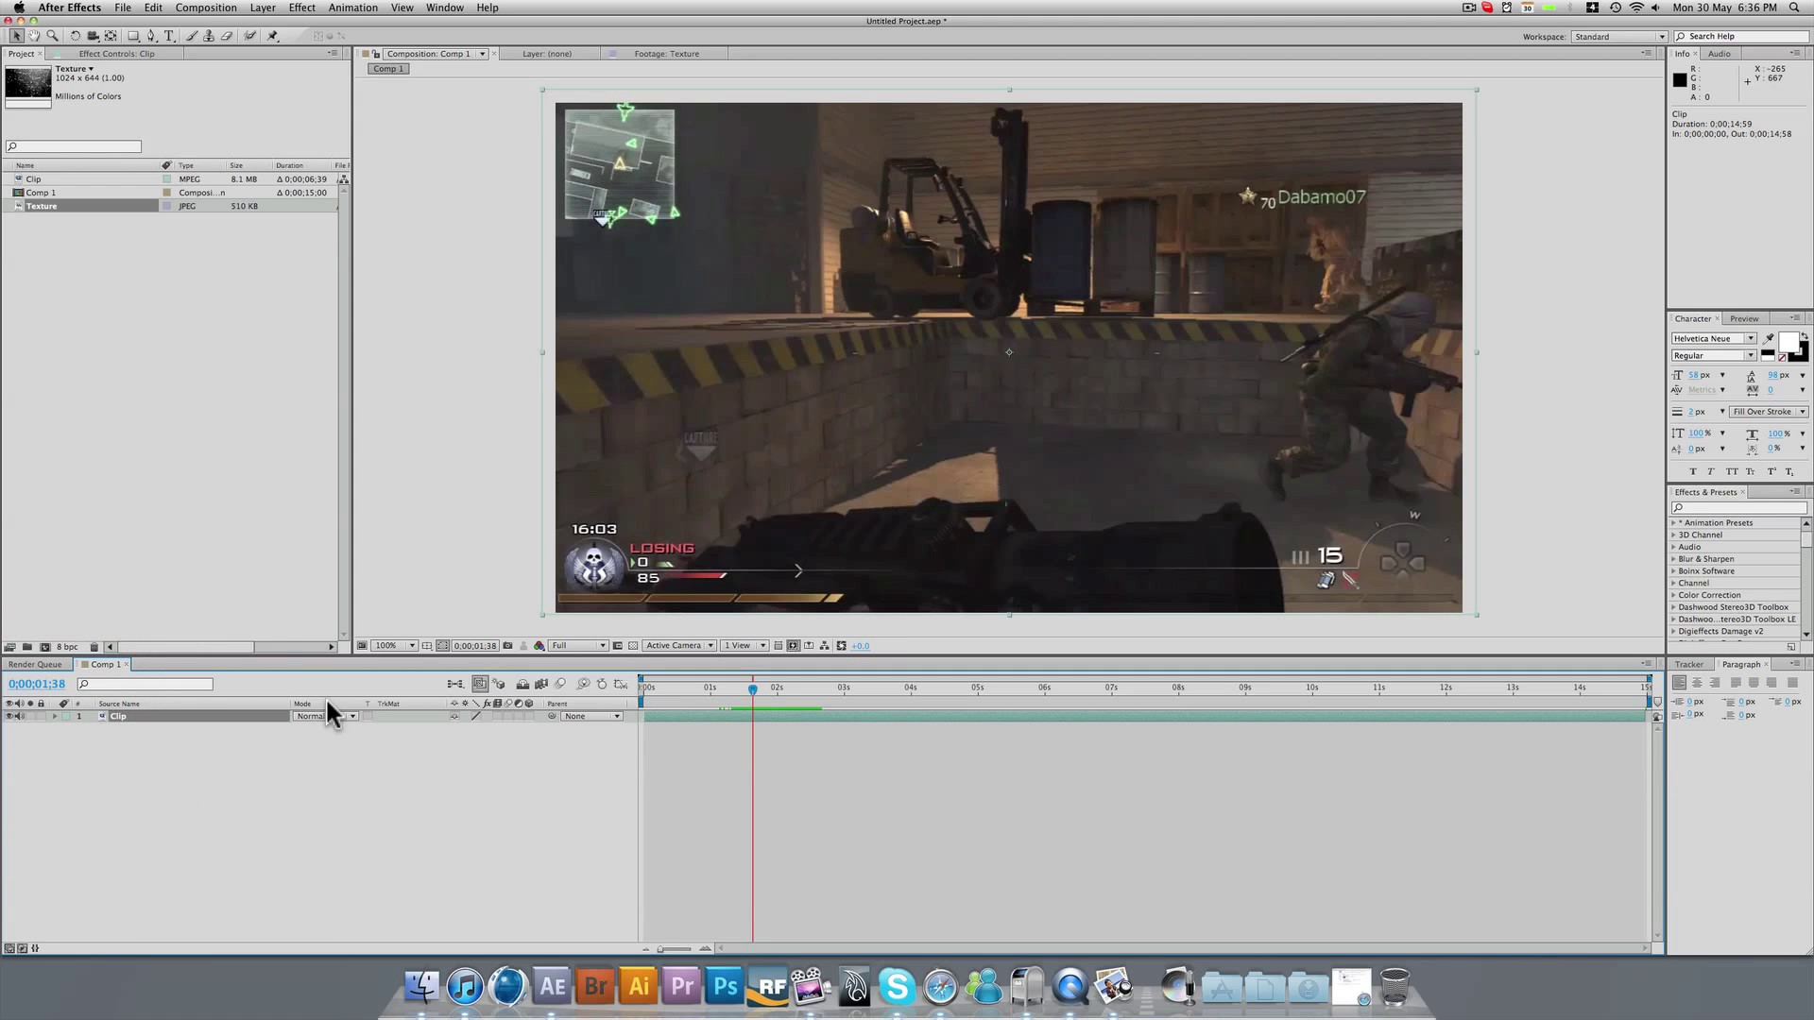
pyautogui.doubleClick(54, 206)
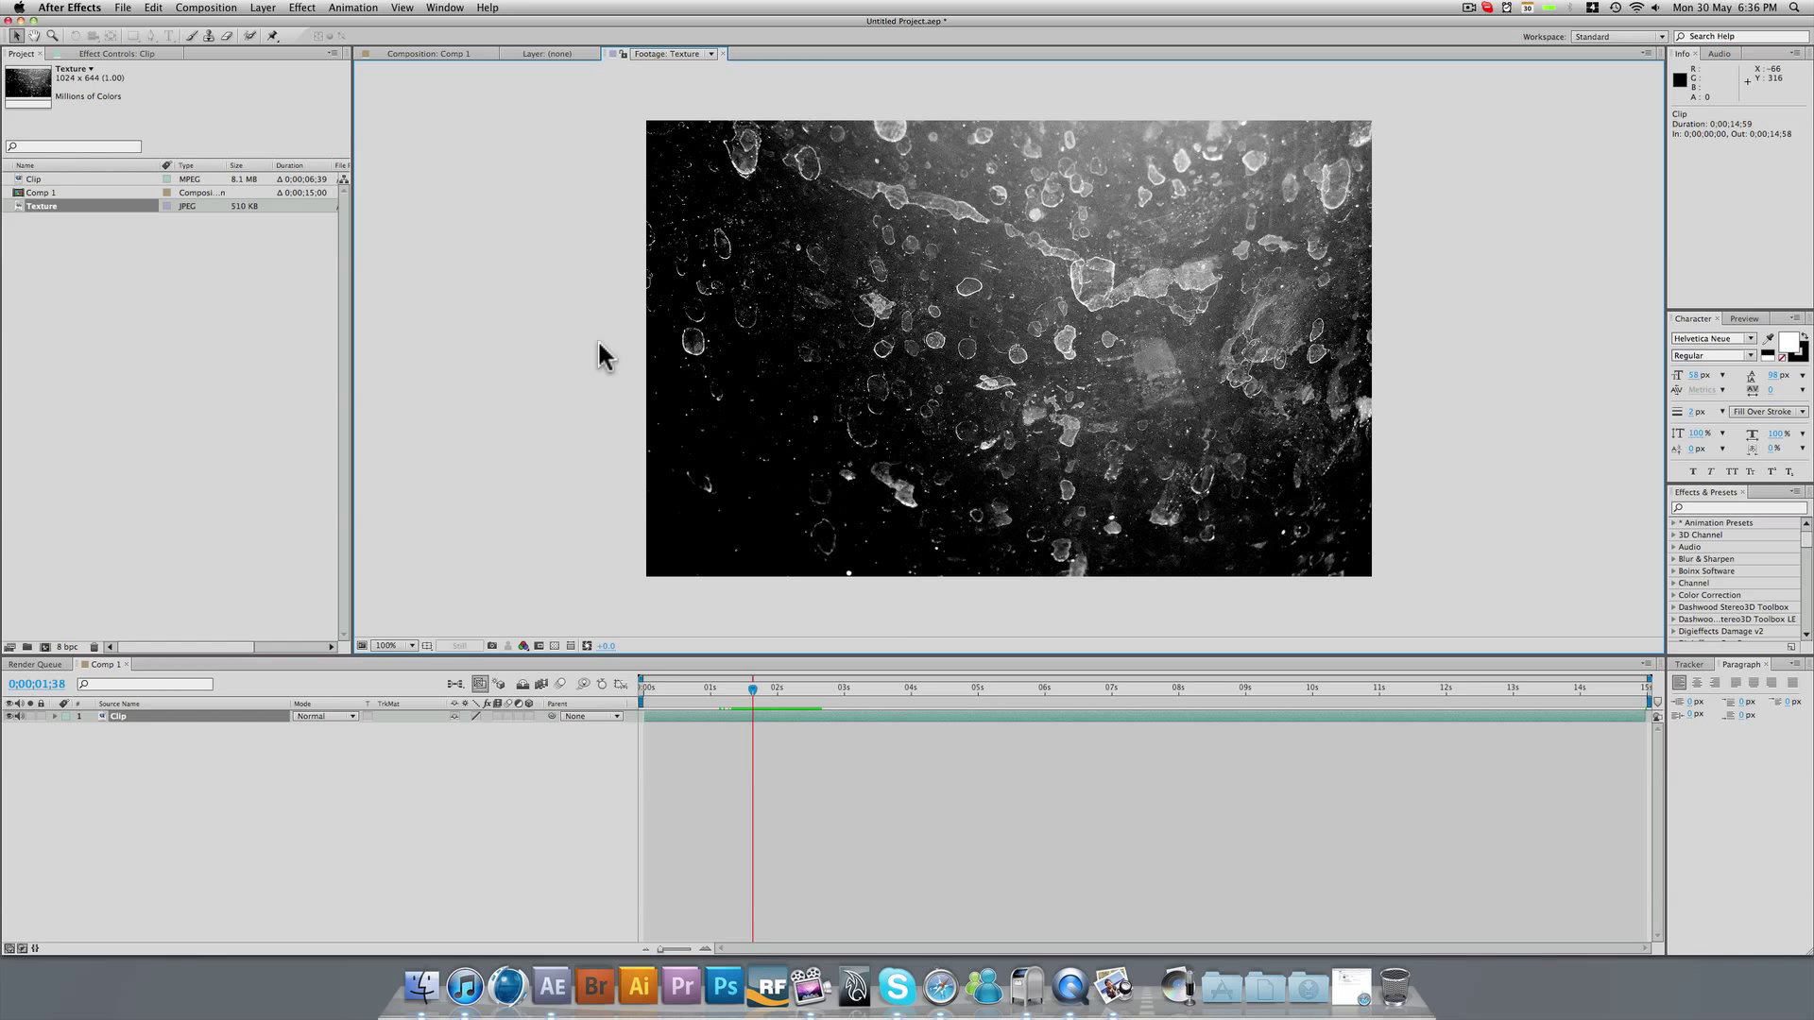
pyautogui.click(427, 53)
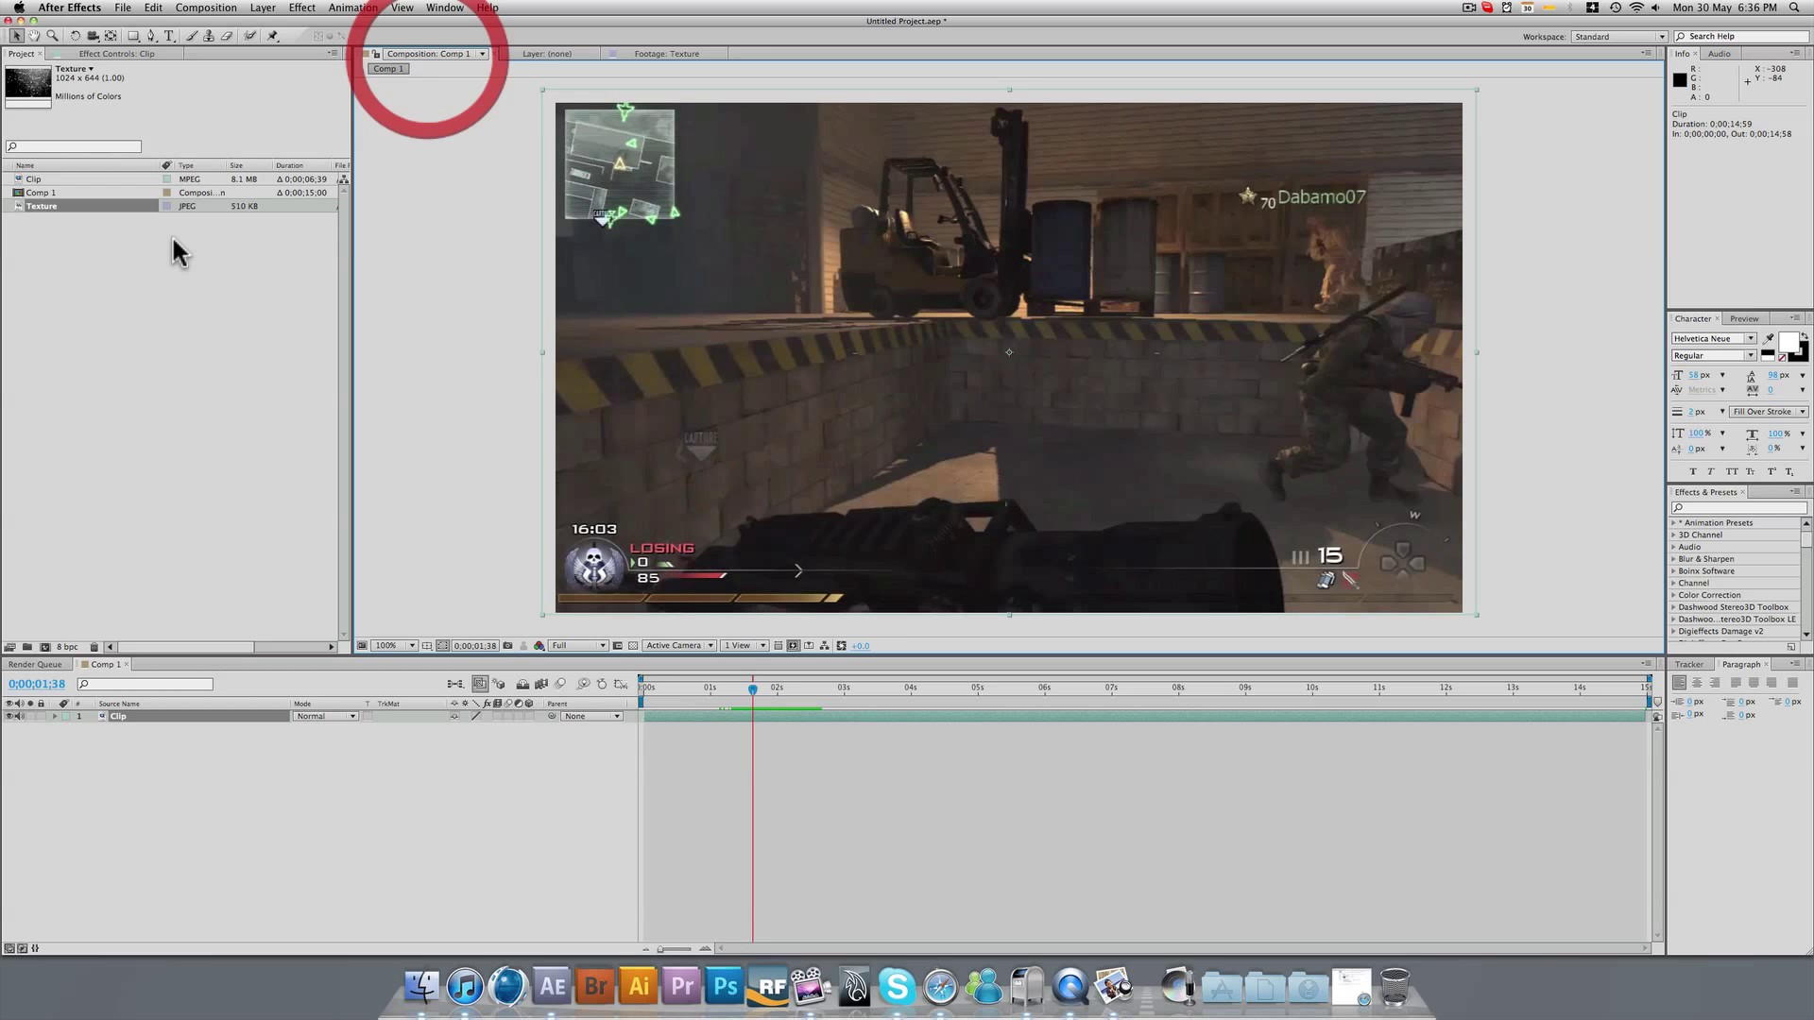
pyautogui.moveTo(68, 201); pyautogui.dragTo(172, 715)
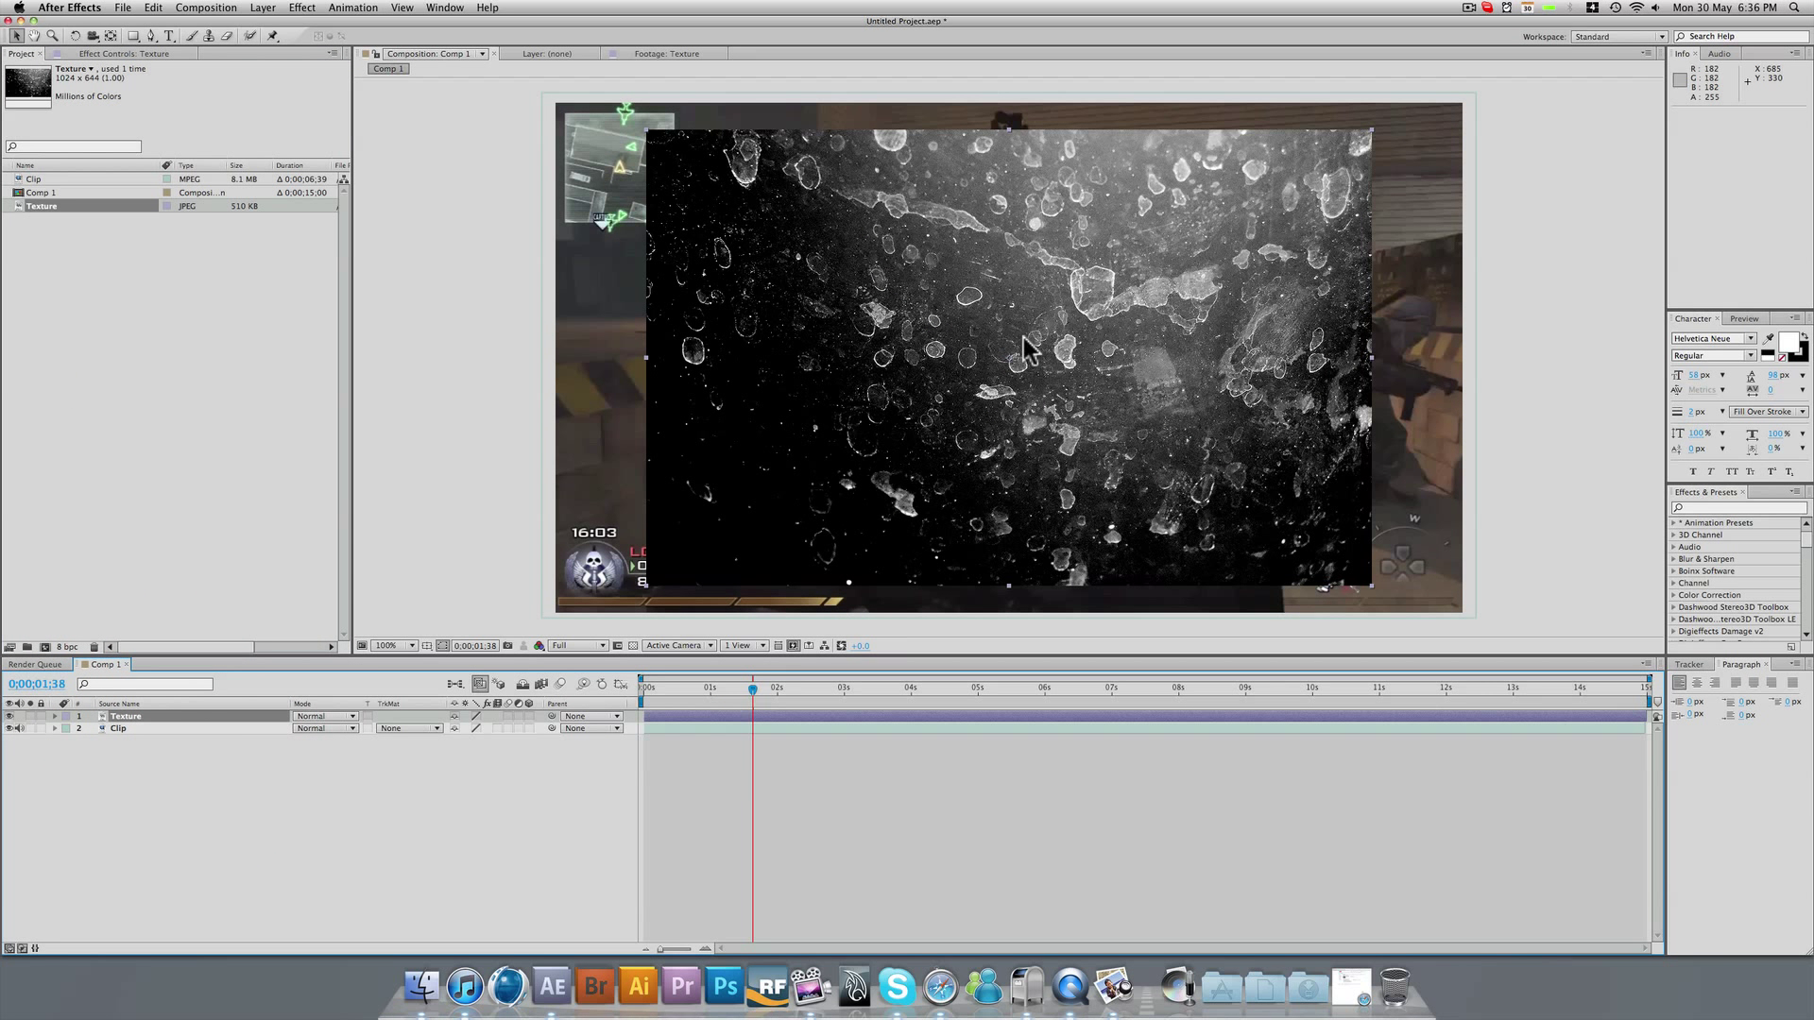
# Scale the Texture layer to 128% and recentre it so it covers the frame.
pyautogui.moveTo(1051, 350); pyautogui.dragTo(1067, 357)
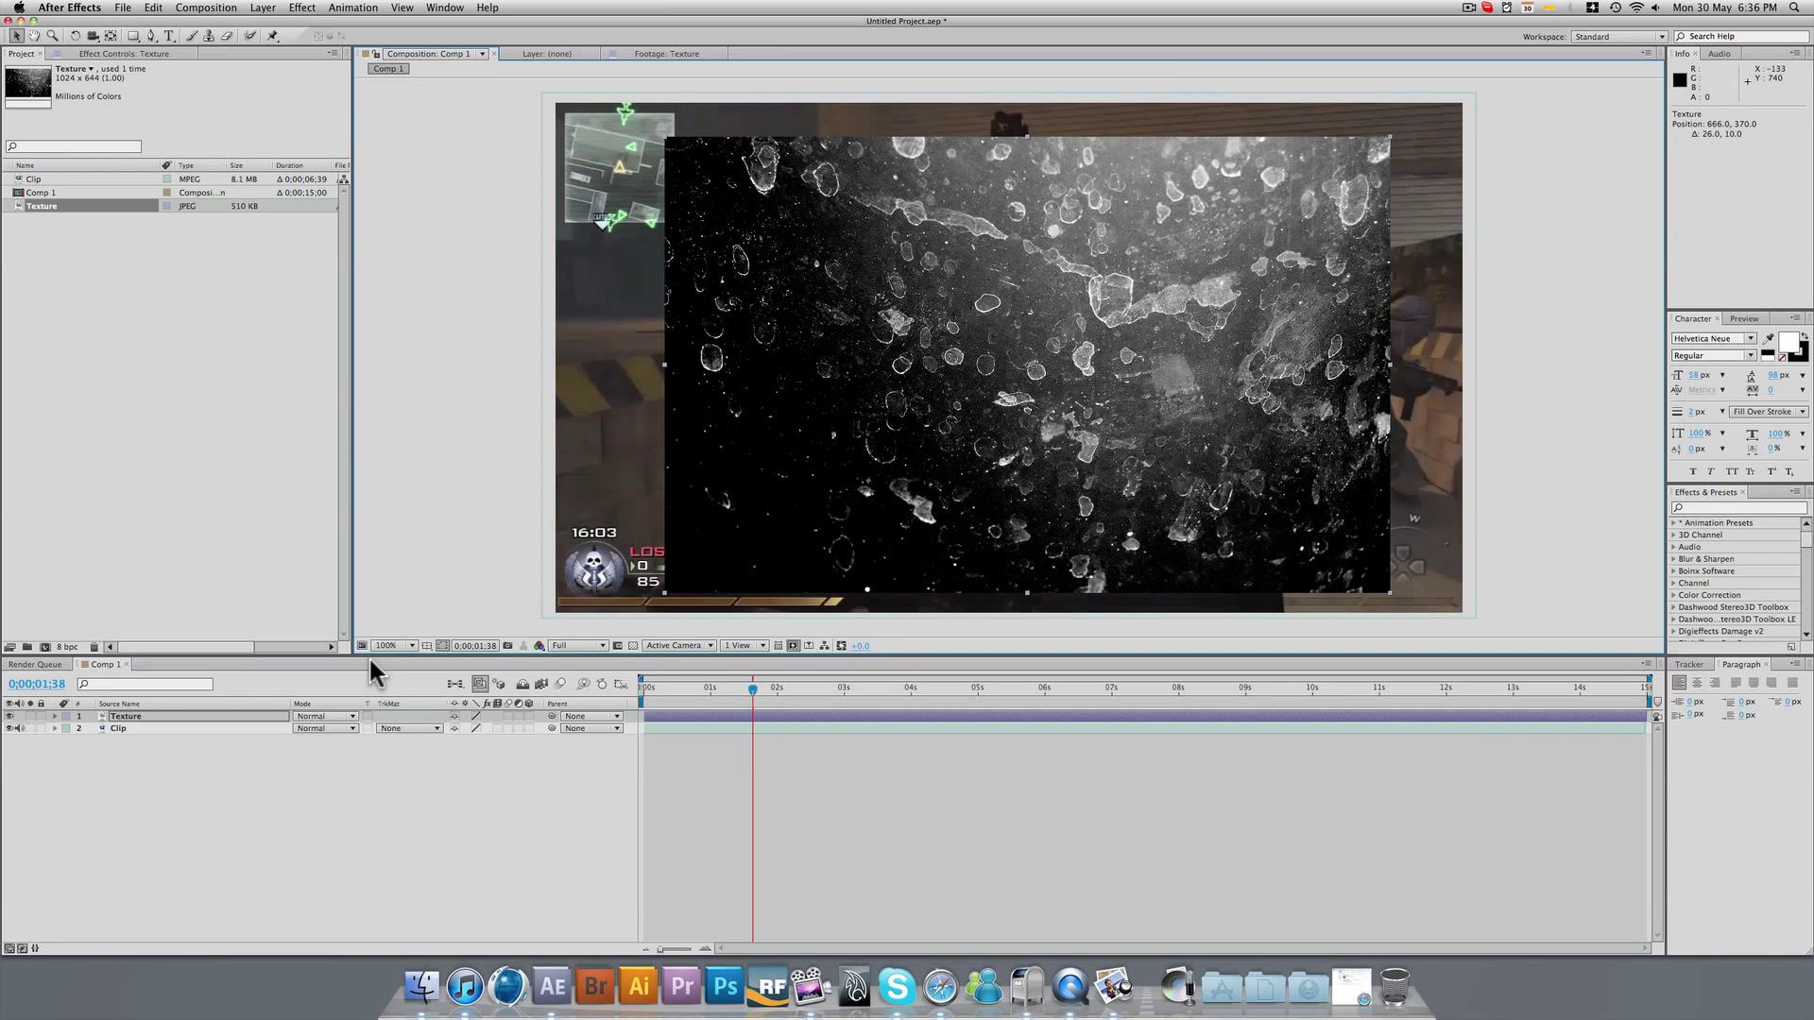
pyautogui.press('s')
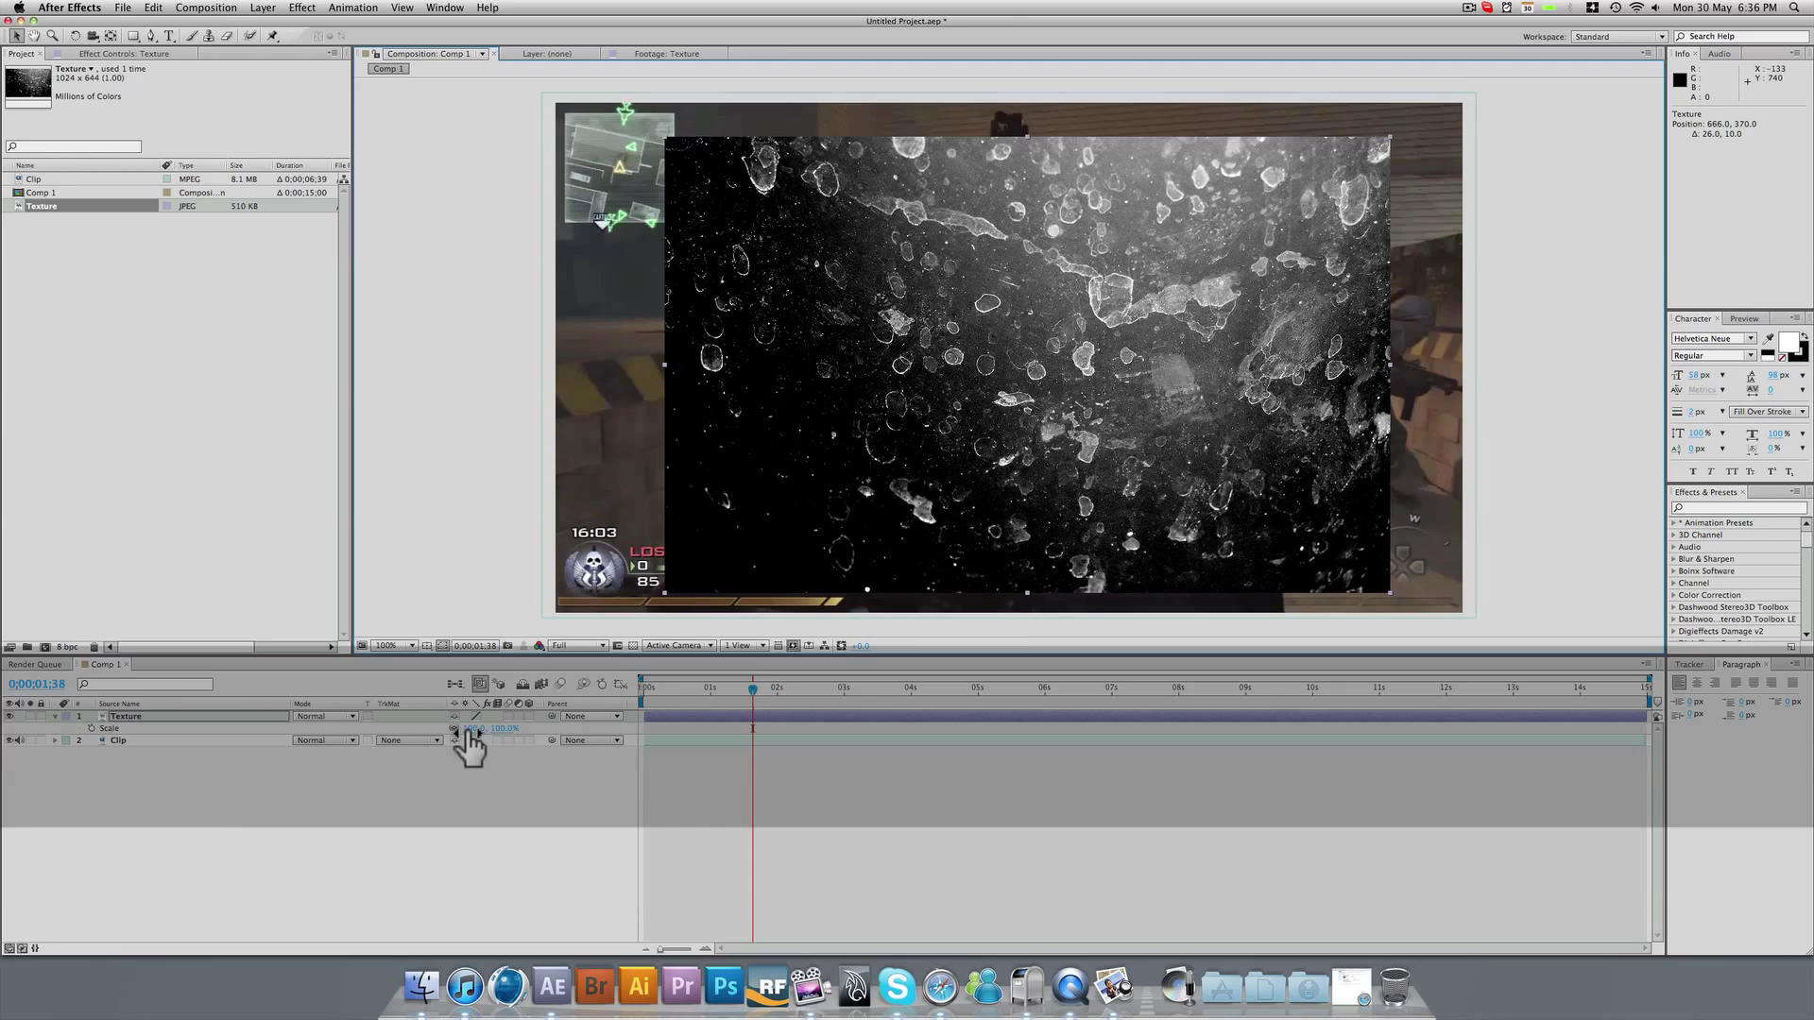
pyautogui.moveTo(476, 728); pyautogui.dragTo(489, 729)
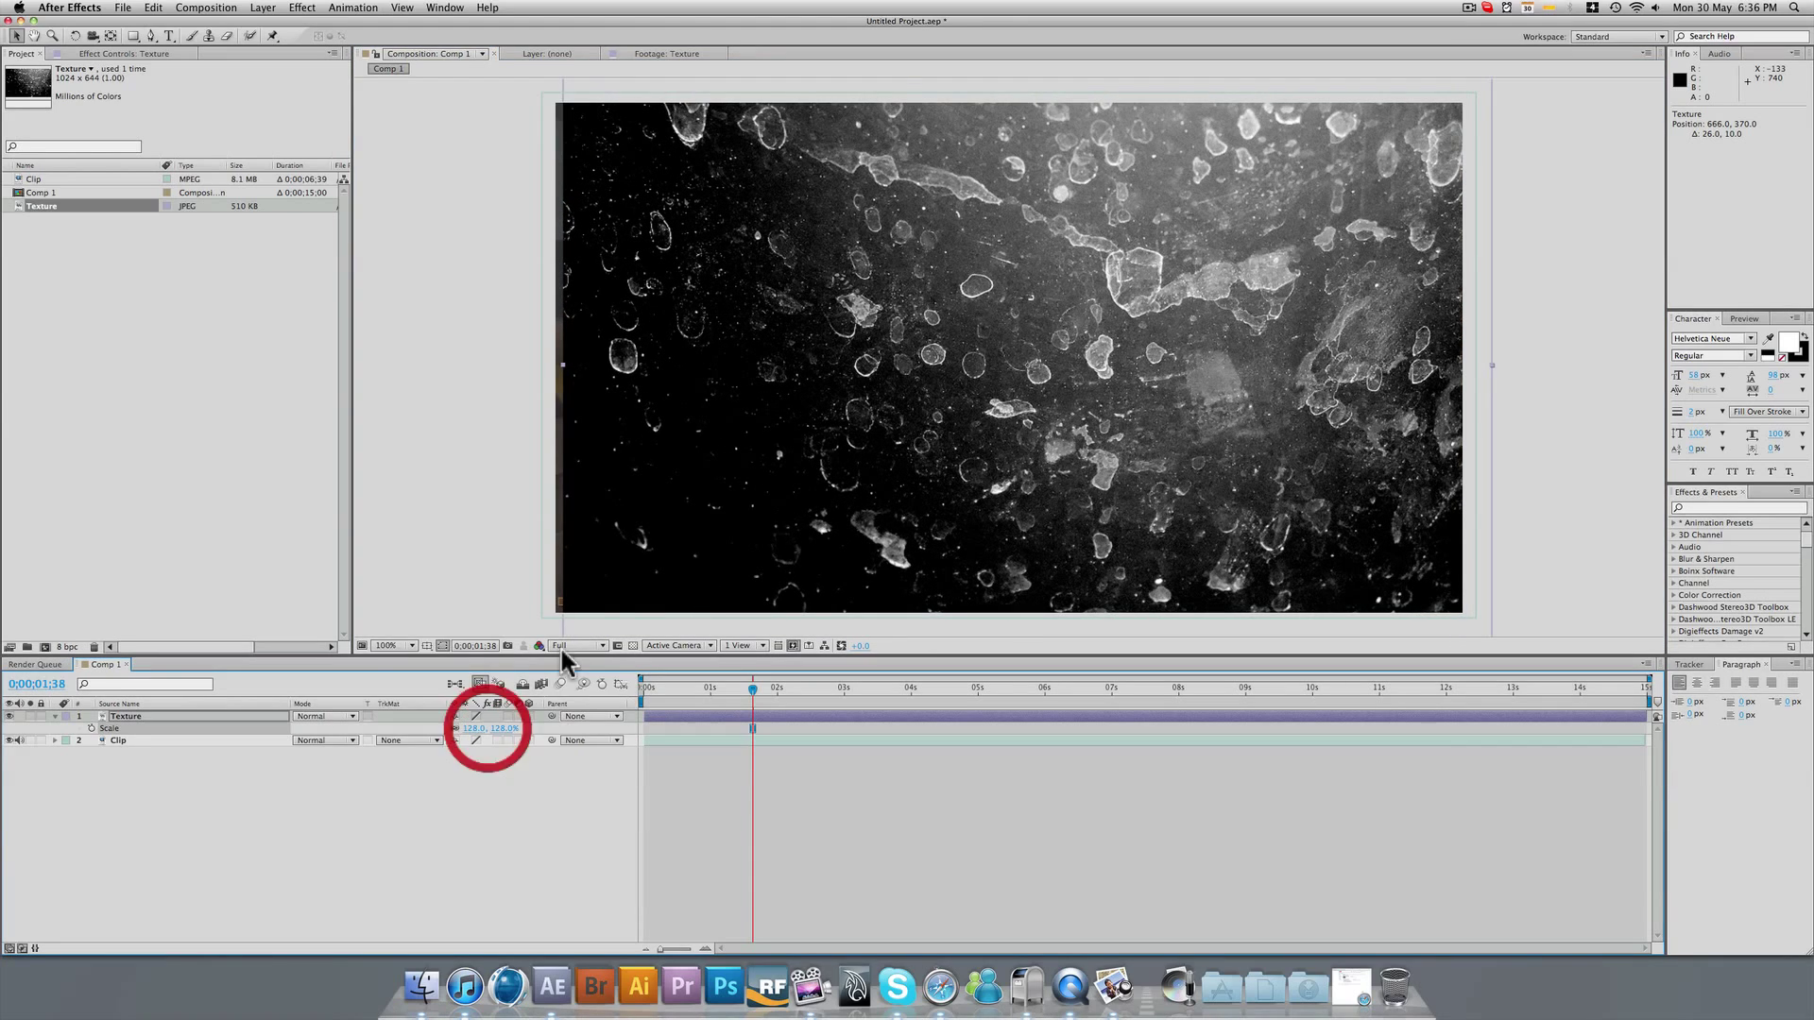
pyautogui.moveTo(889, 490); pyautogui.dragTo(852, 506)
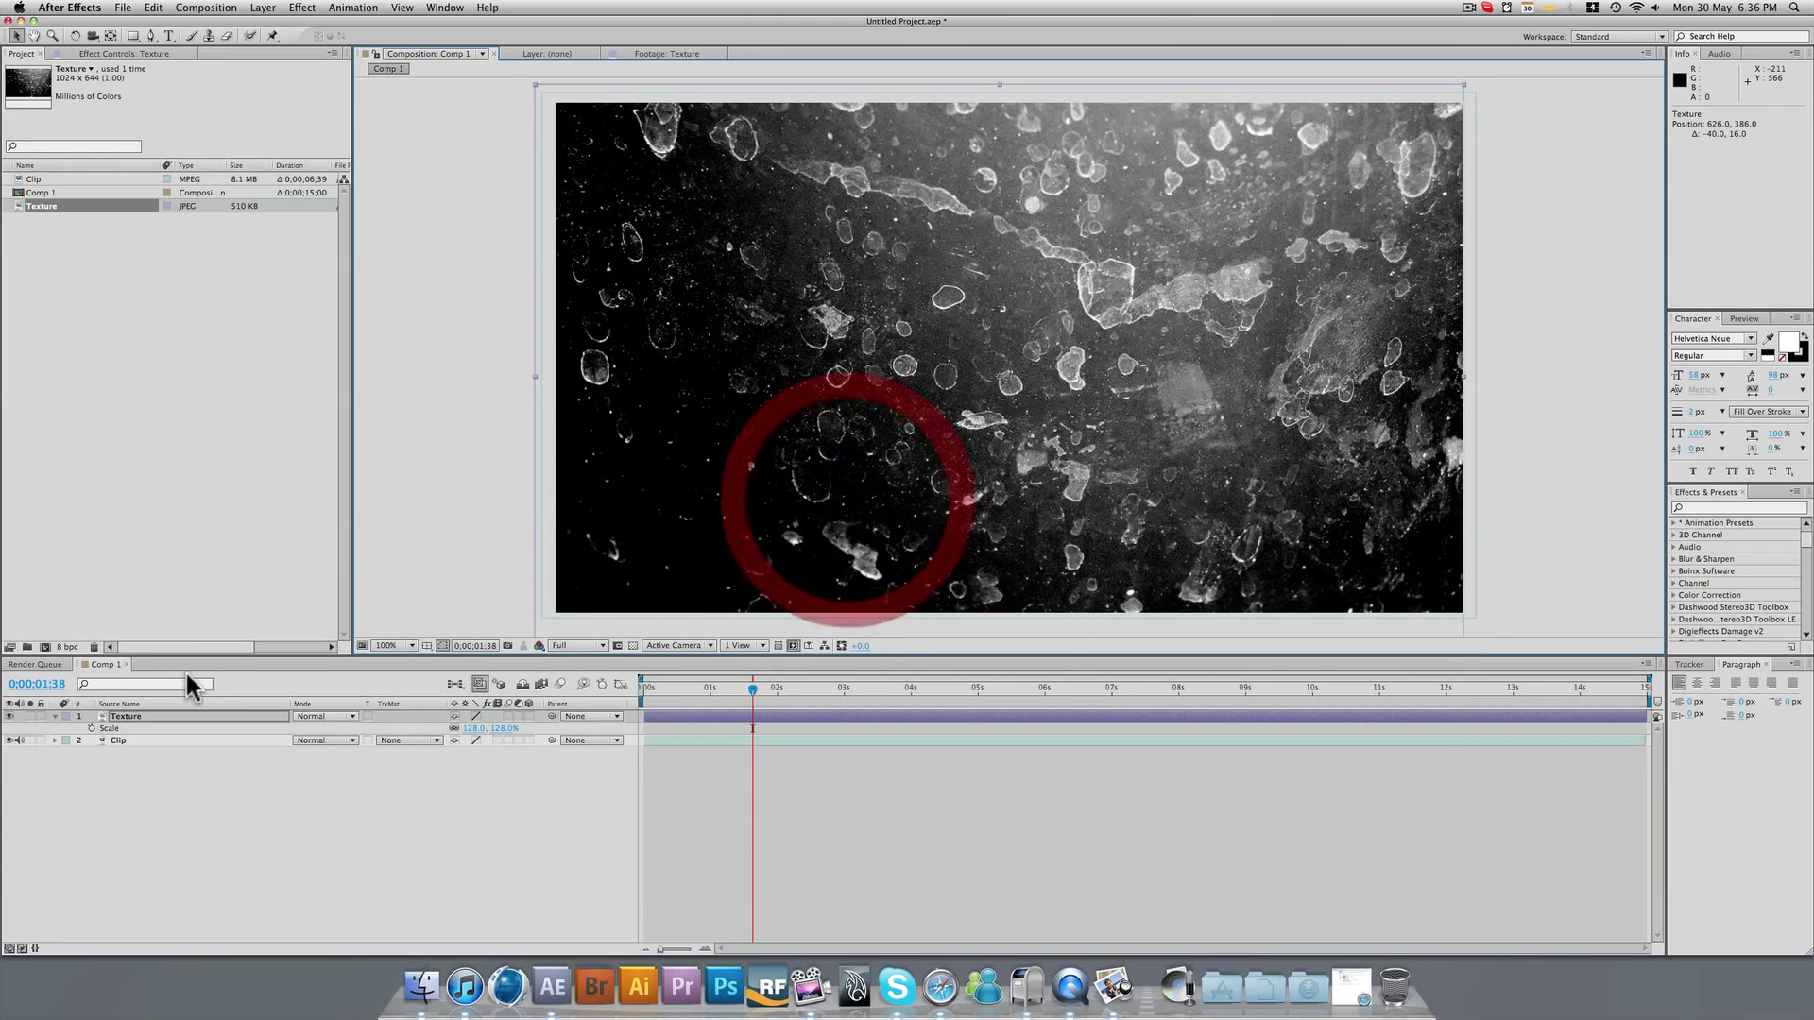
pyautogui.click(55, 715)
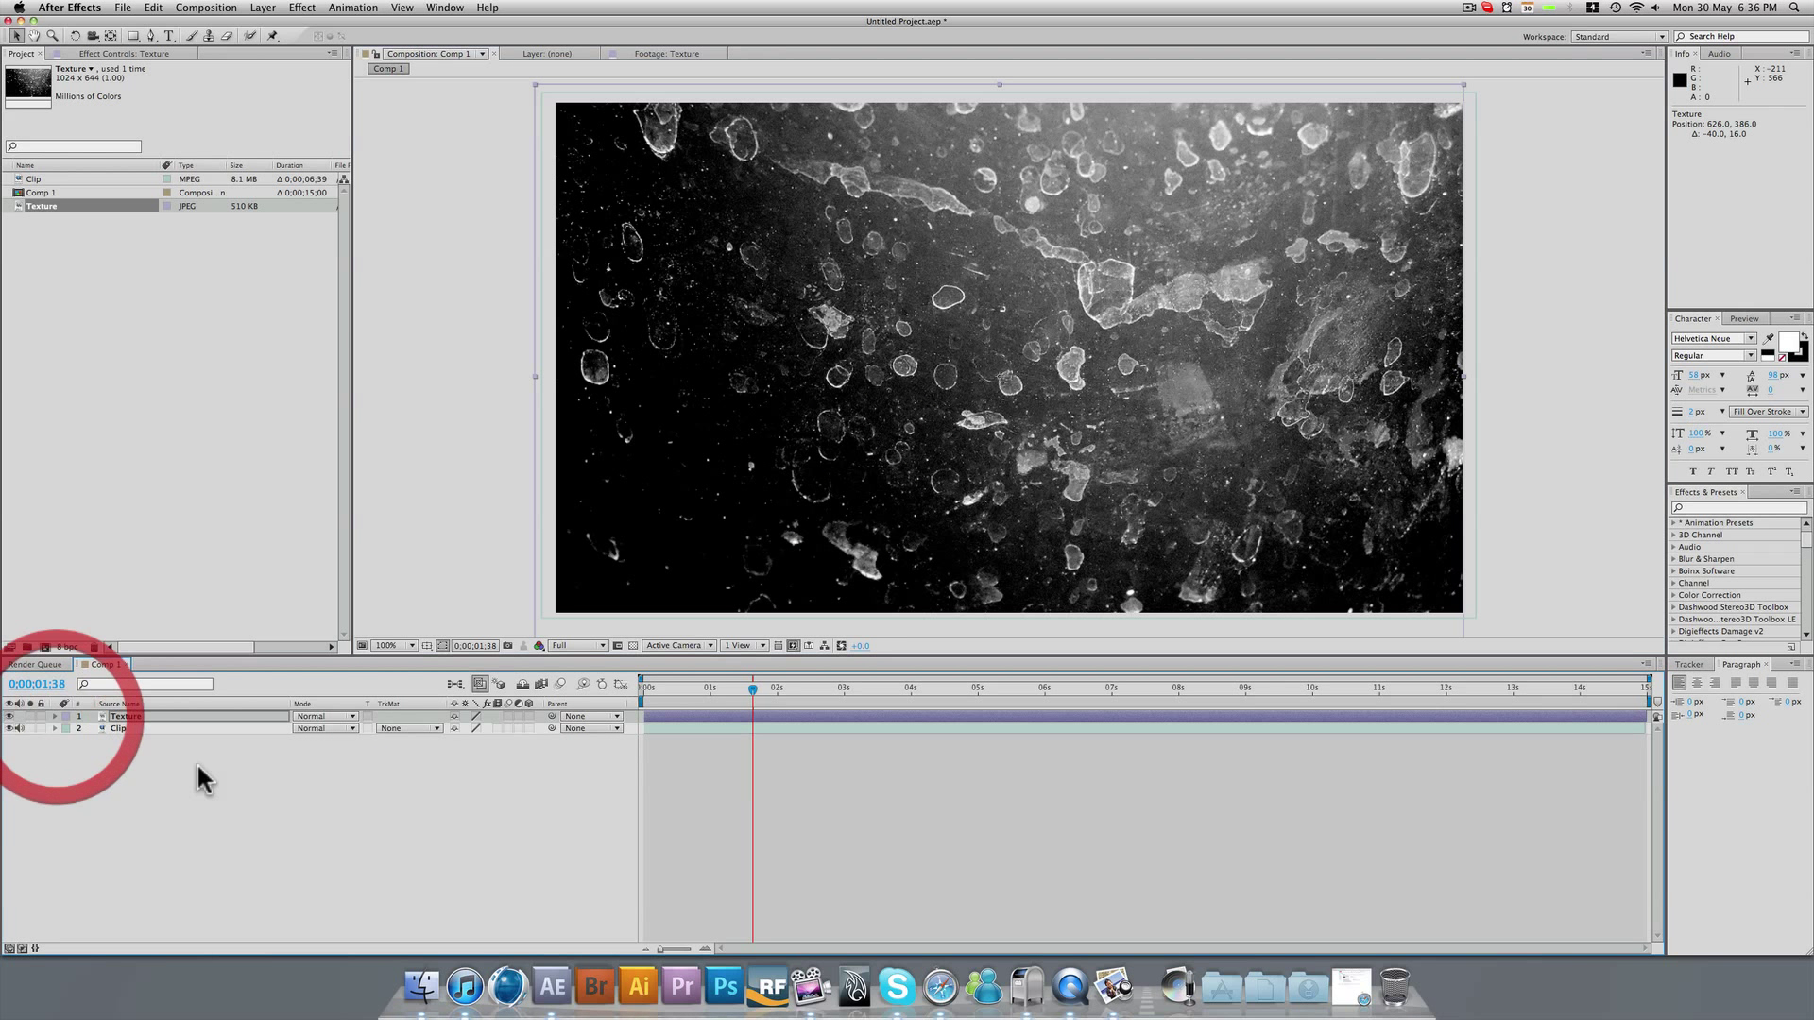
# Set the Texture layer's blend mode to Lighten, nudge its position, and scrub to check.
pyautogui.click(351, 715)
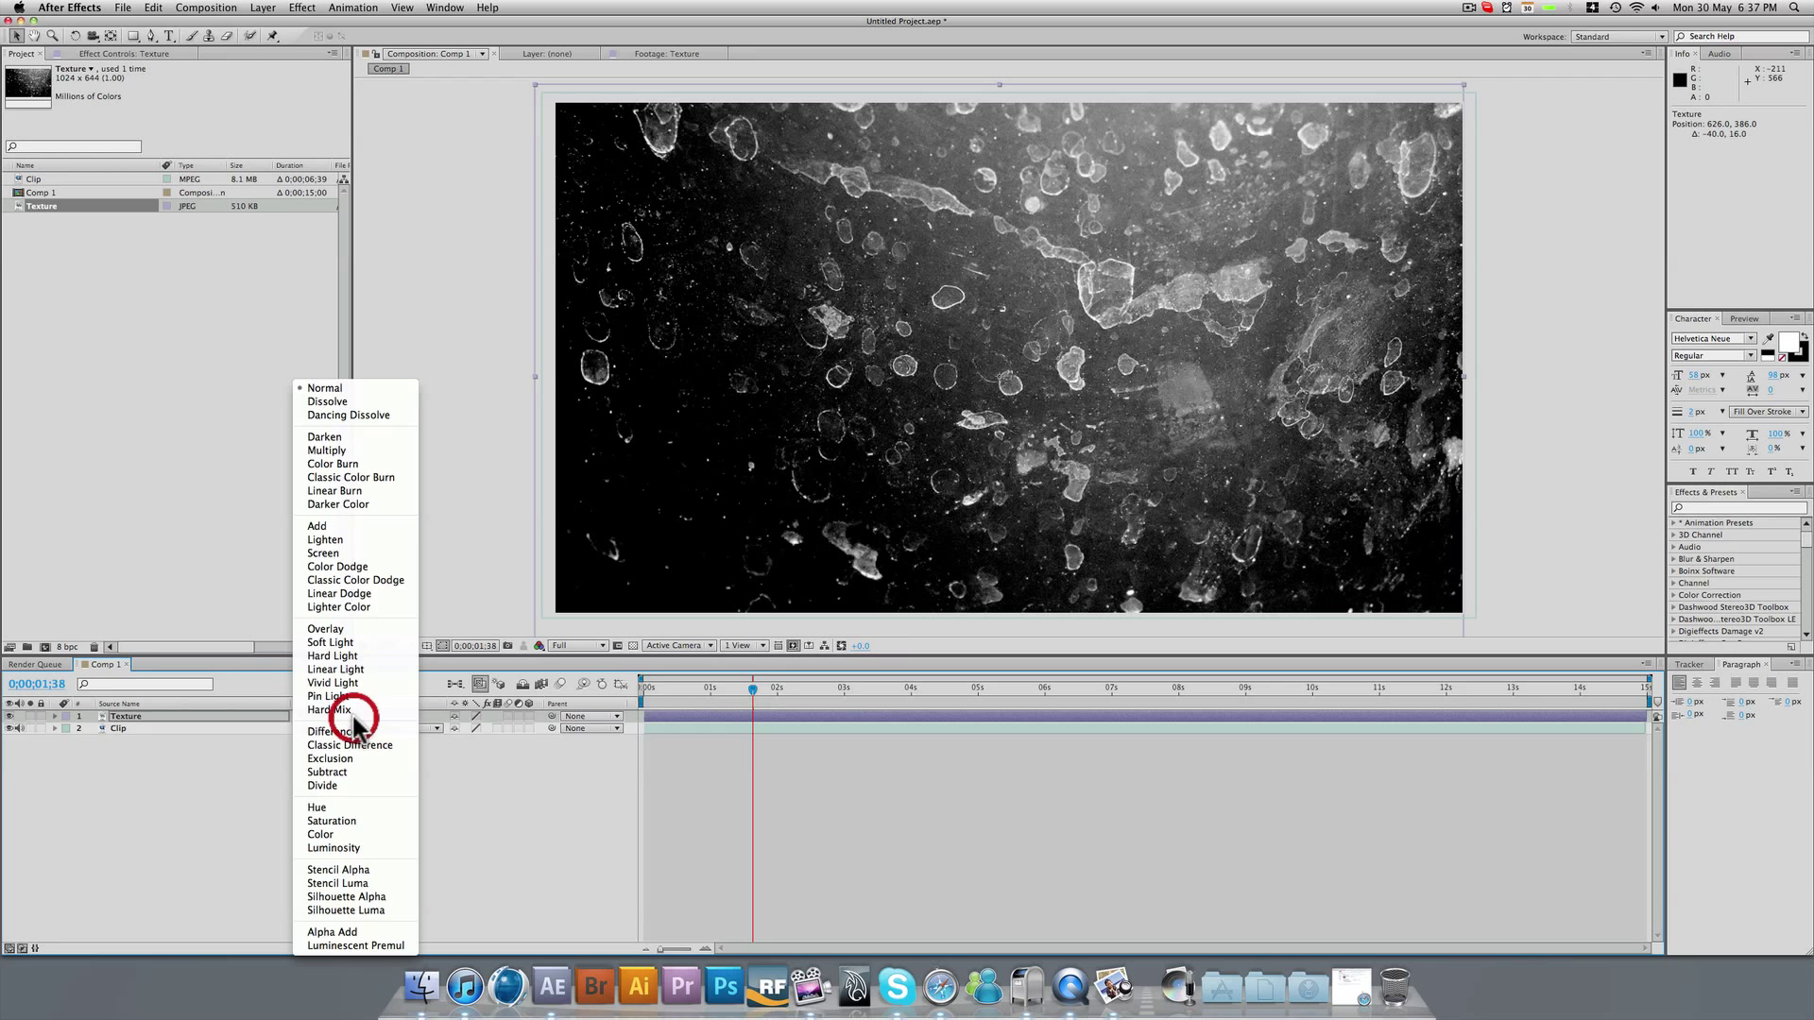
pyautogui.click(389, 540)
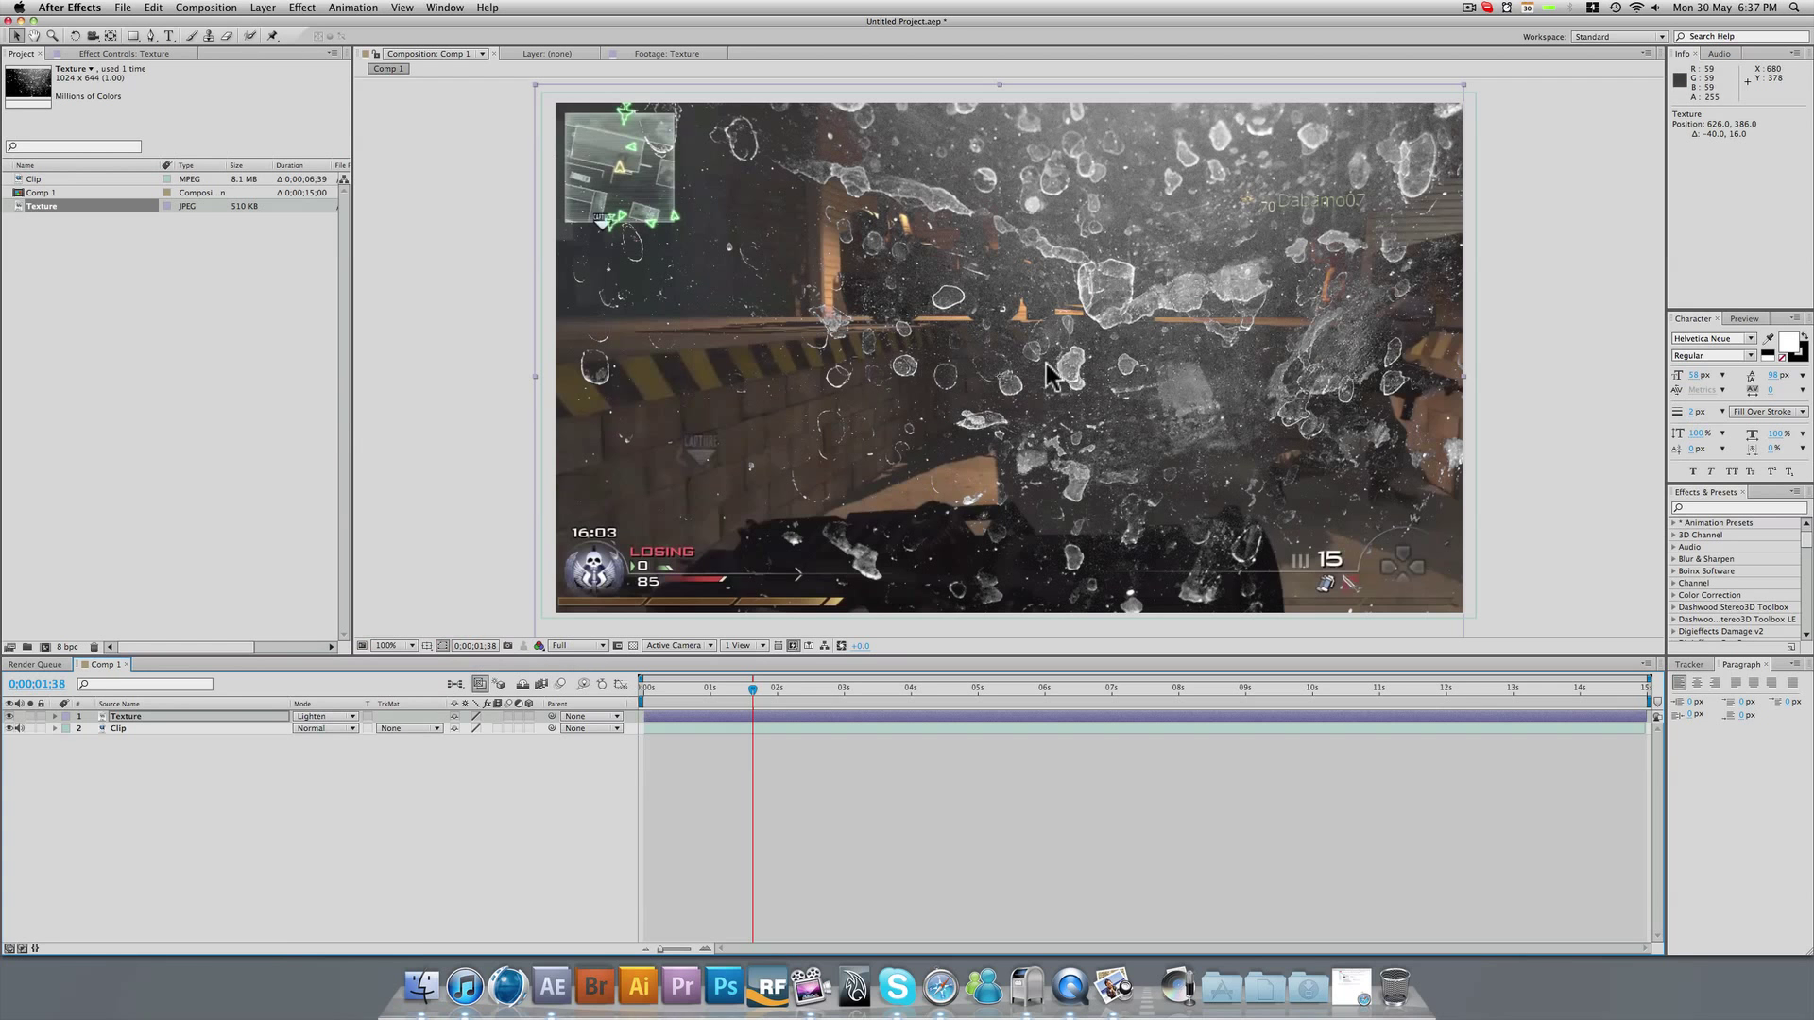
pyautogui.moveTo(1077, 315); pyautogui.dragTo(1096, 372)
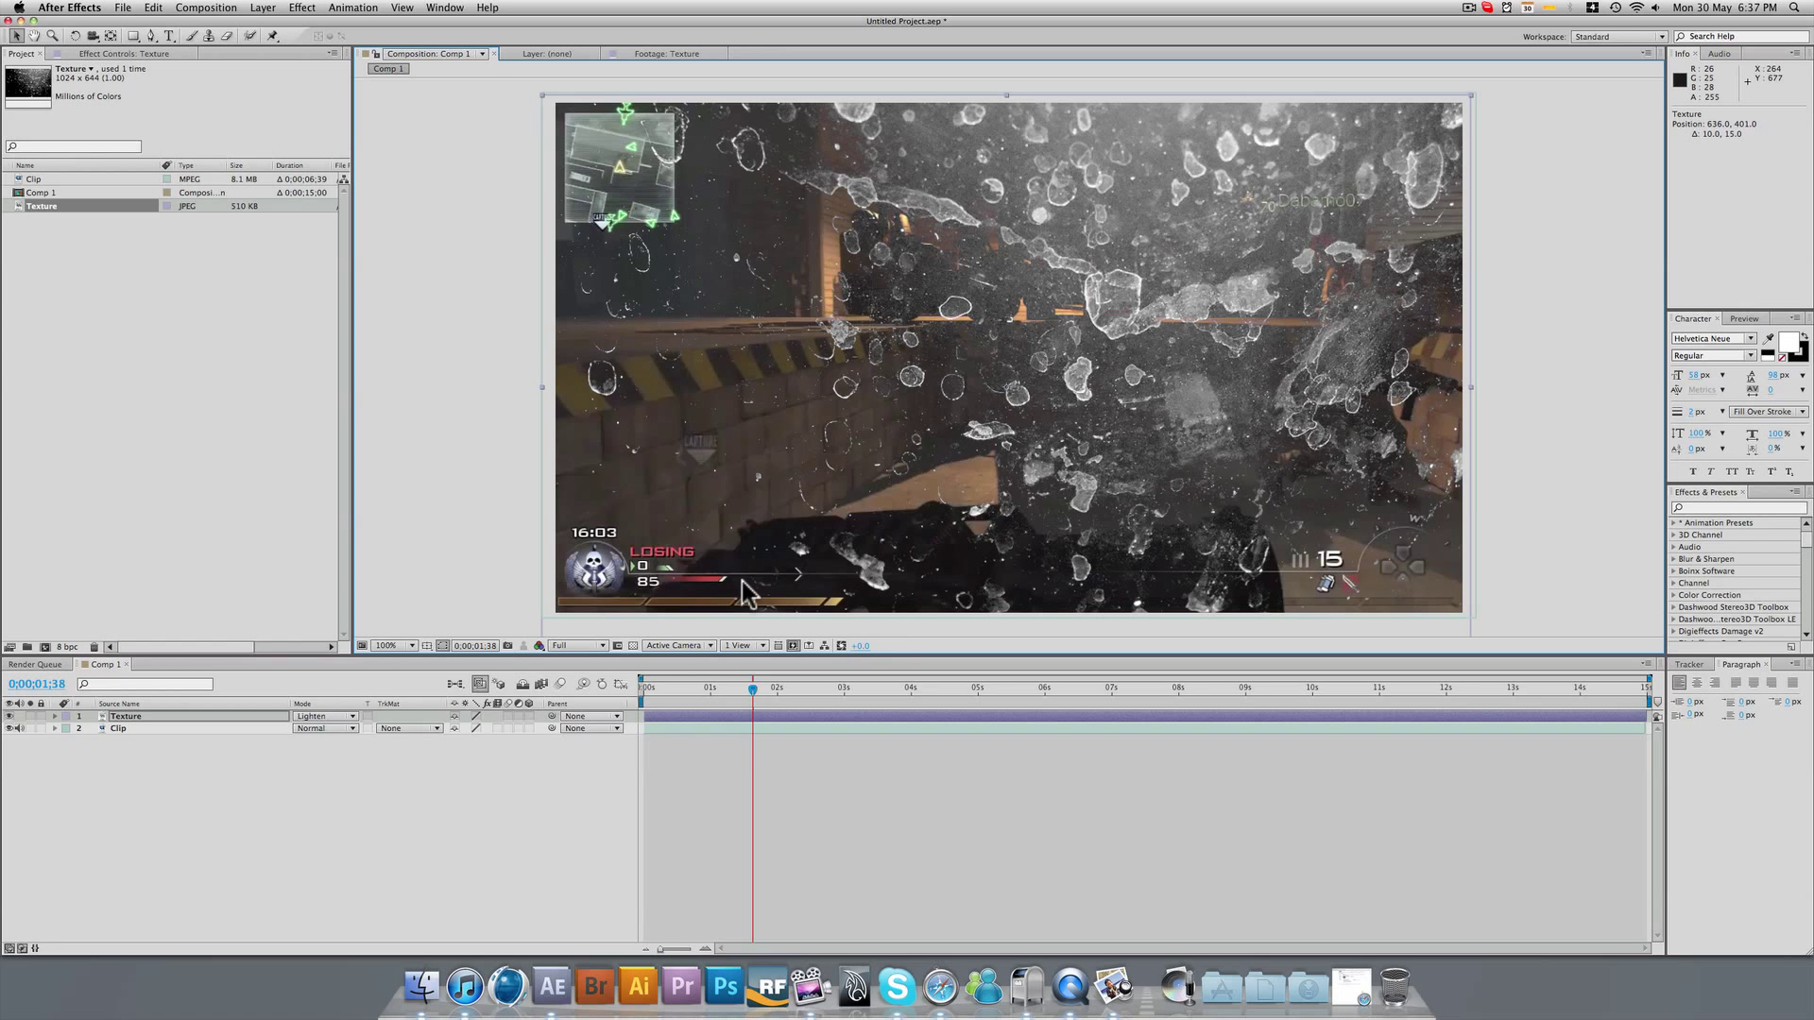
pyautogui.moveTo(712, 688)
pyautogui.mouseDown()
pyautogui.moveTo(753, 694)
pyautogui.moveTo(729, 688)
pyautogui.mouseUp()
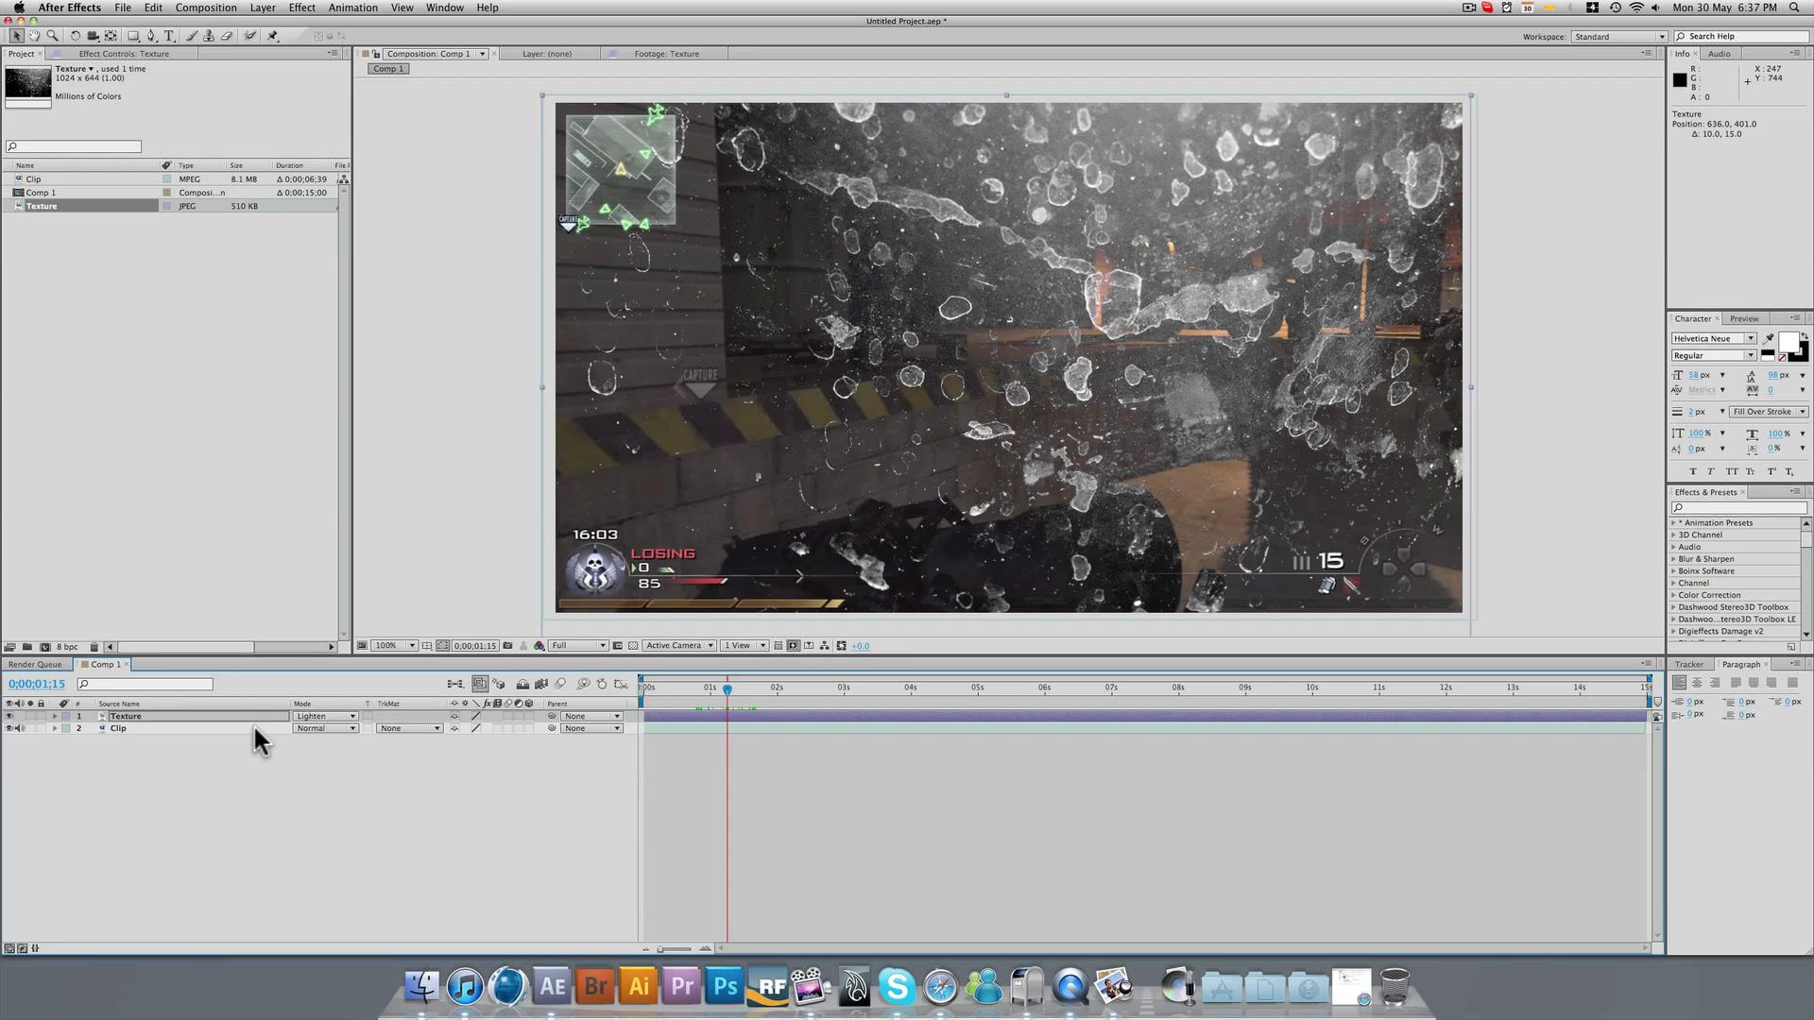
# Set the Texture layer's Opacity to 25%.
pyautogui.click(178, 715)
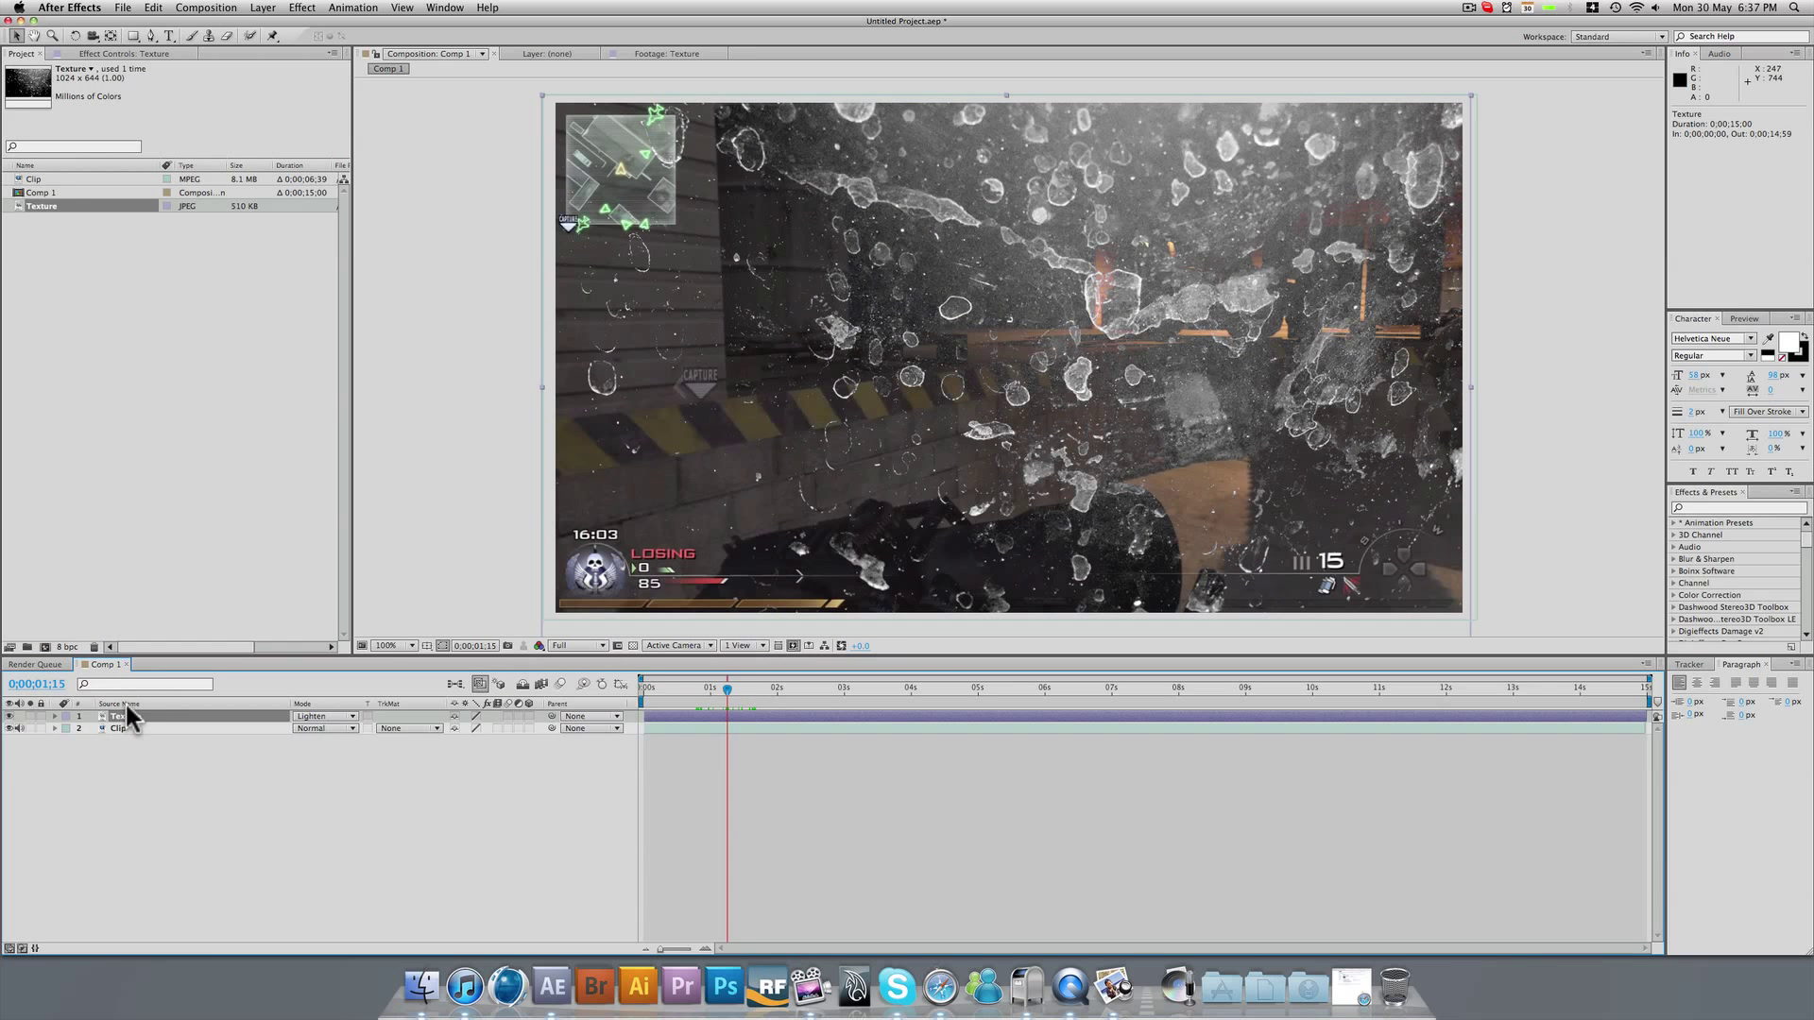
pyautogui.press('t')
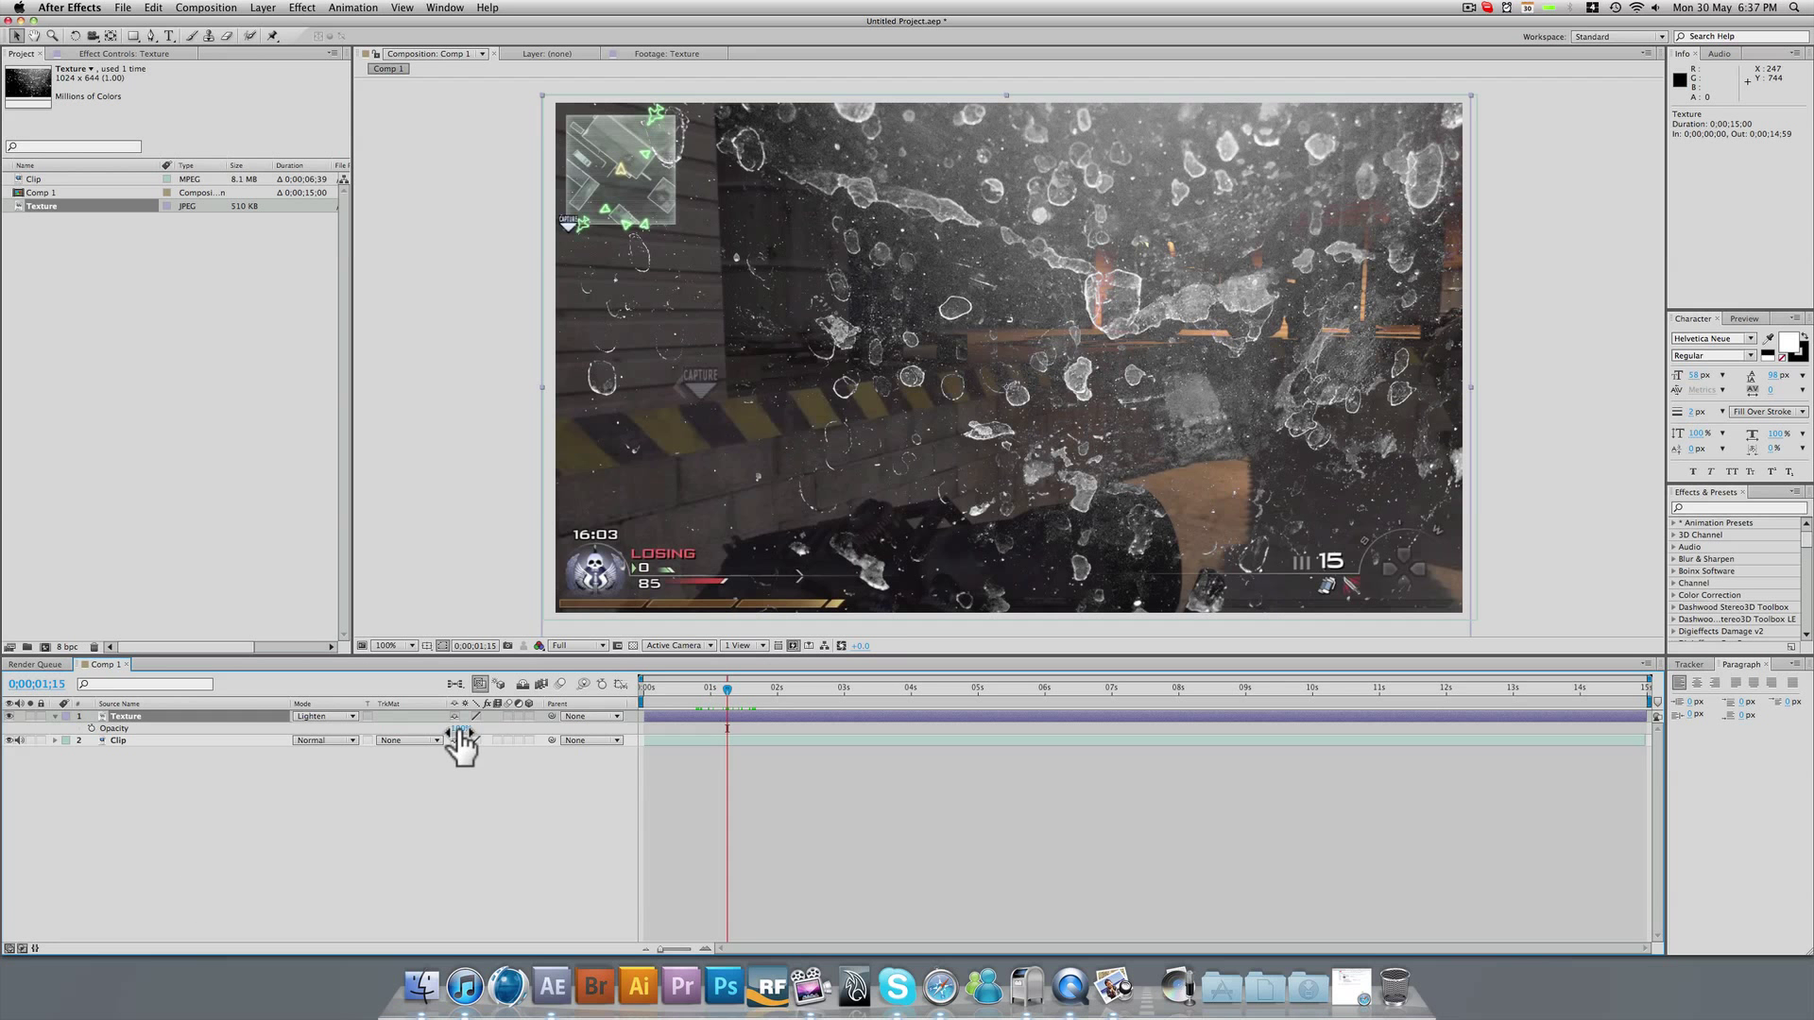
pyautogui.moveTo(459, 729); pyautogui.dragTo(406, 729)
pyautogui.click(460, 728)
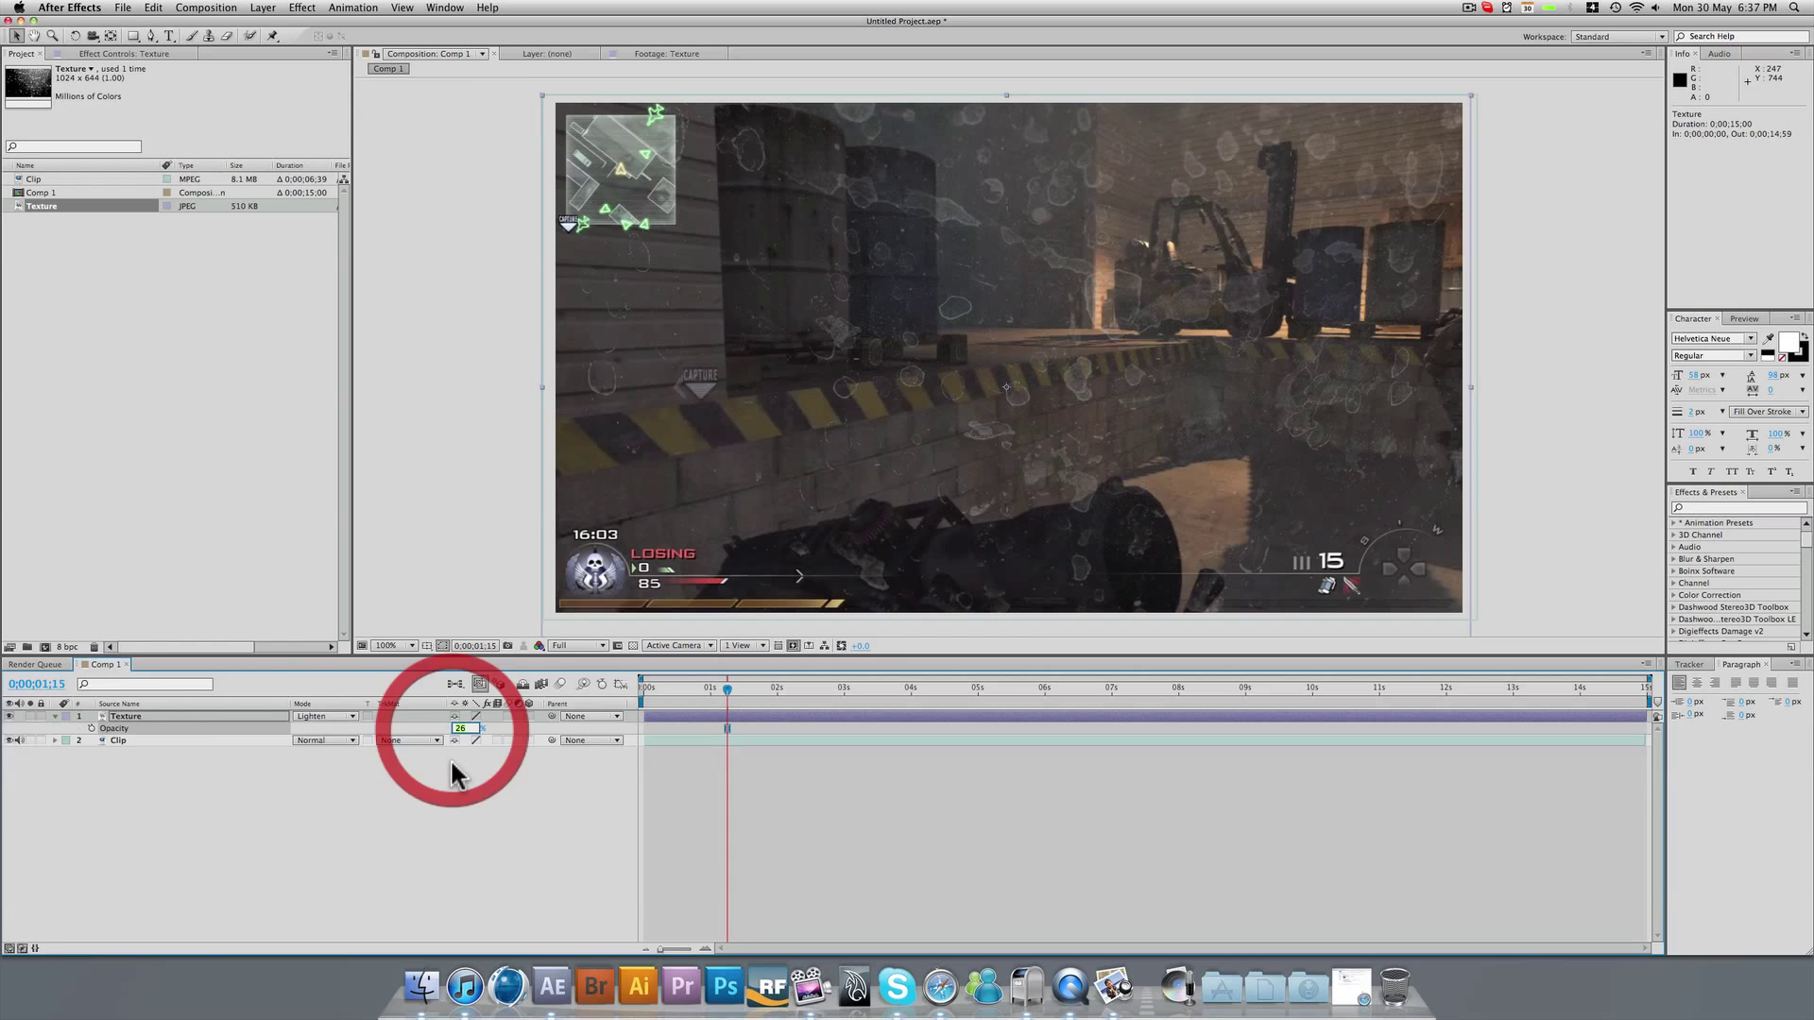
pyautogui.write('256')
pyautogui.press('Return')
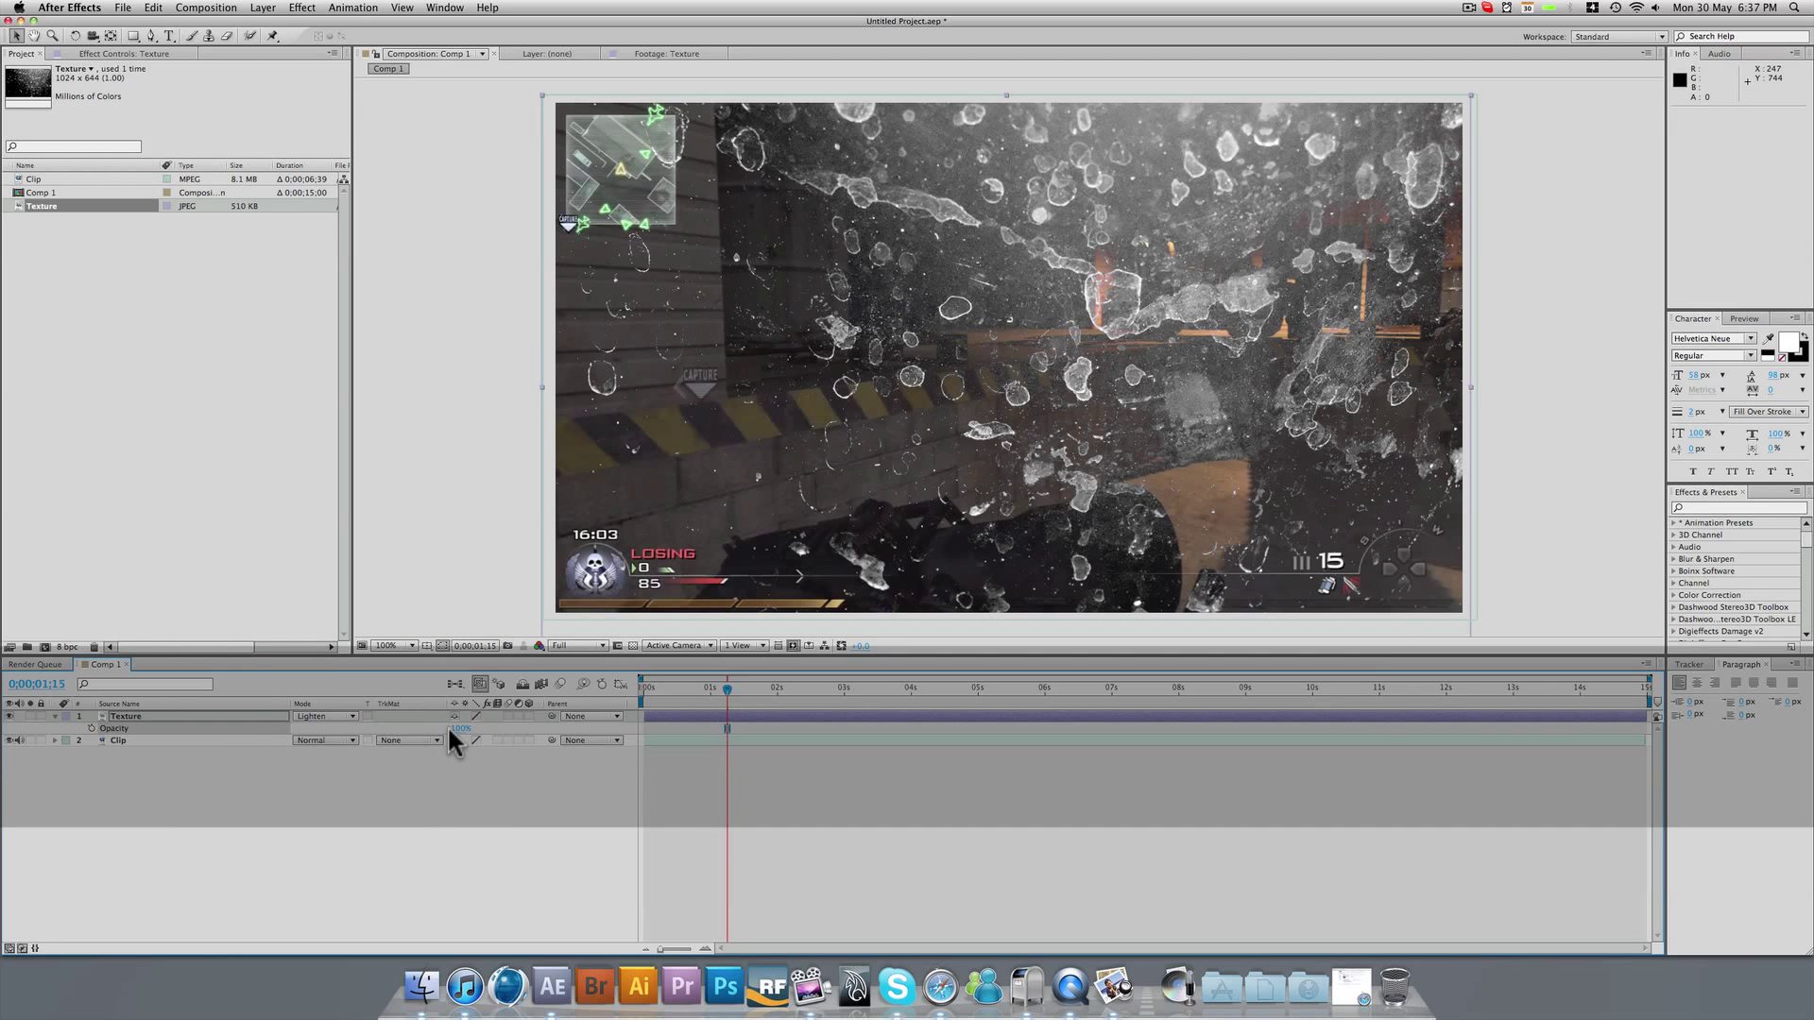
pyautogui.click(457, 728)
pyautogui.write('25')
pyautogui.press('Return')
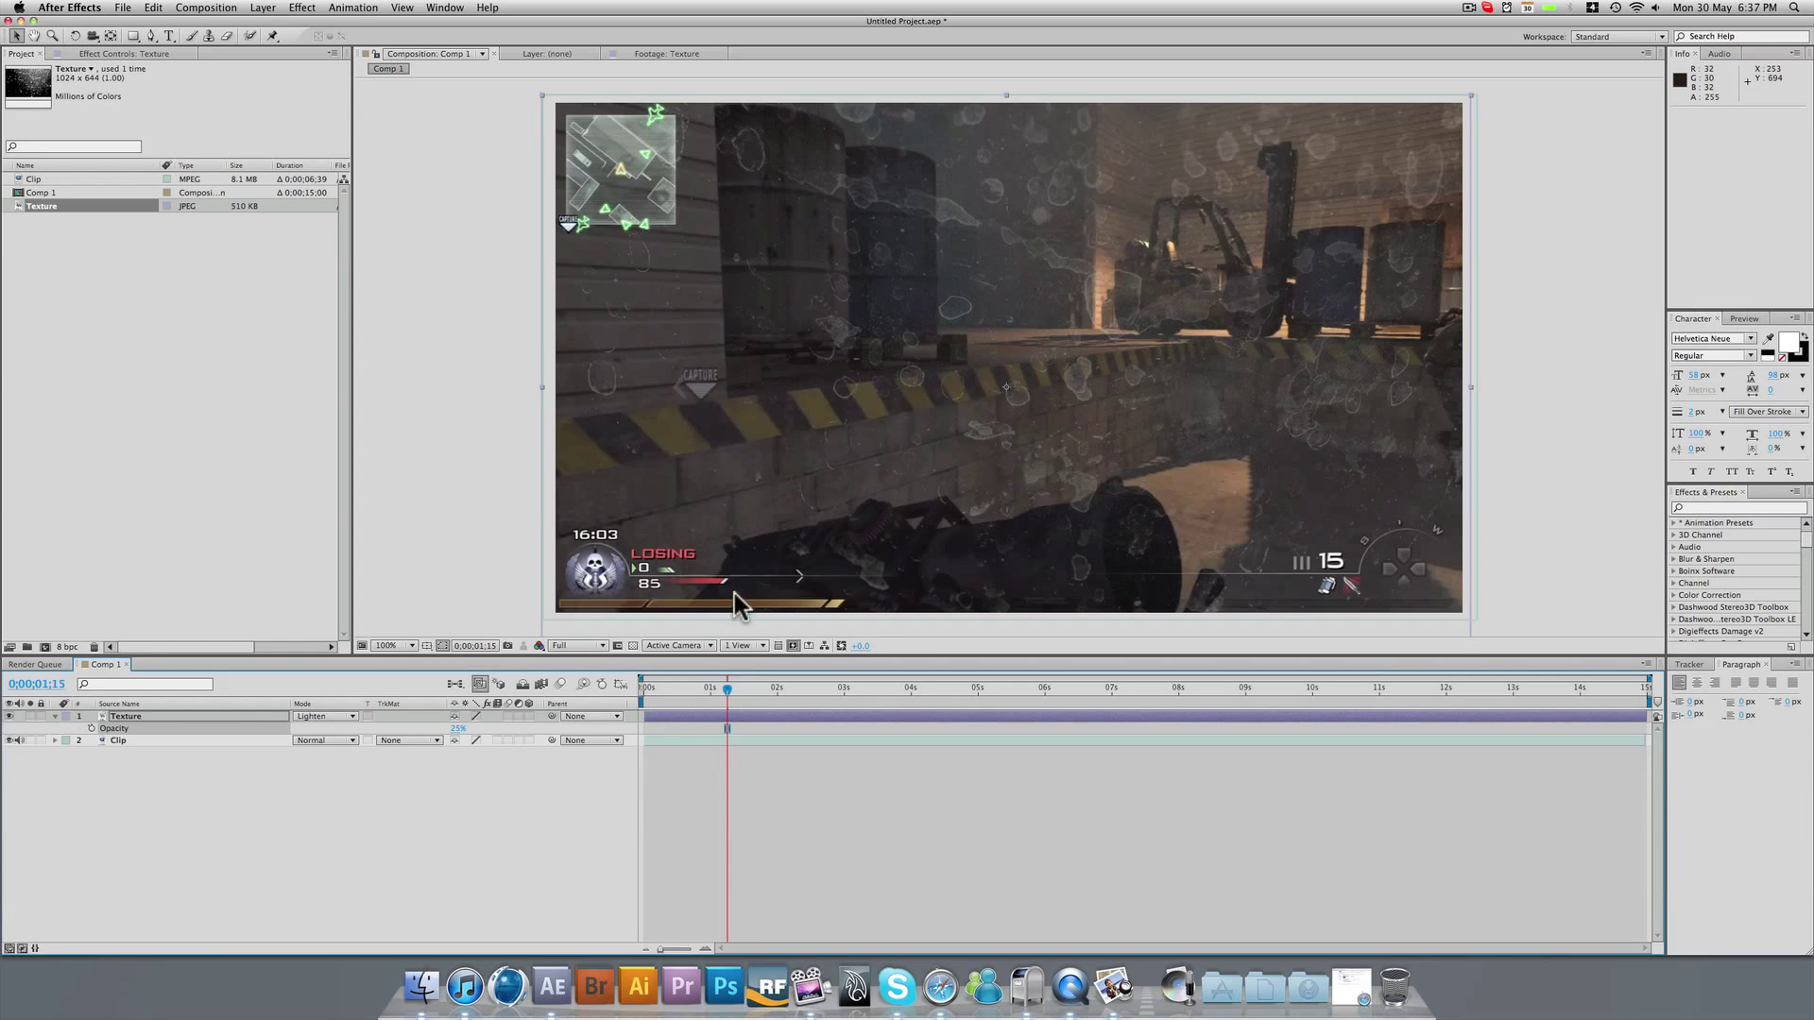
# Preview and scrub through the clip to review the faint dust overlay.
pyautogui.moveTo(727, 688)
pyautogui.mouseDown()
pyautogui.moveTo(772, 689)
pyautogui.moveTo(757, 689)
pyautogui.mouseUp()
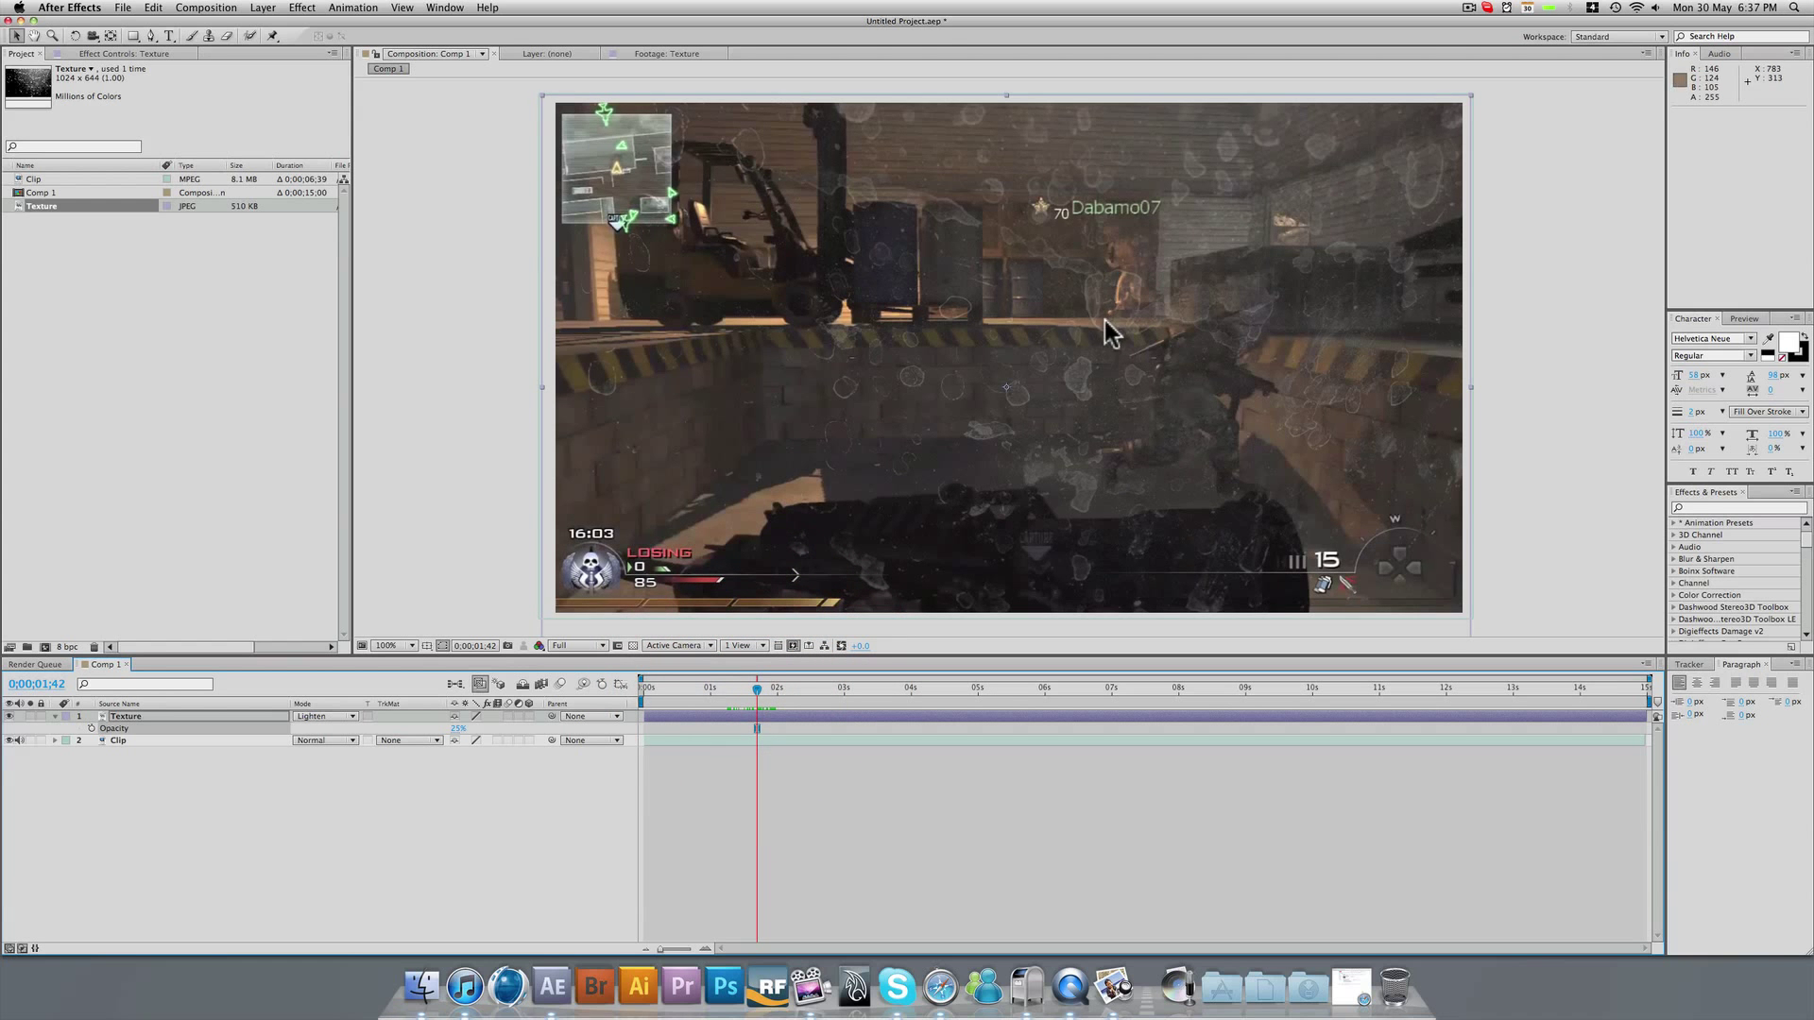
pyautogui.press('space')
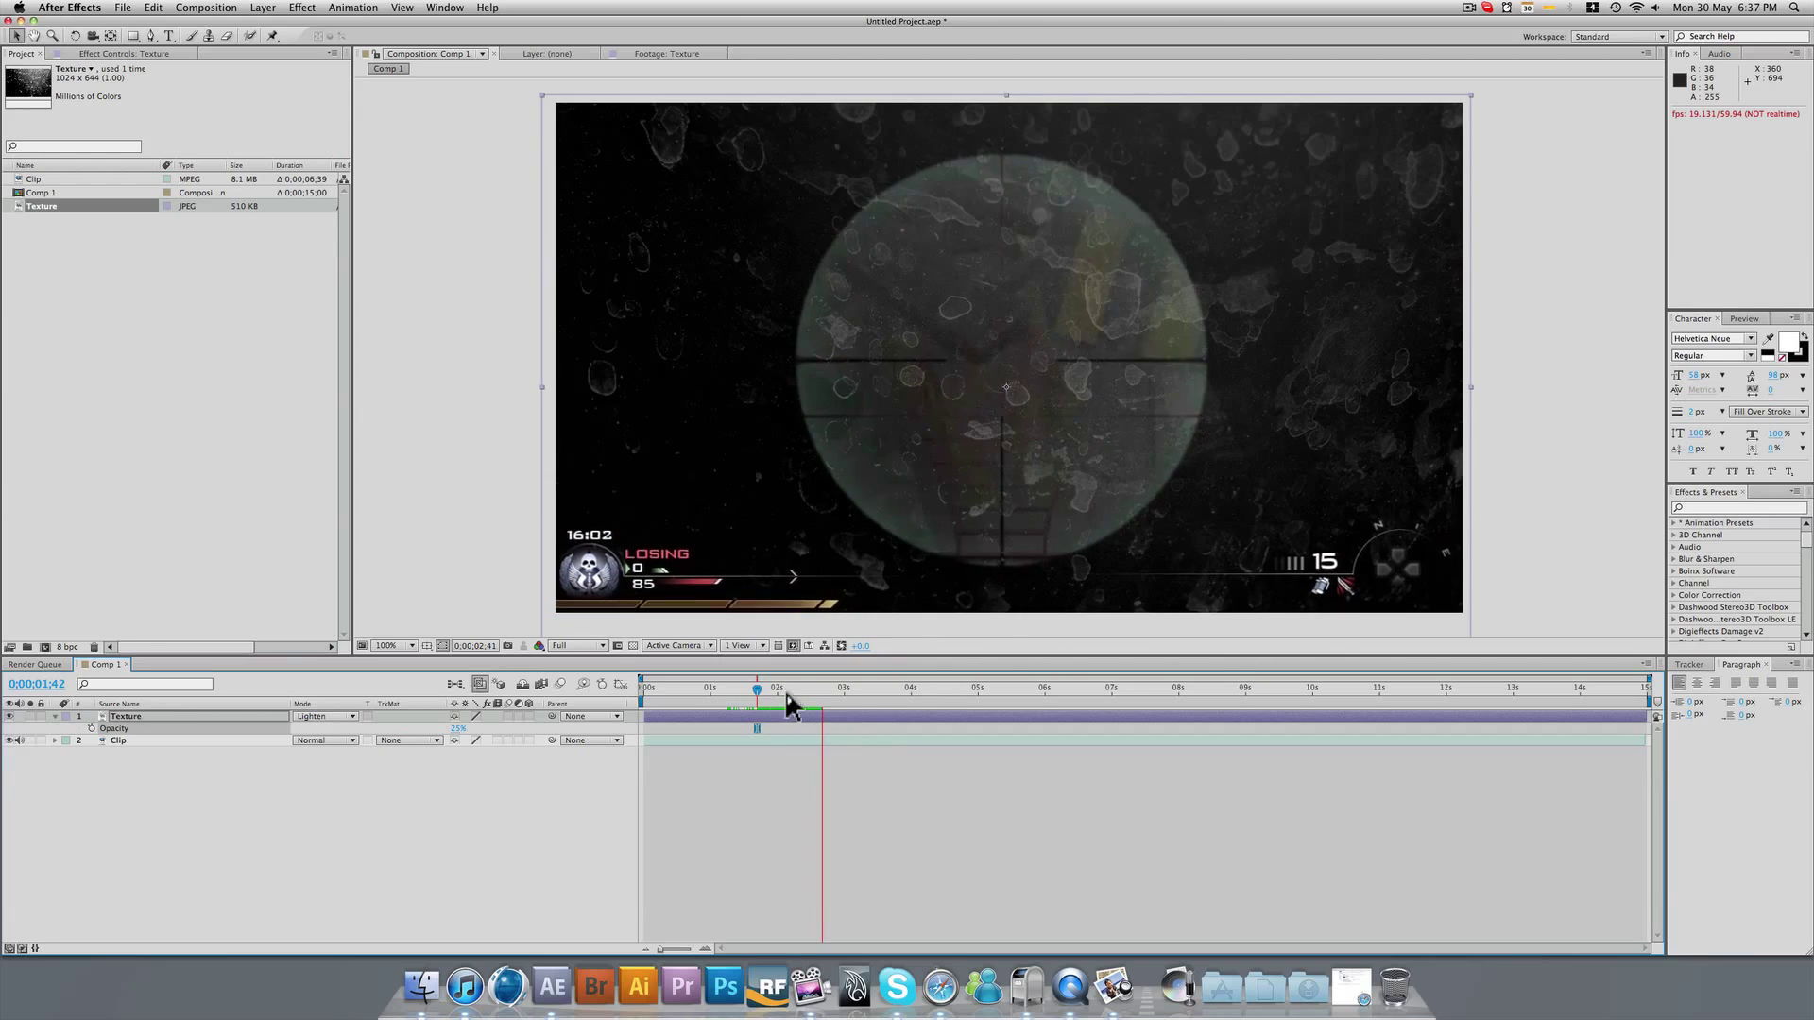
pyautogui.click(761, 687)
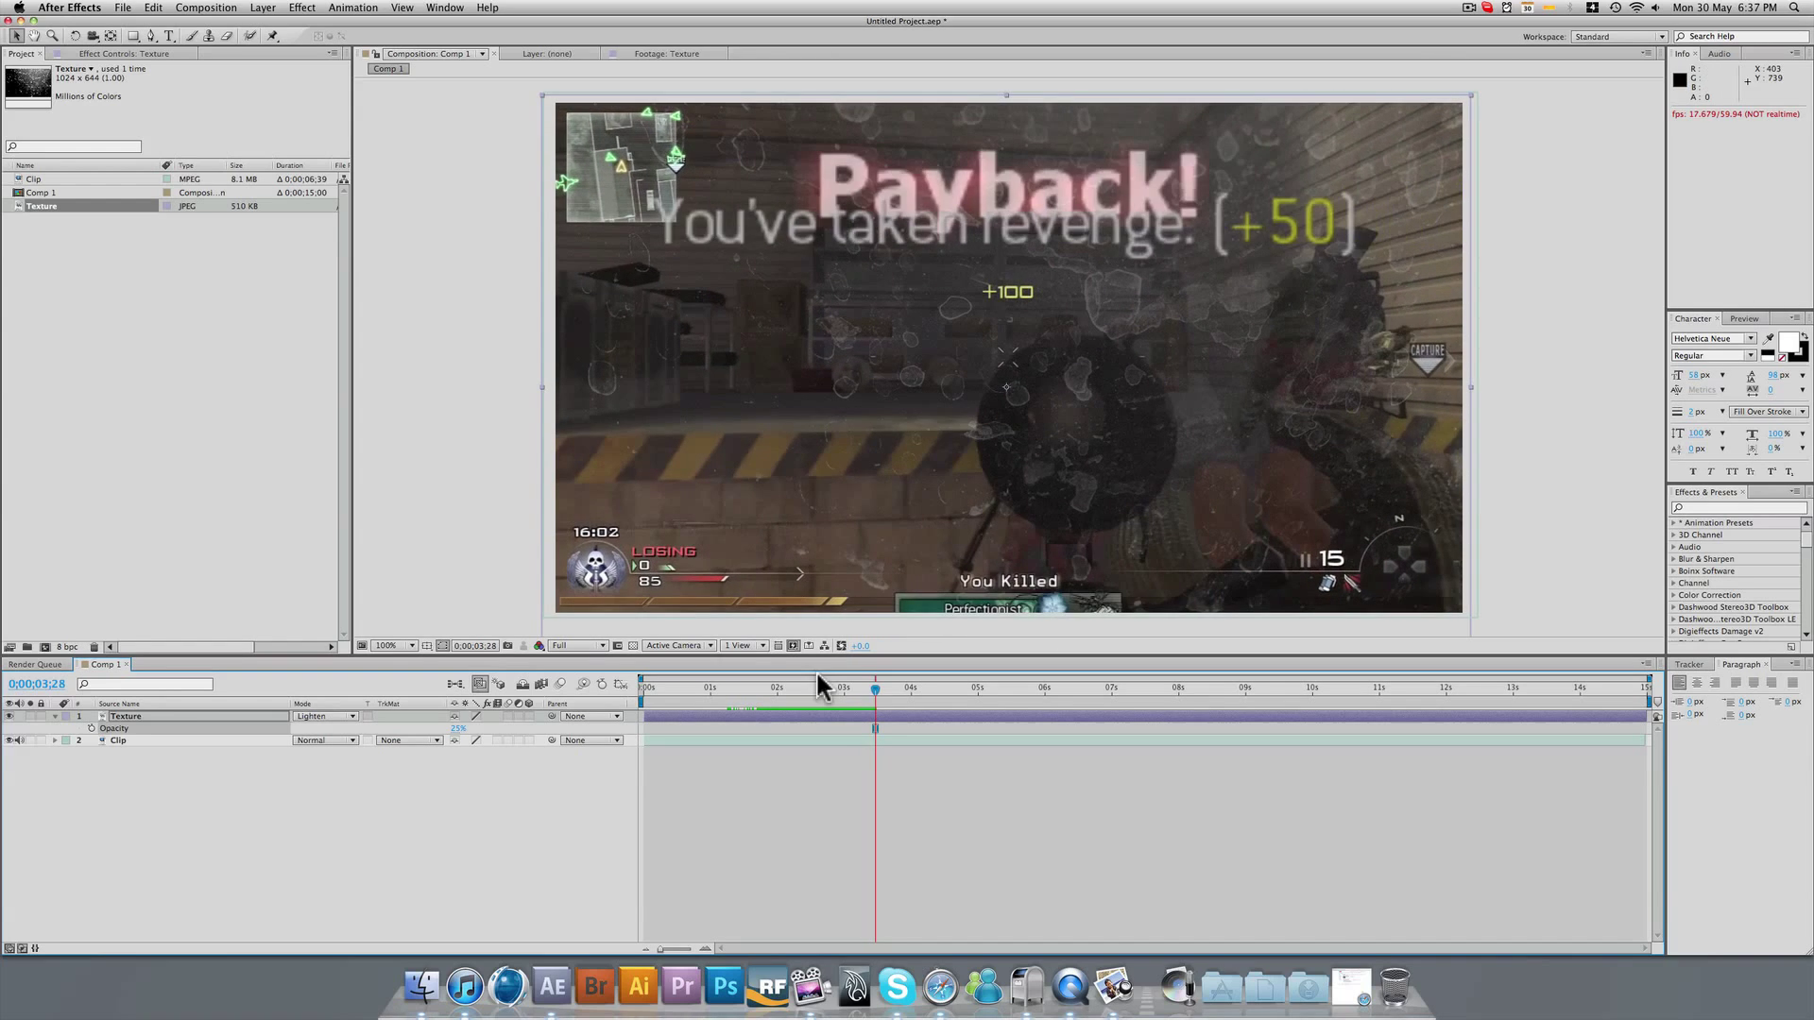
pyautogui.click(797, 693)
pyautogui.moveTo(796, 692)
pyautogui.mouseDown()
pyautogui.moveTo(834, 693)
pyautogui.moveTo(803, 693)
pyautogui.mouseUp()
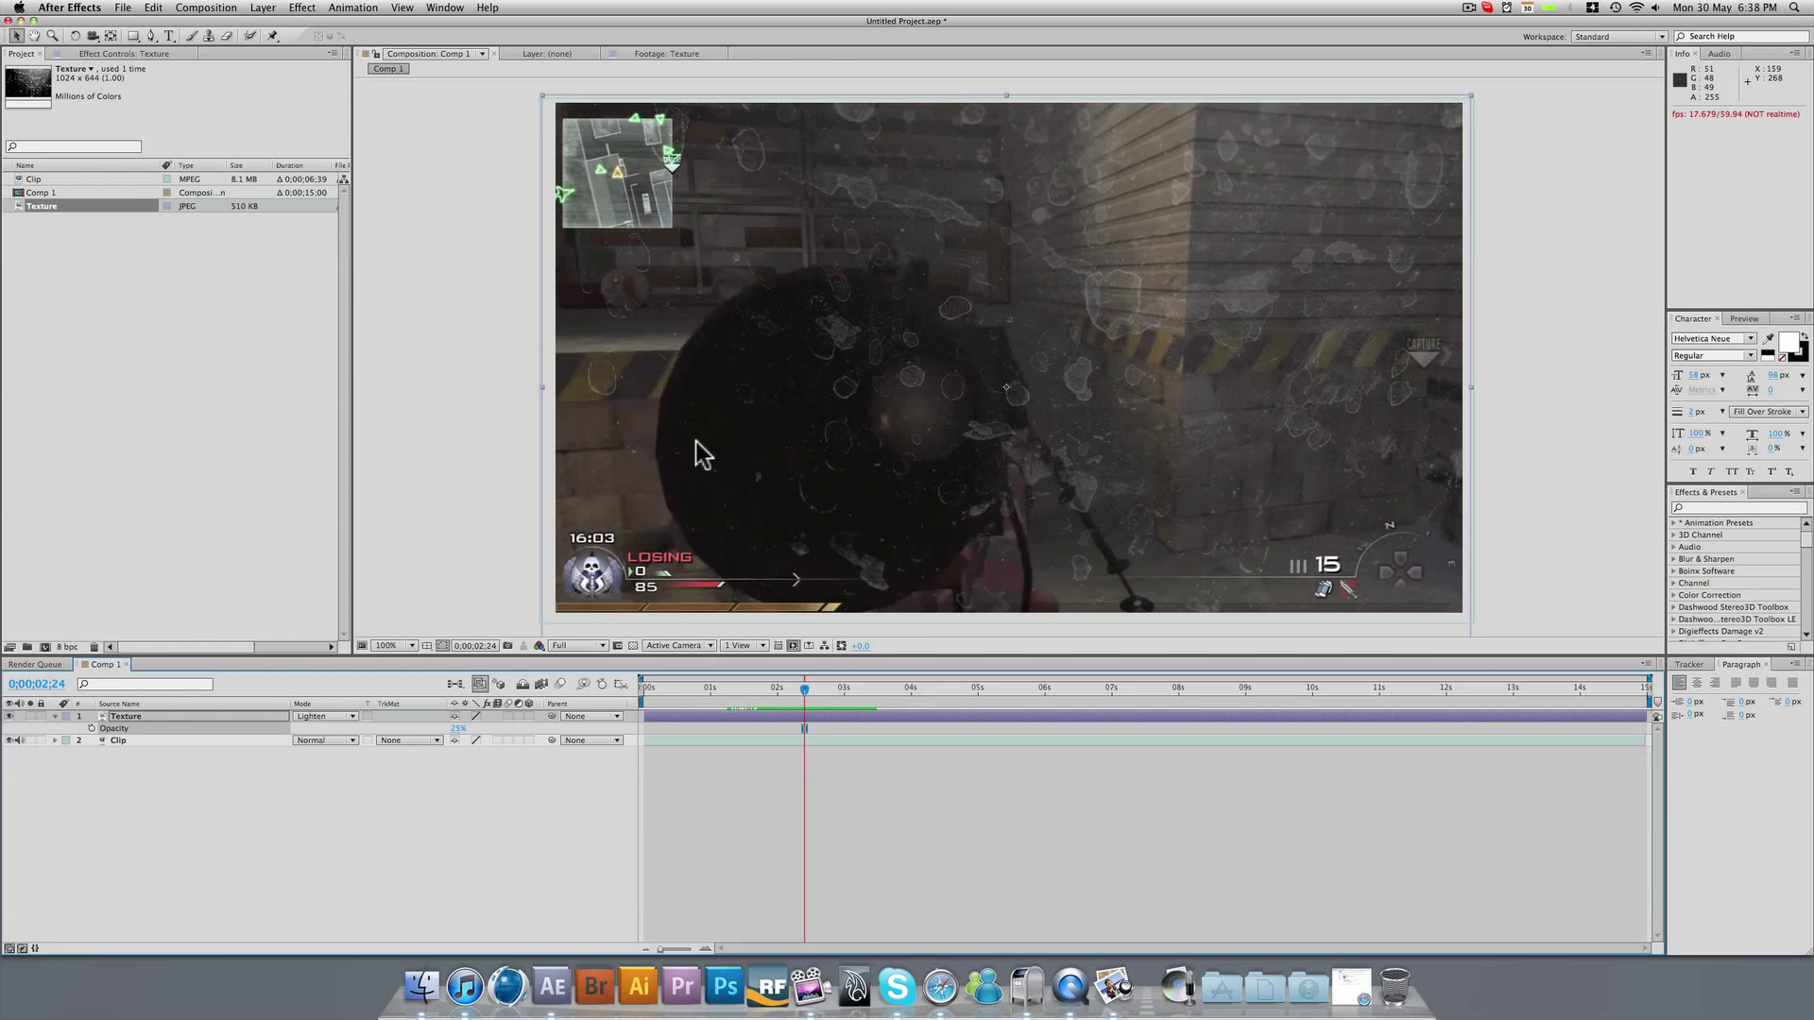
# Draw a closed 11-point Pen mask just inside the frame edges on the Texture layer.
pyautogui.click(151, 720)
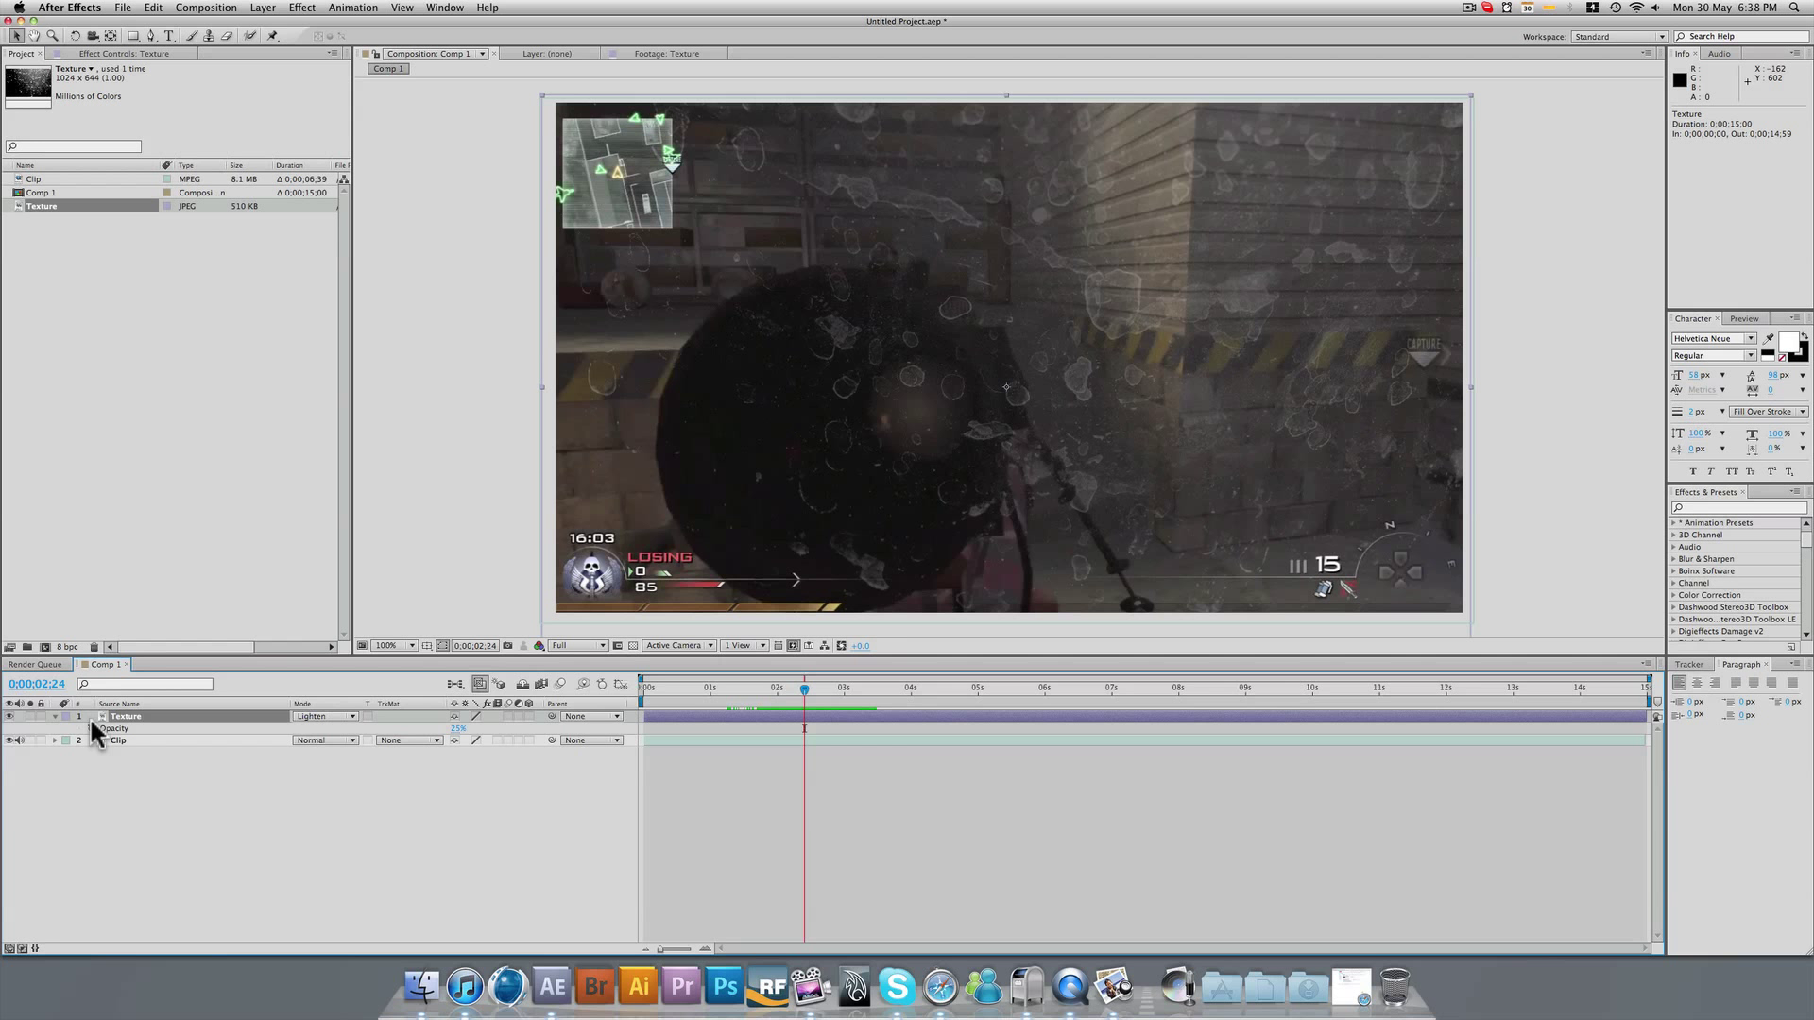
pyautogui.press('t')
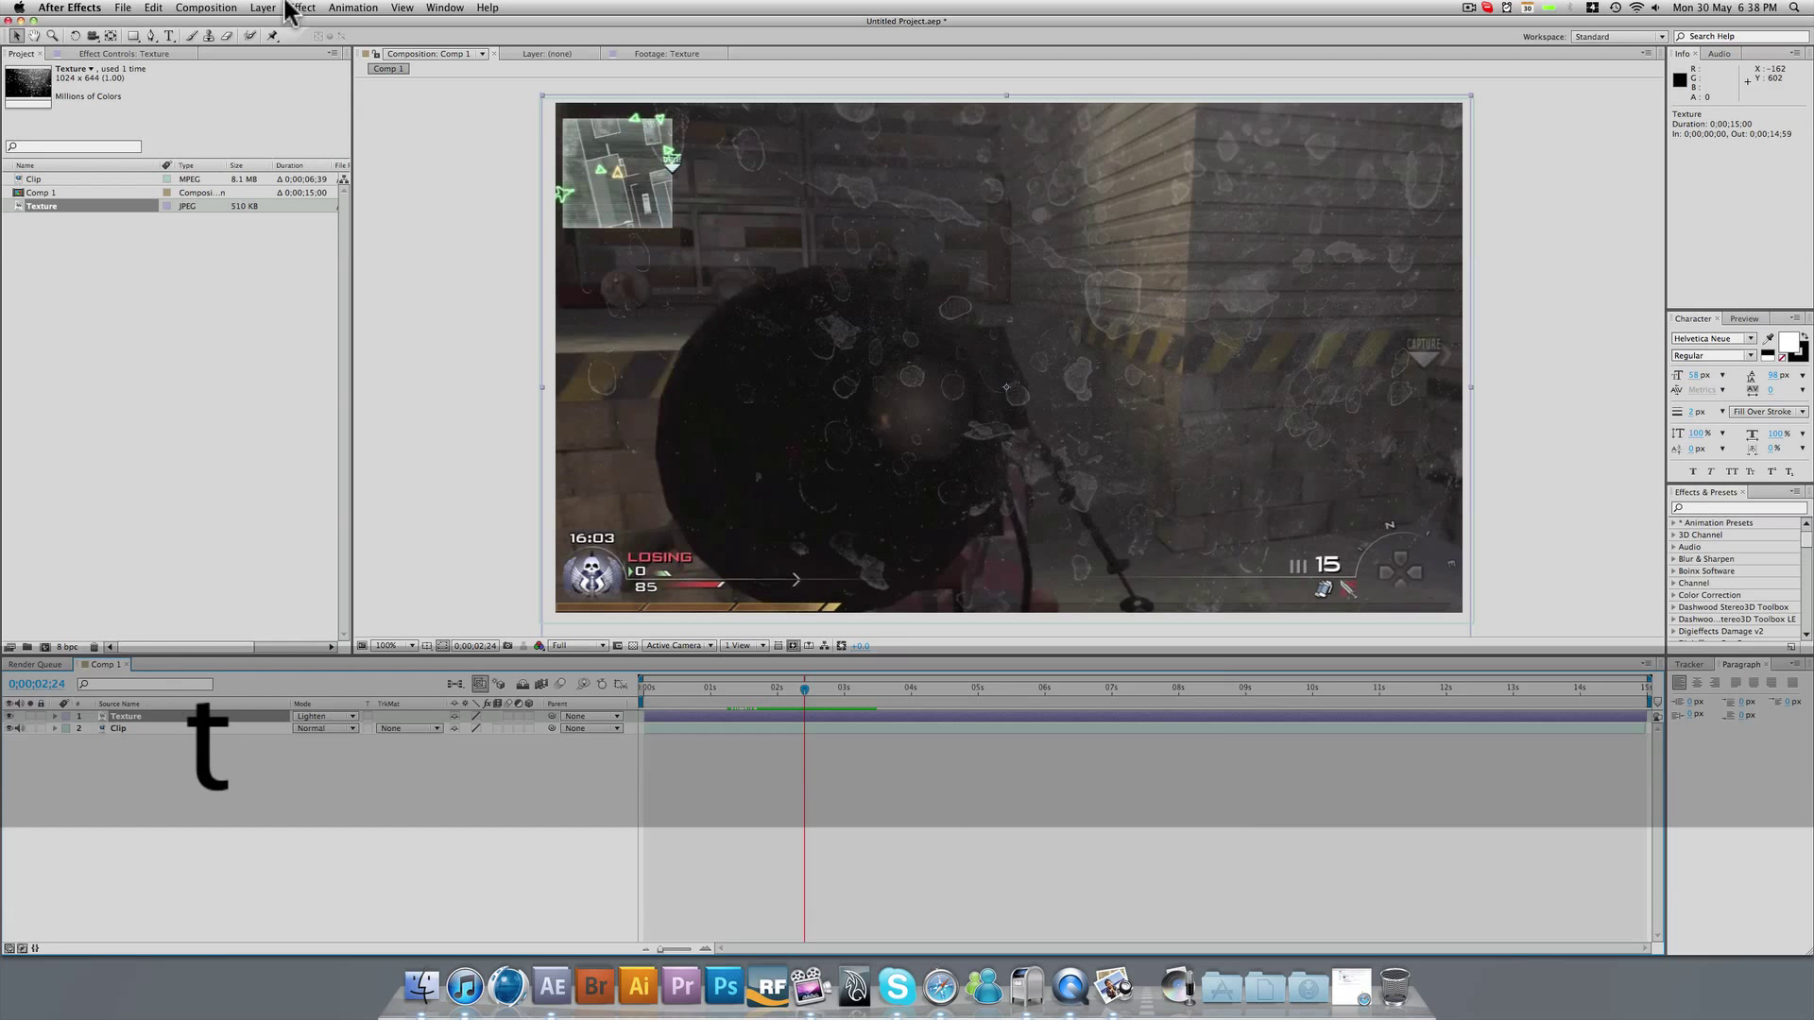
pyautogui.click(151, 35)
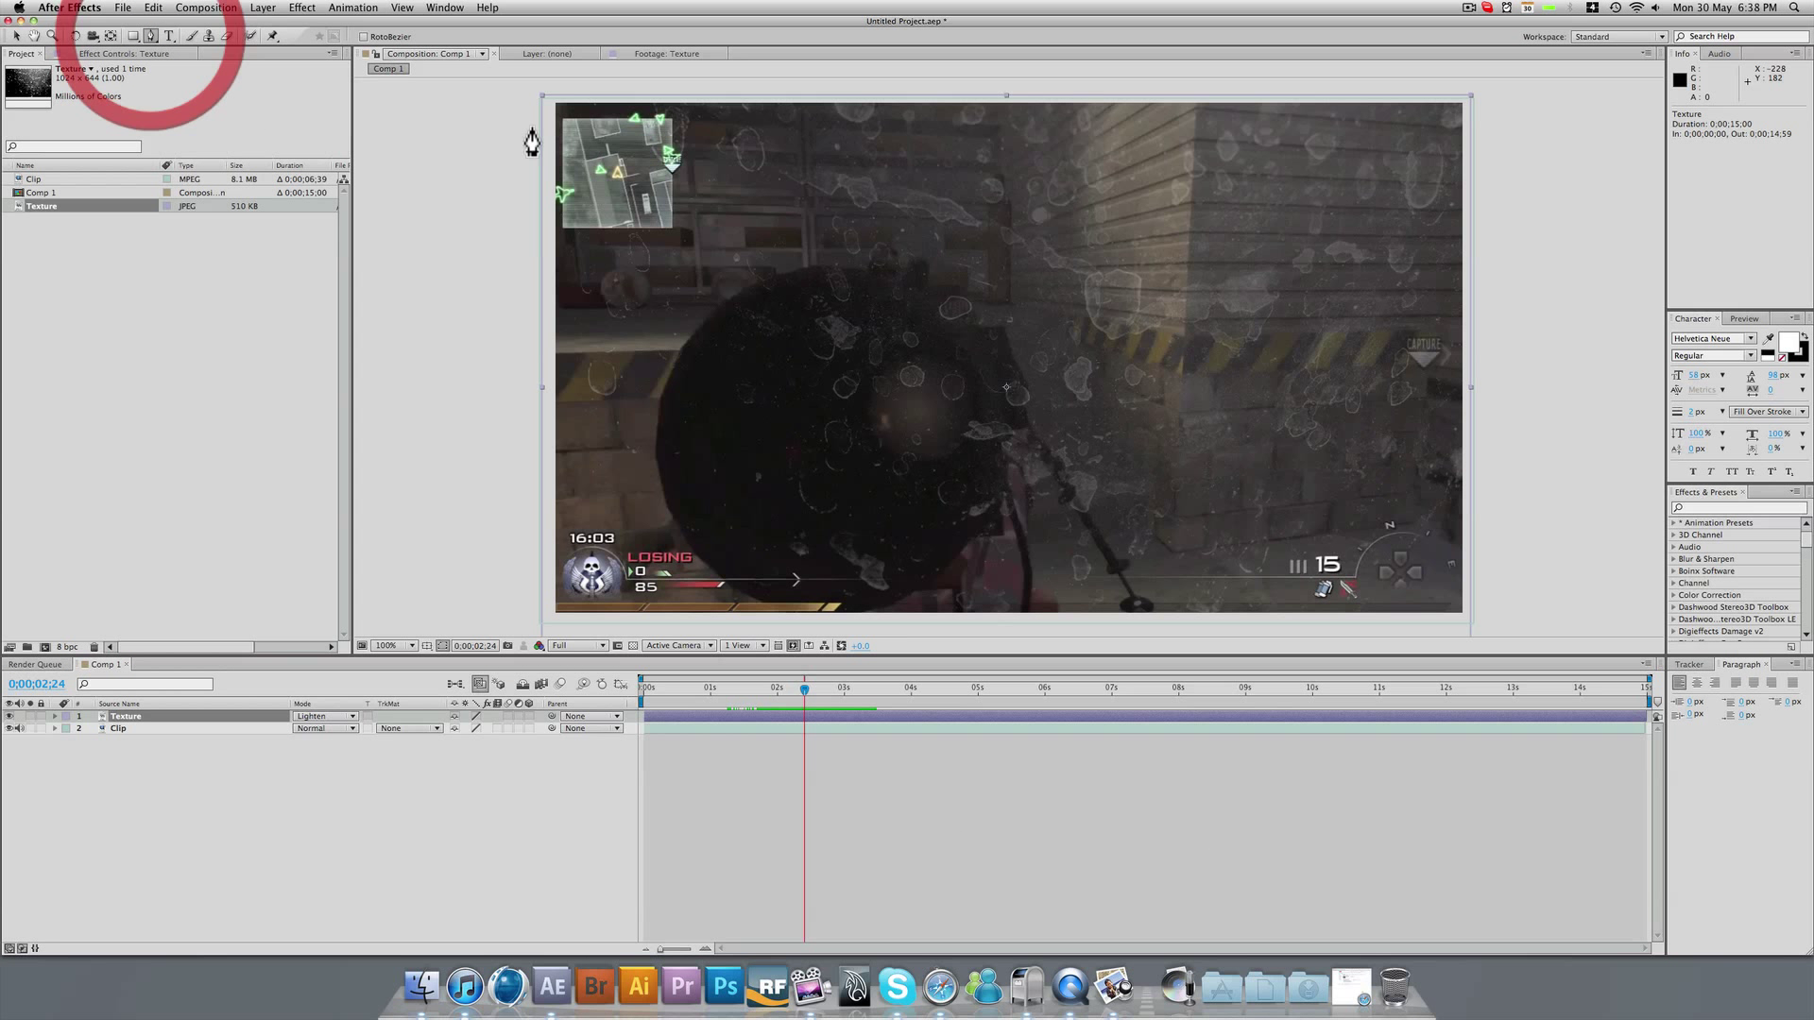
pyautogui.click(672, 117)
pyautogui.click(594, 361)
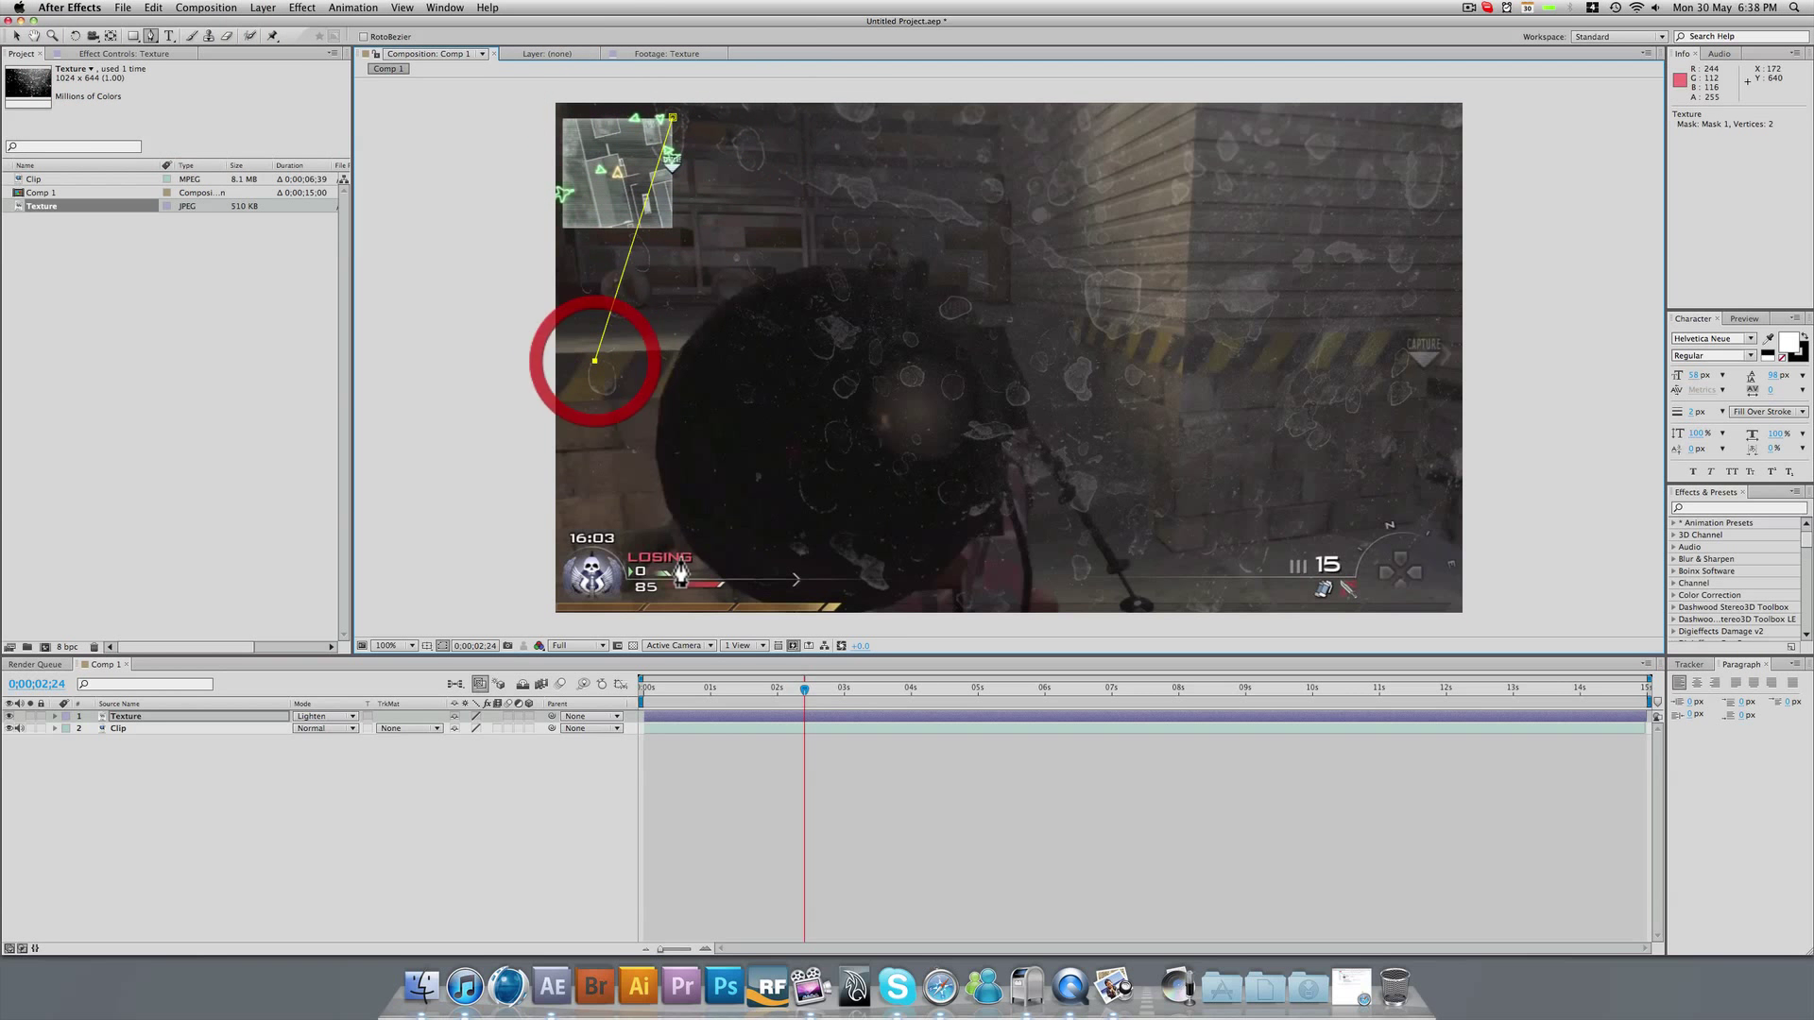
pyautogui.click(639, 587)
pyautogui.click(1019, 591)
pyautogui.click(1312, 572)
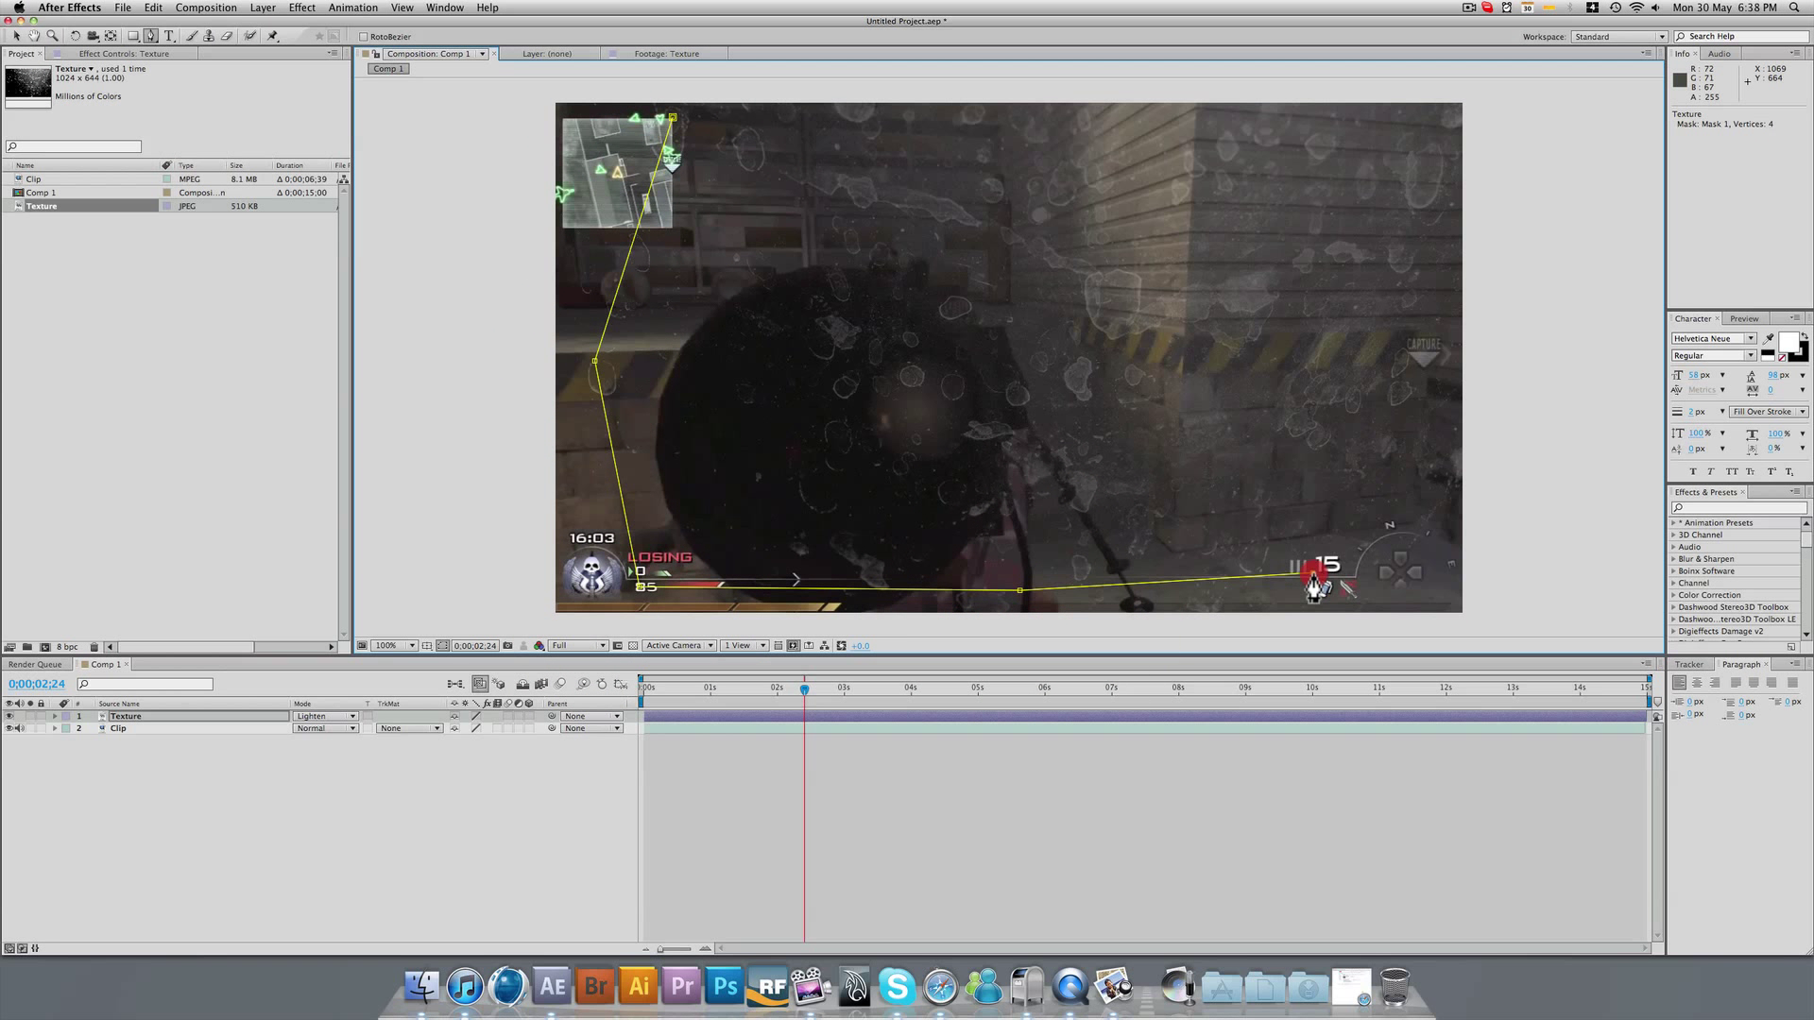
pyautogui.click(1410, 498)
pyautogui.click(1442, 349)
pyautogui.click(1433, 213)
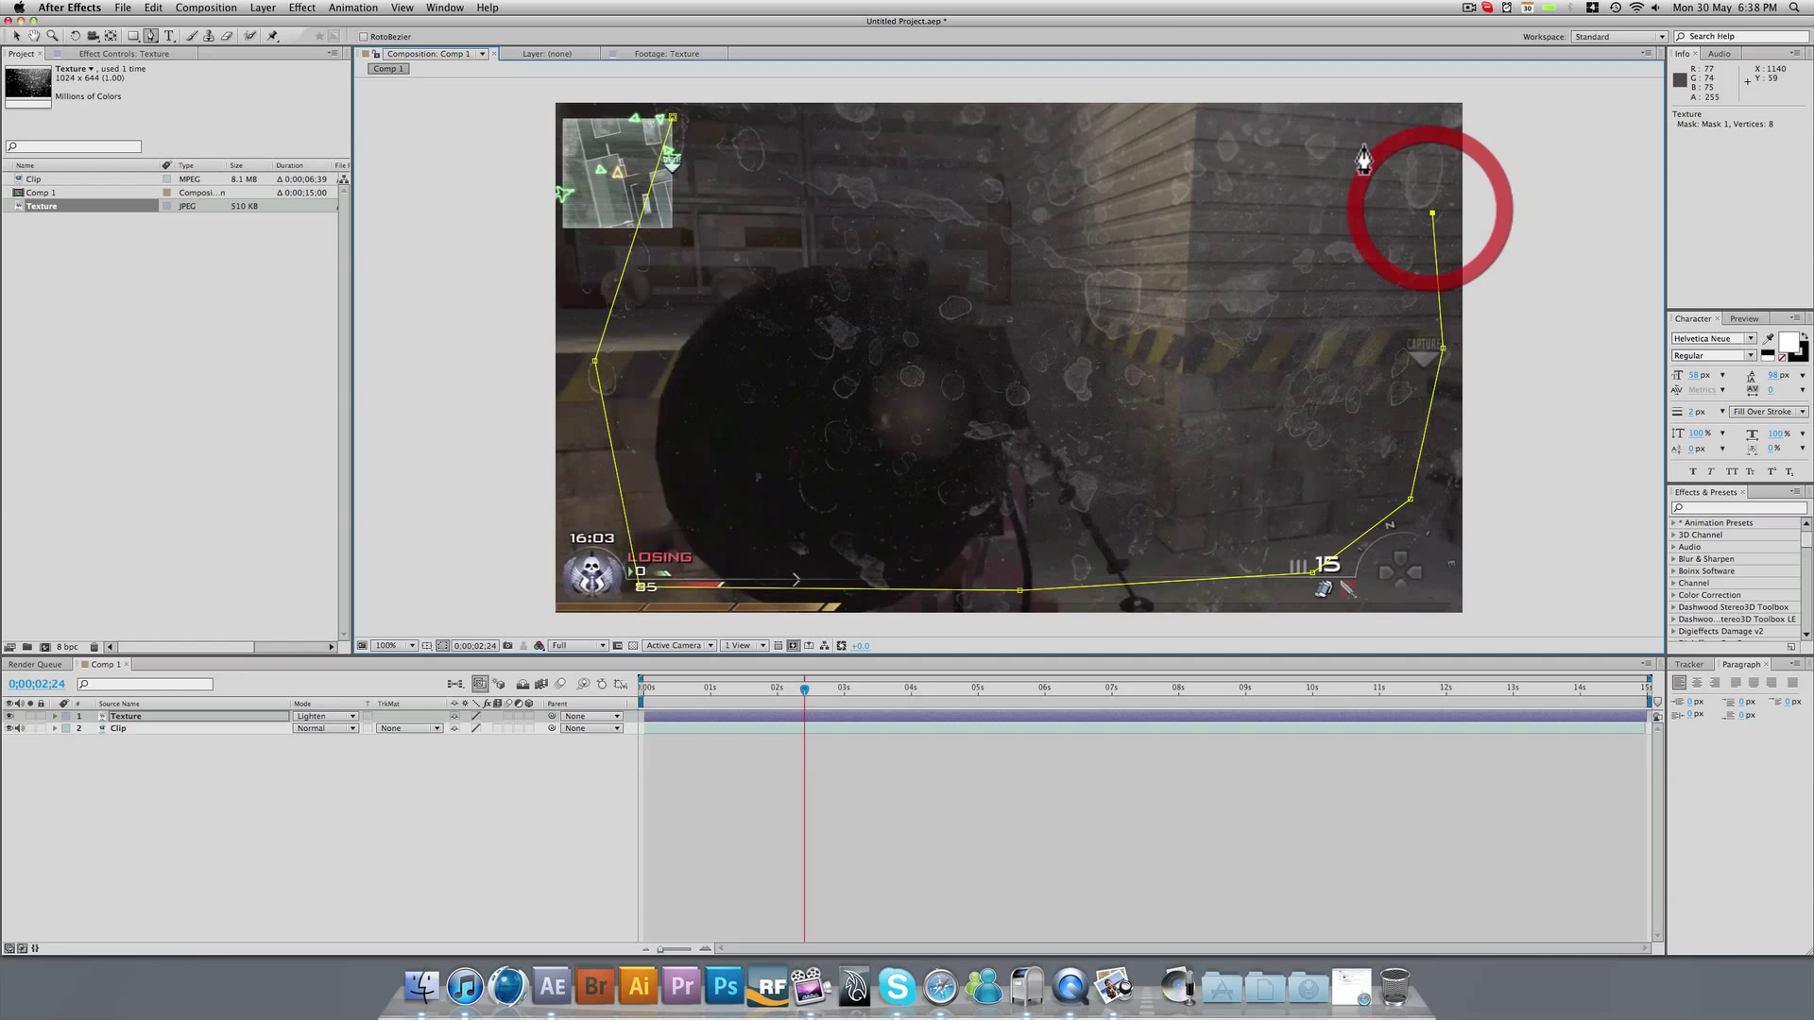
pyautogui.click(1359, 140)
pyautogui.click(1114, 128)
pyautogui.click(787, 116)
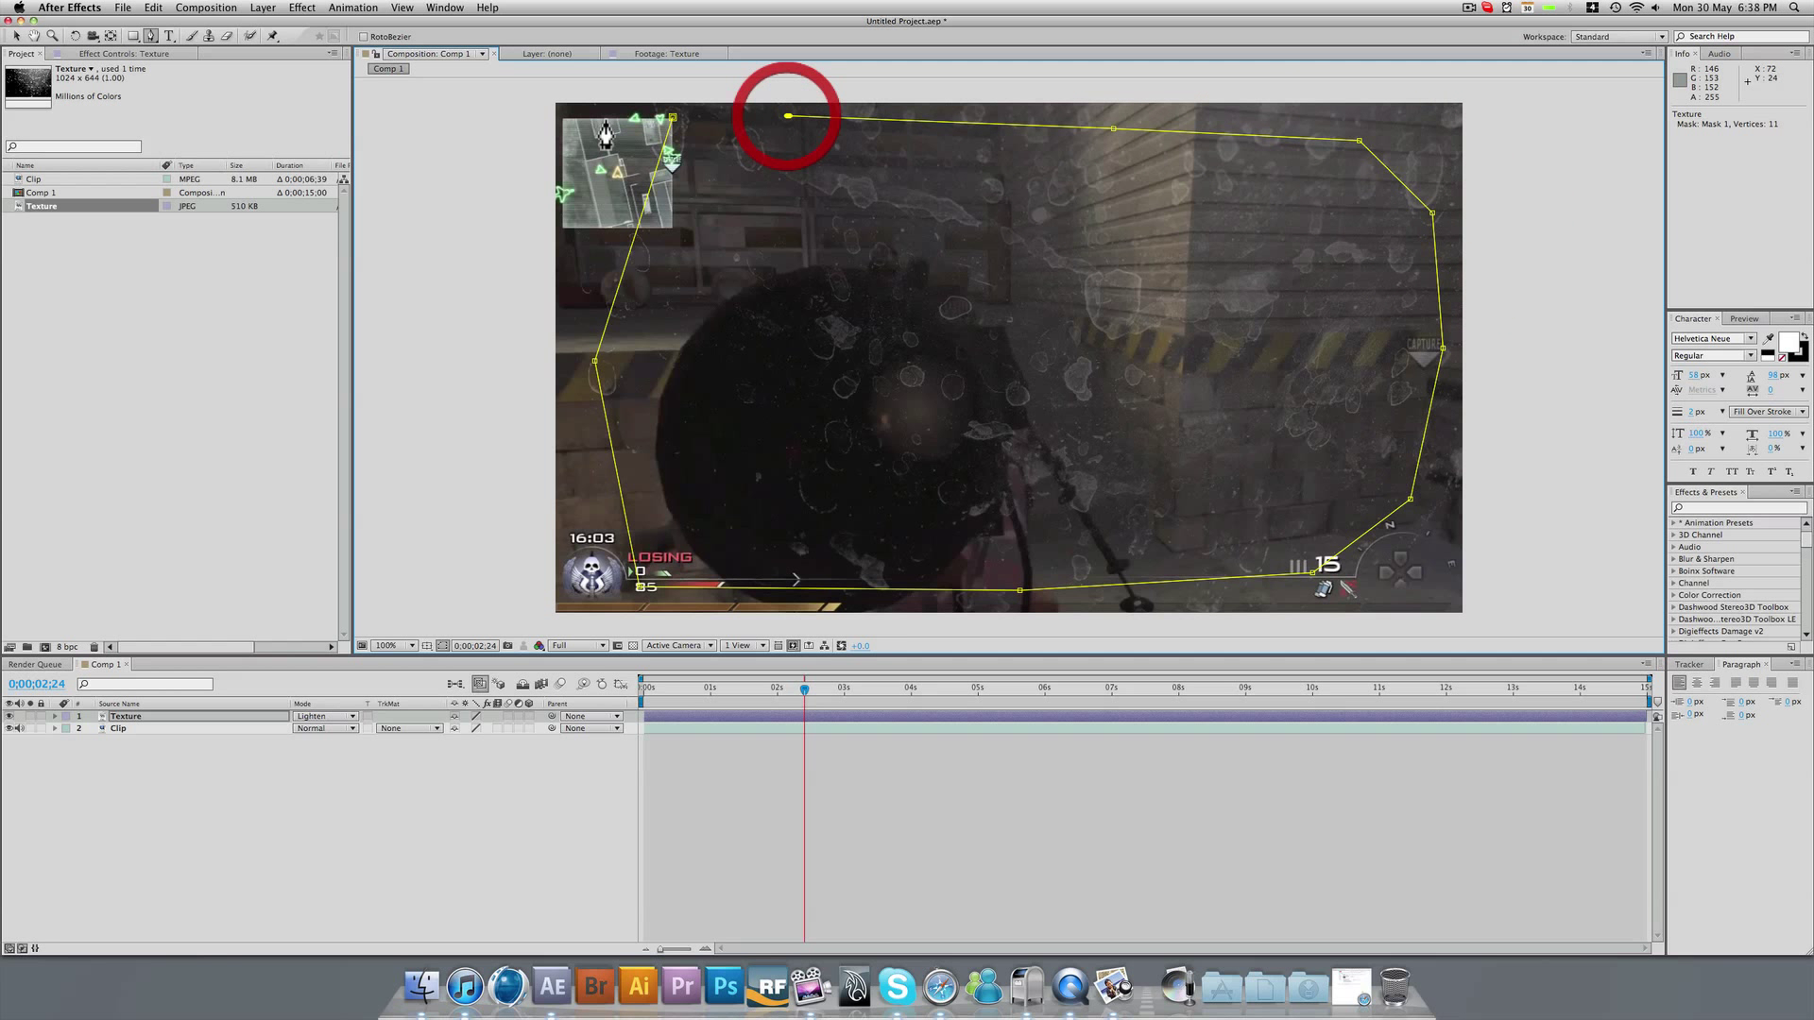
pyautogui.click(672, 118)
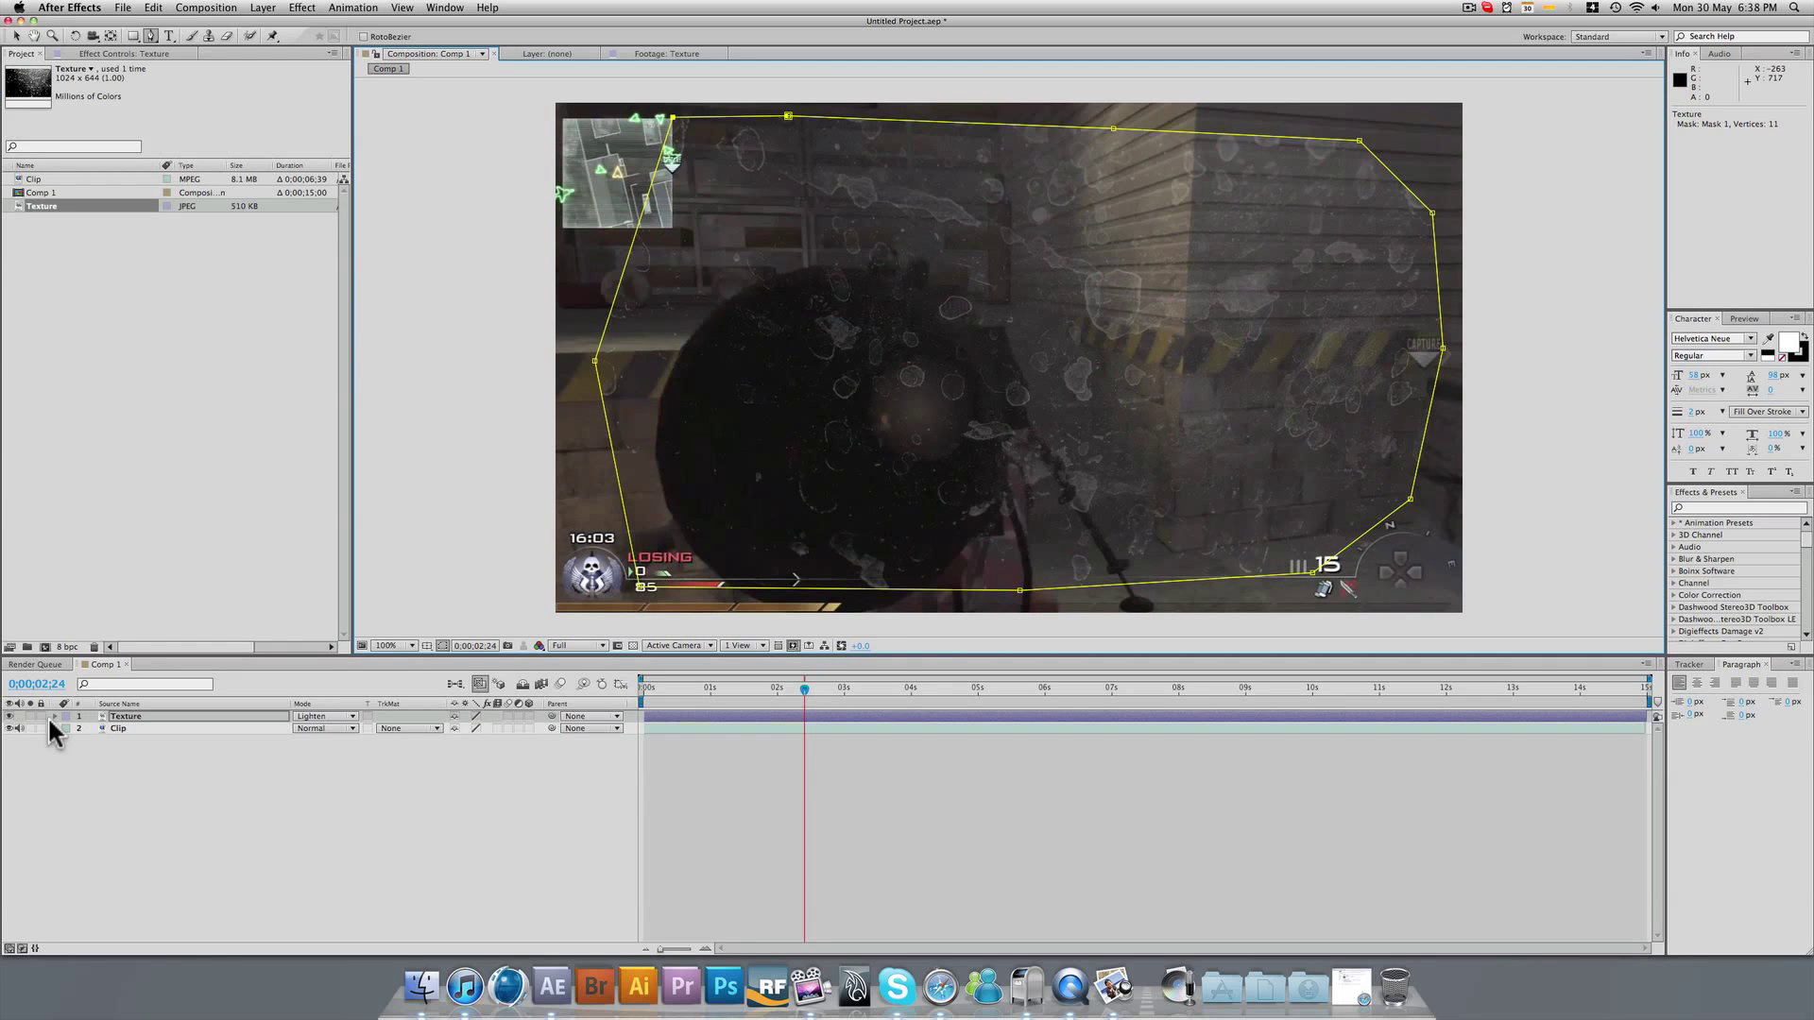
# Set Mask 1's Mask Feather on the Texture layer to 44 pixels.
pyautogui.click(55, 716)
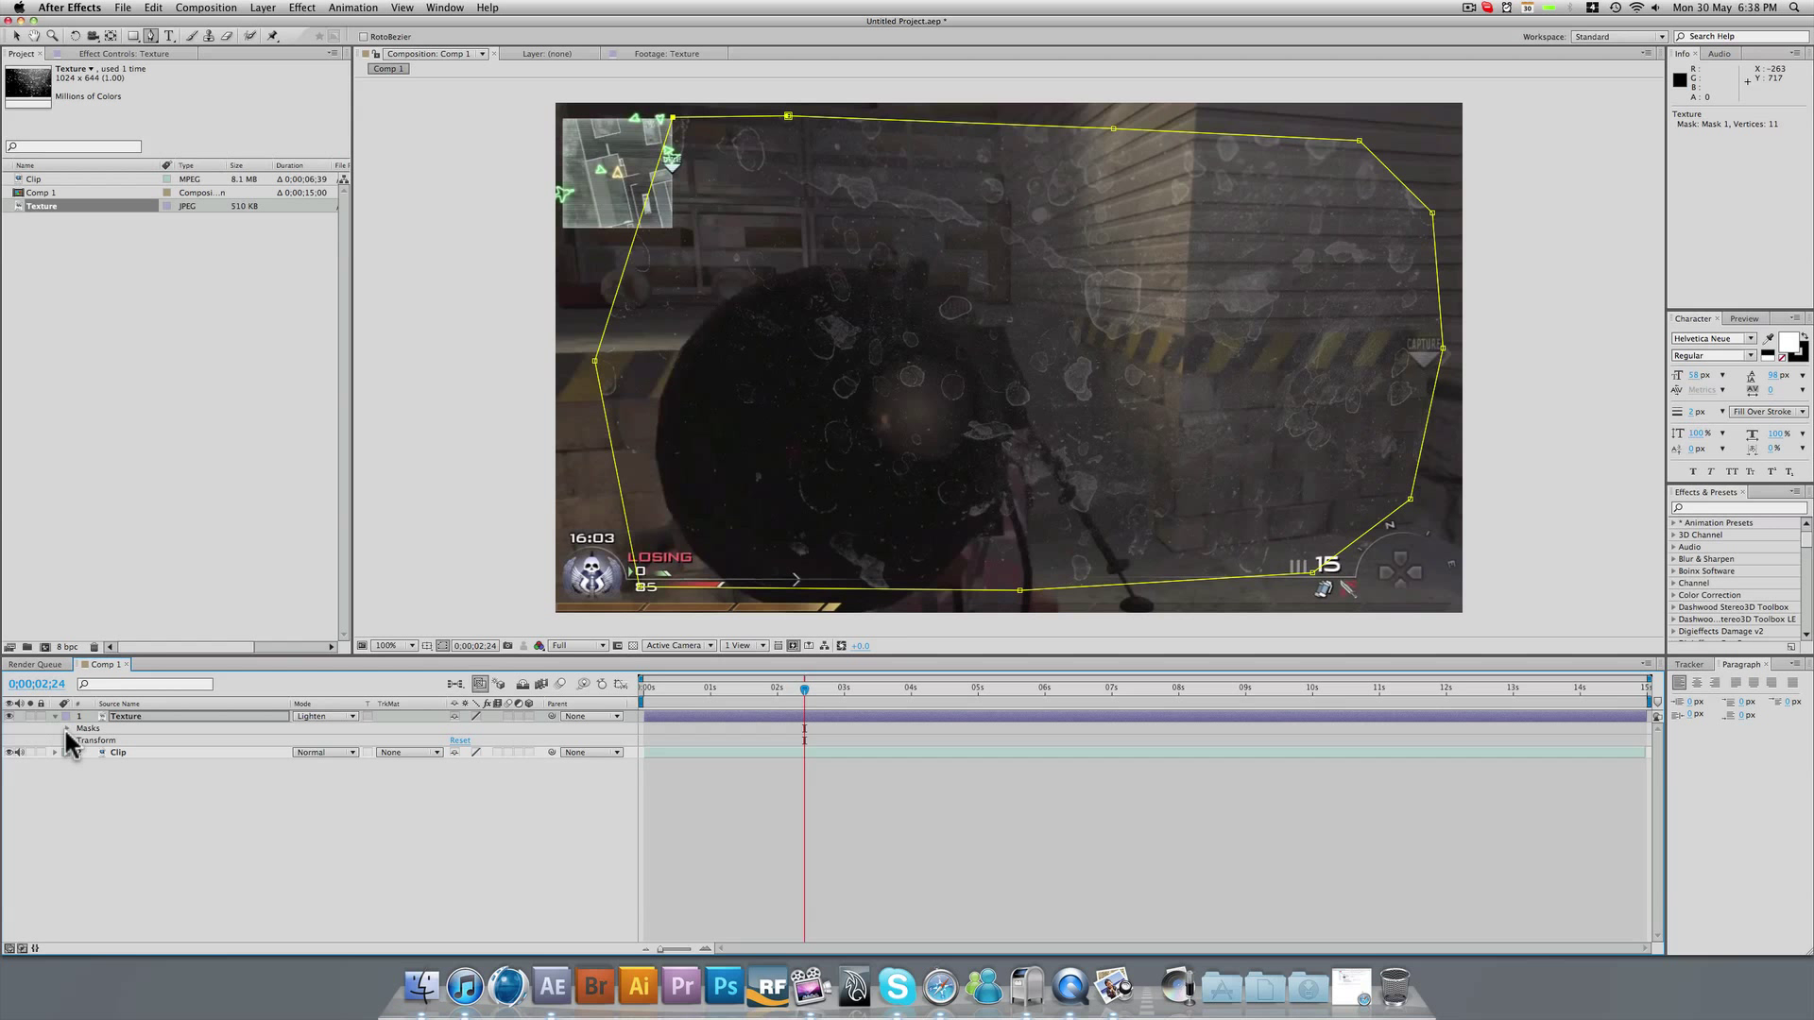
pyautogui.click(66, 728)
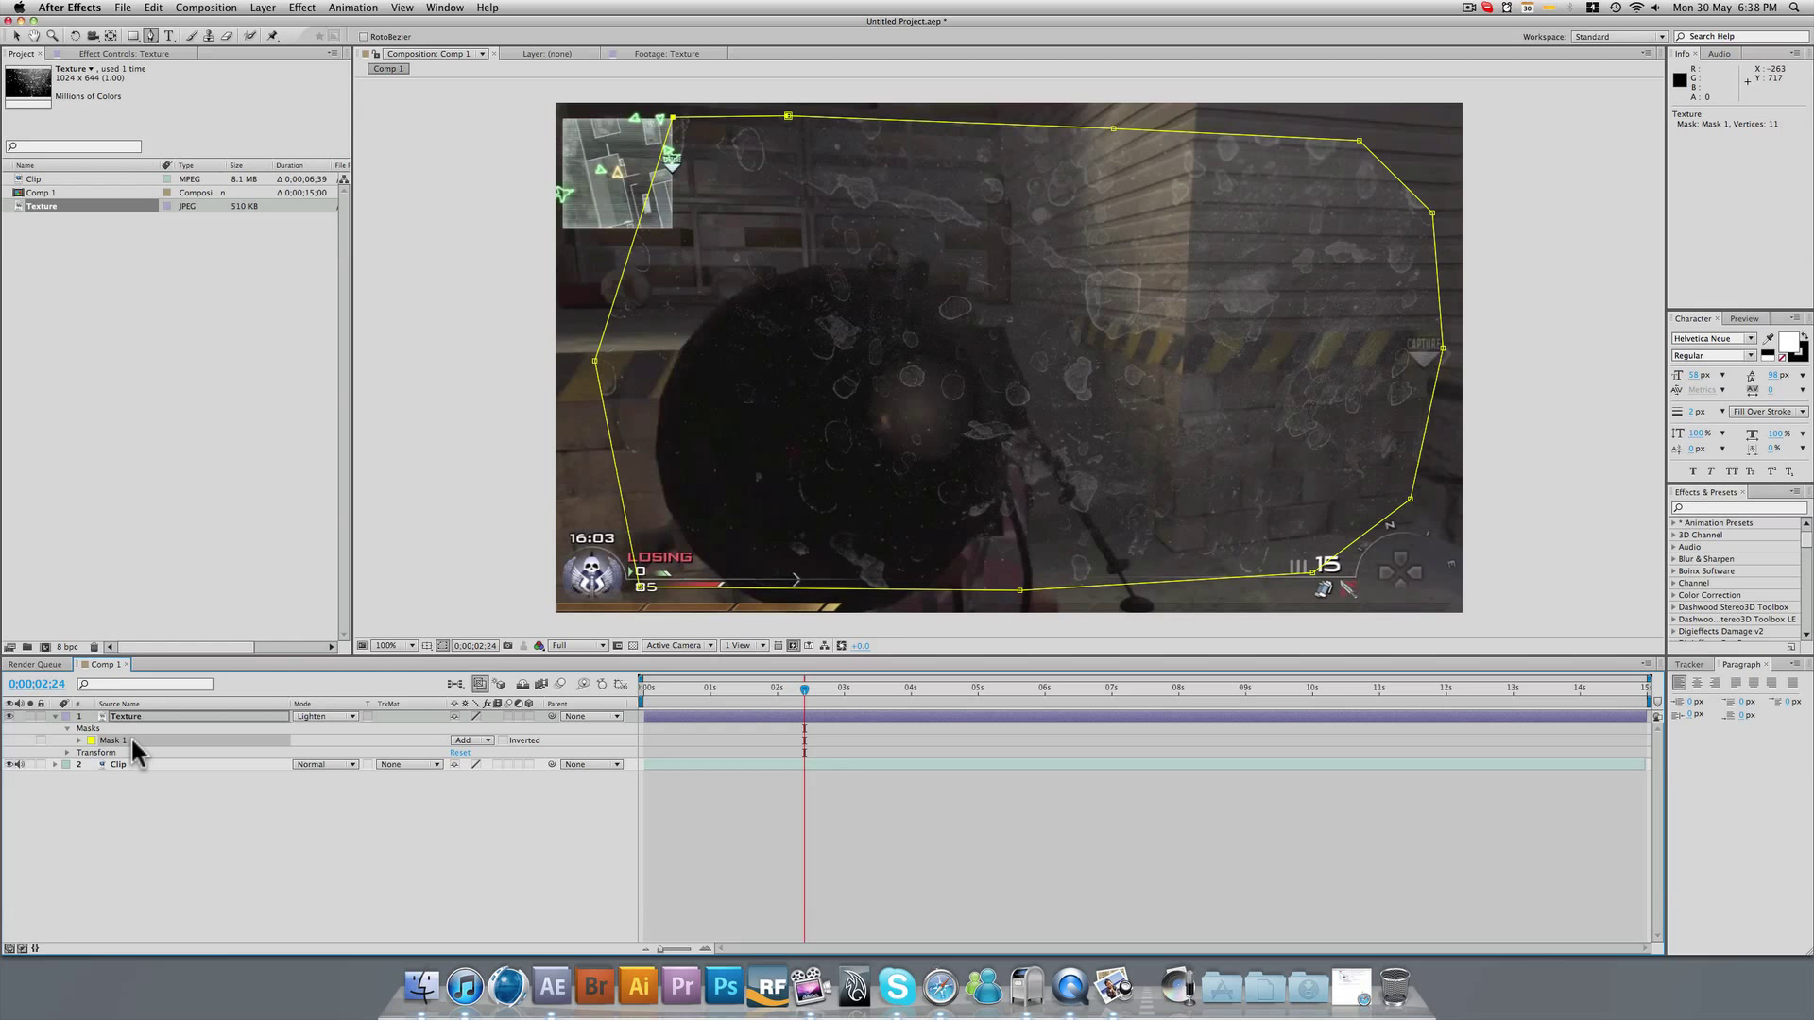
pyautogui.click(80, 741)
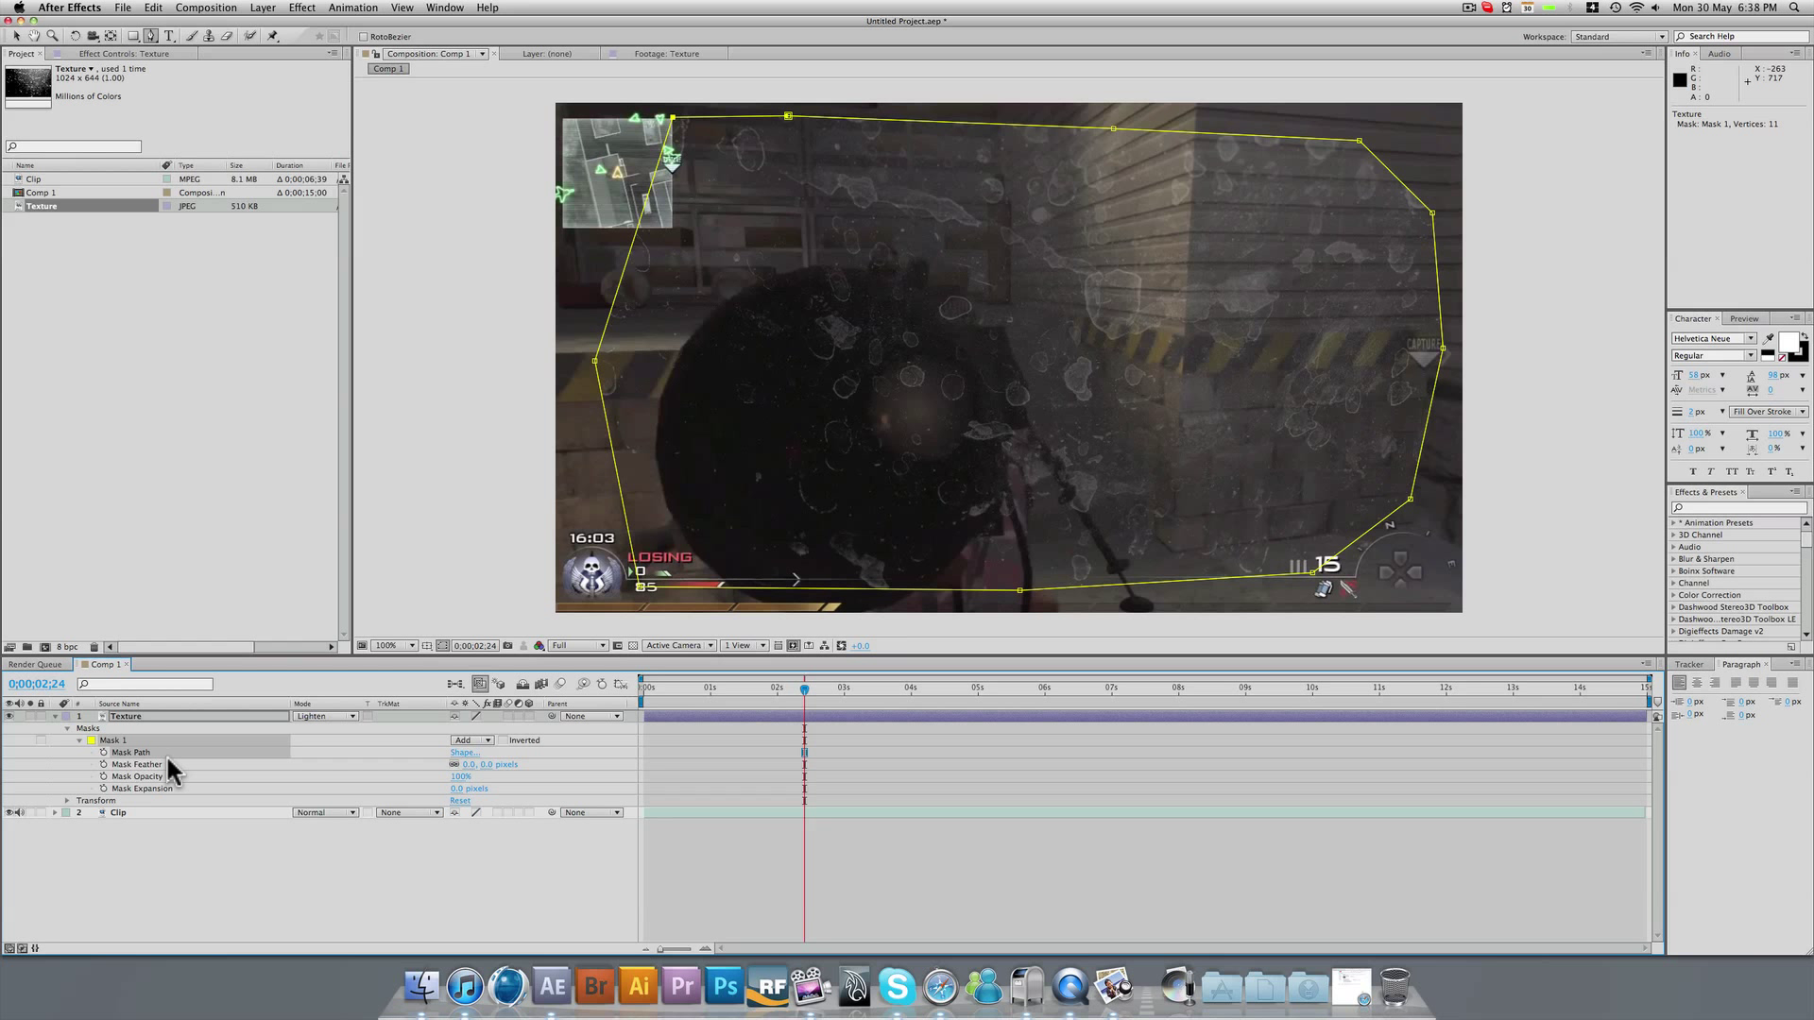
pyautogui.click(148, 764)
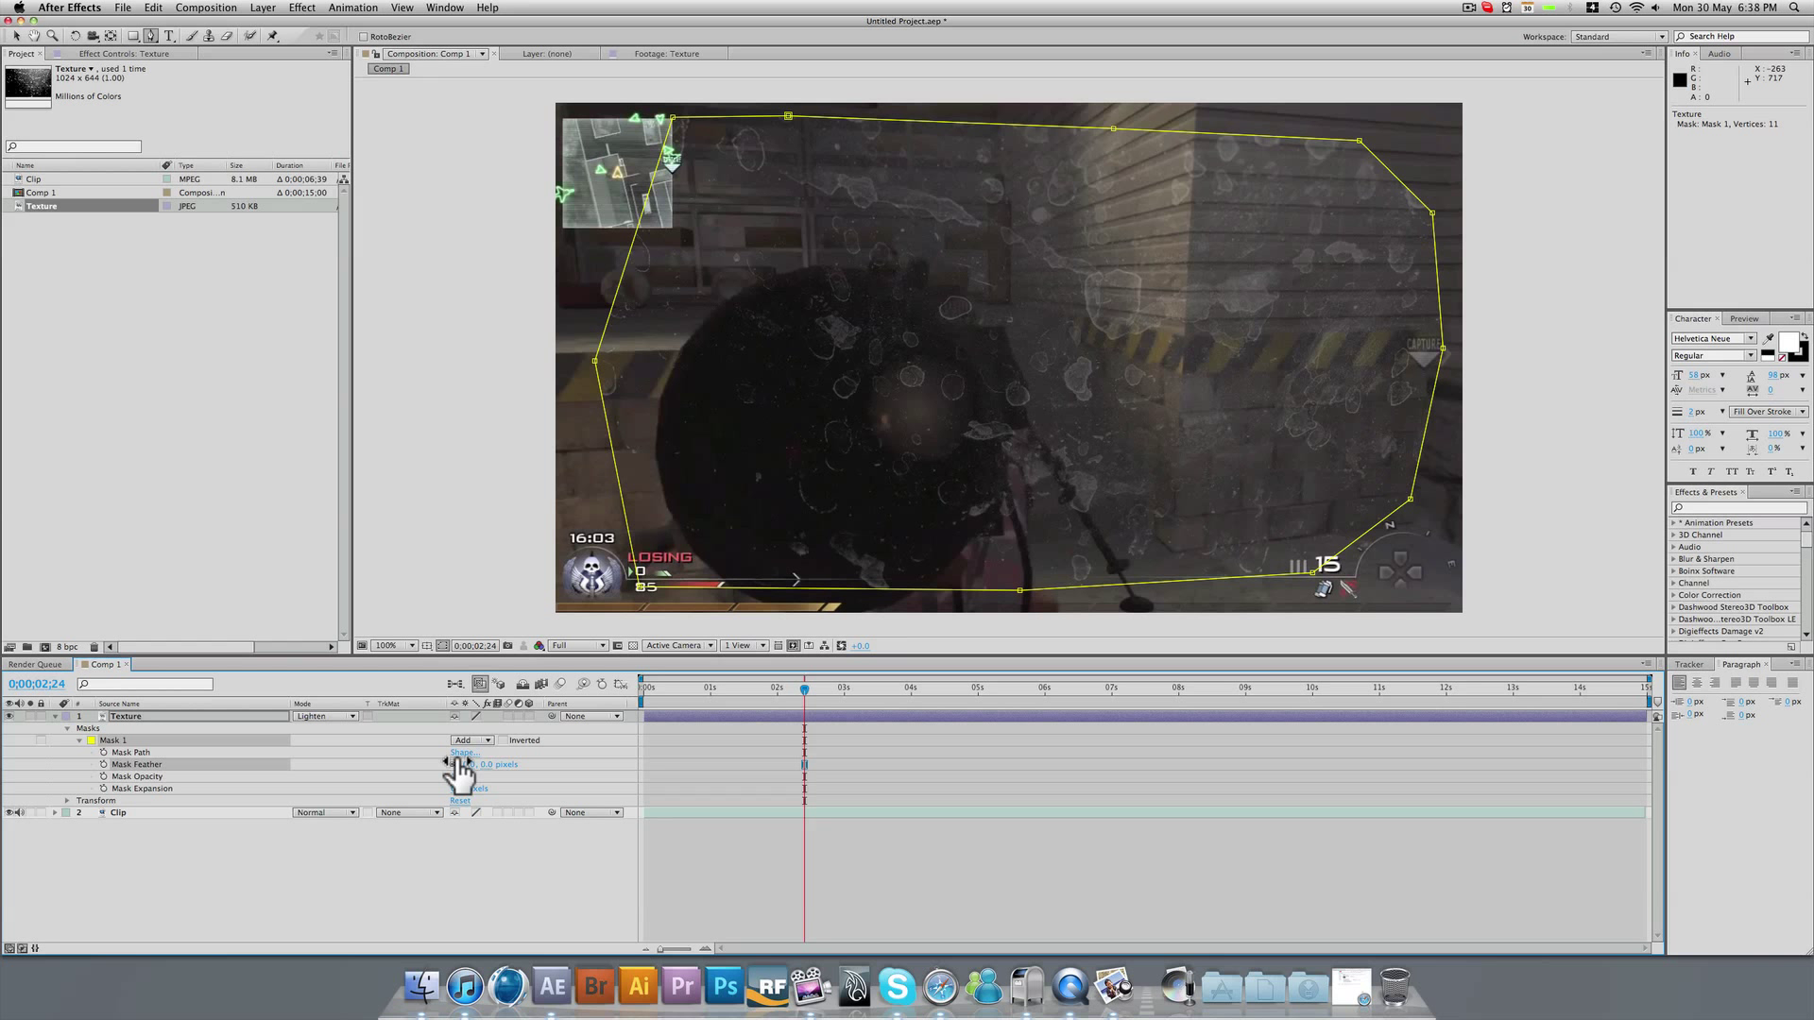
pyautogui.moveTo(488, 764); pyautogui.dragTo(516, 763)
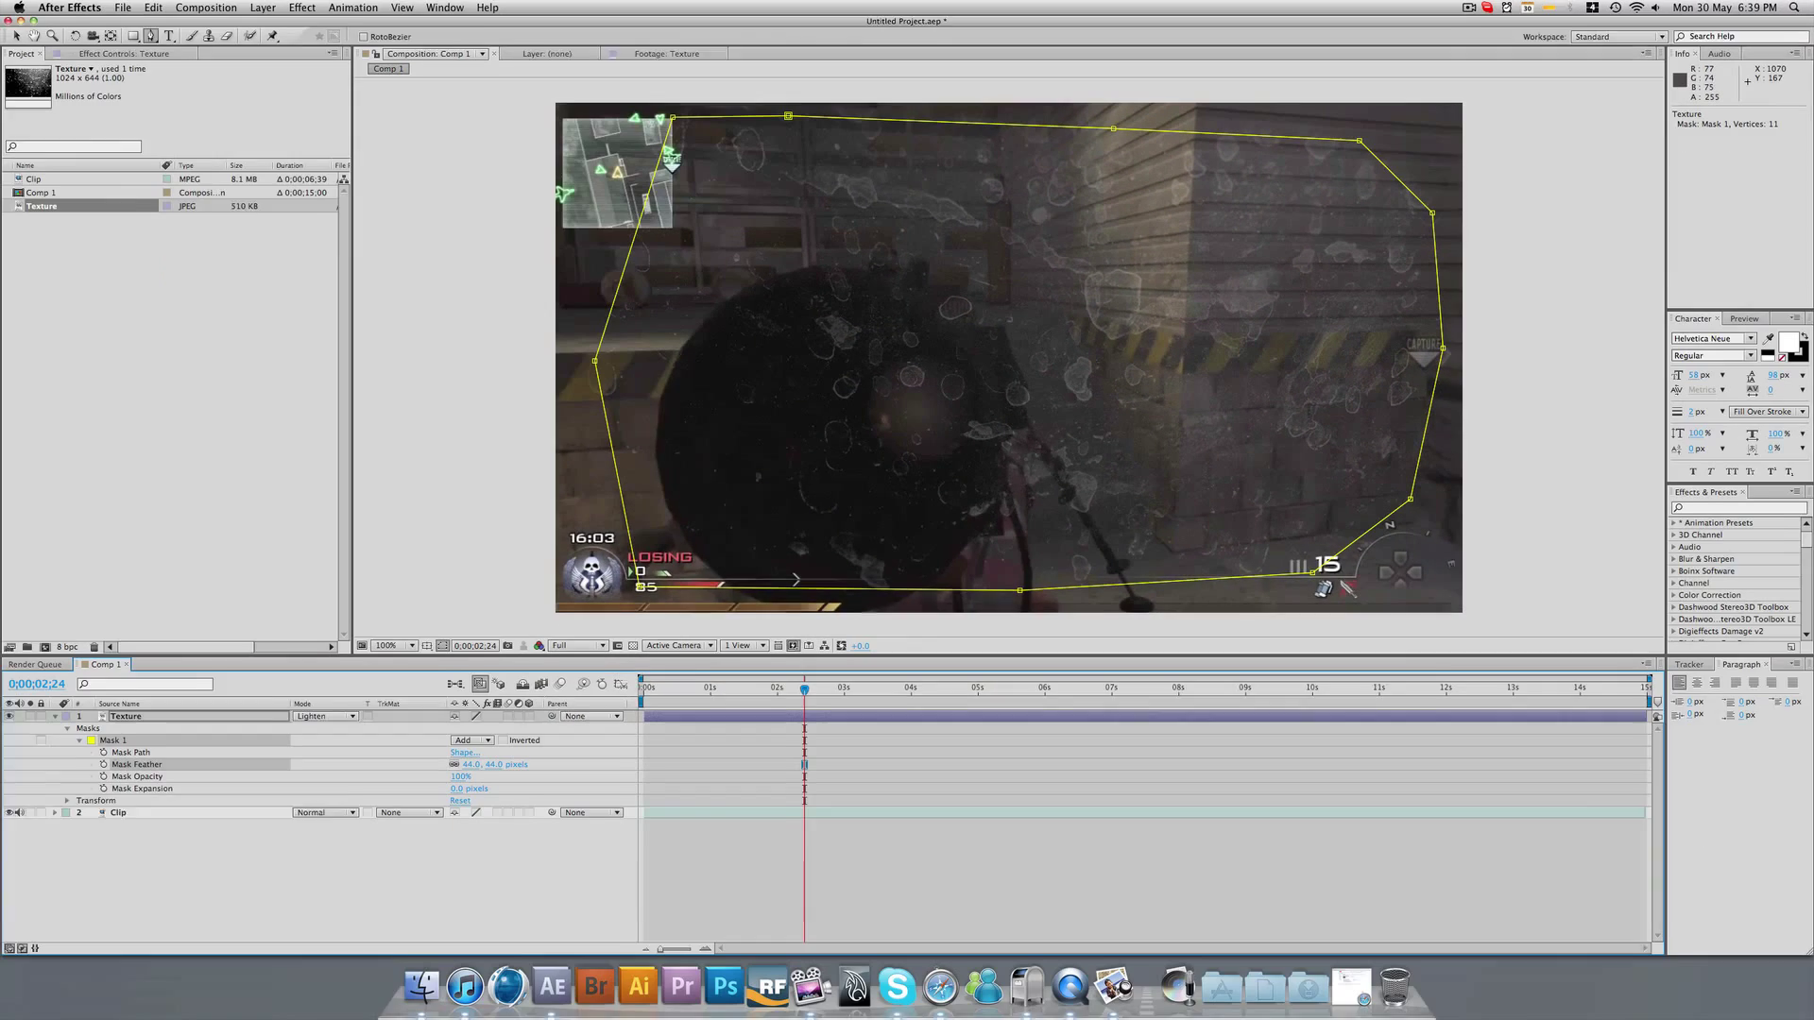
# Create a new adjustment layer and place it between Texture and Clip.
pyautogui.click(53, 715)
pyautogui.click(200, 882)
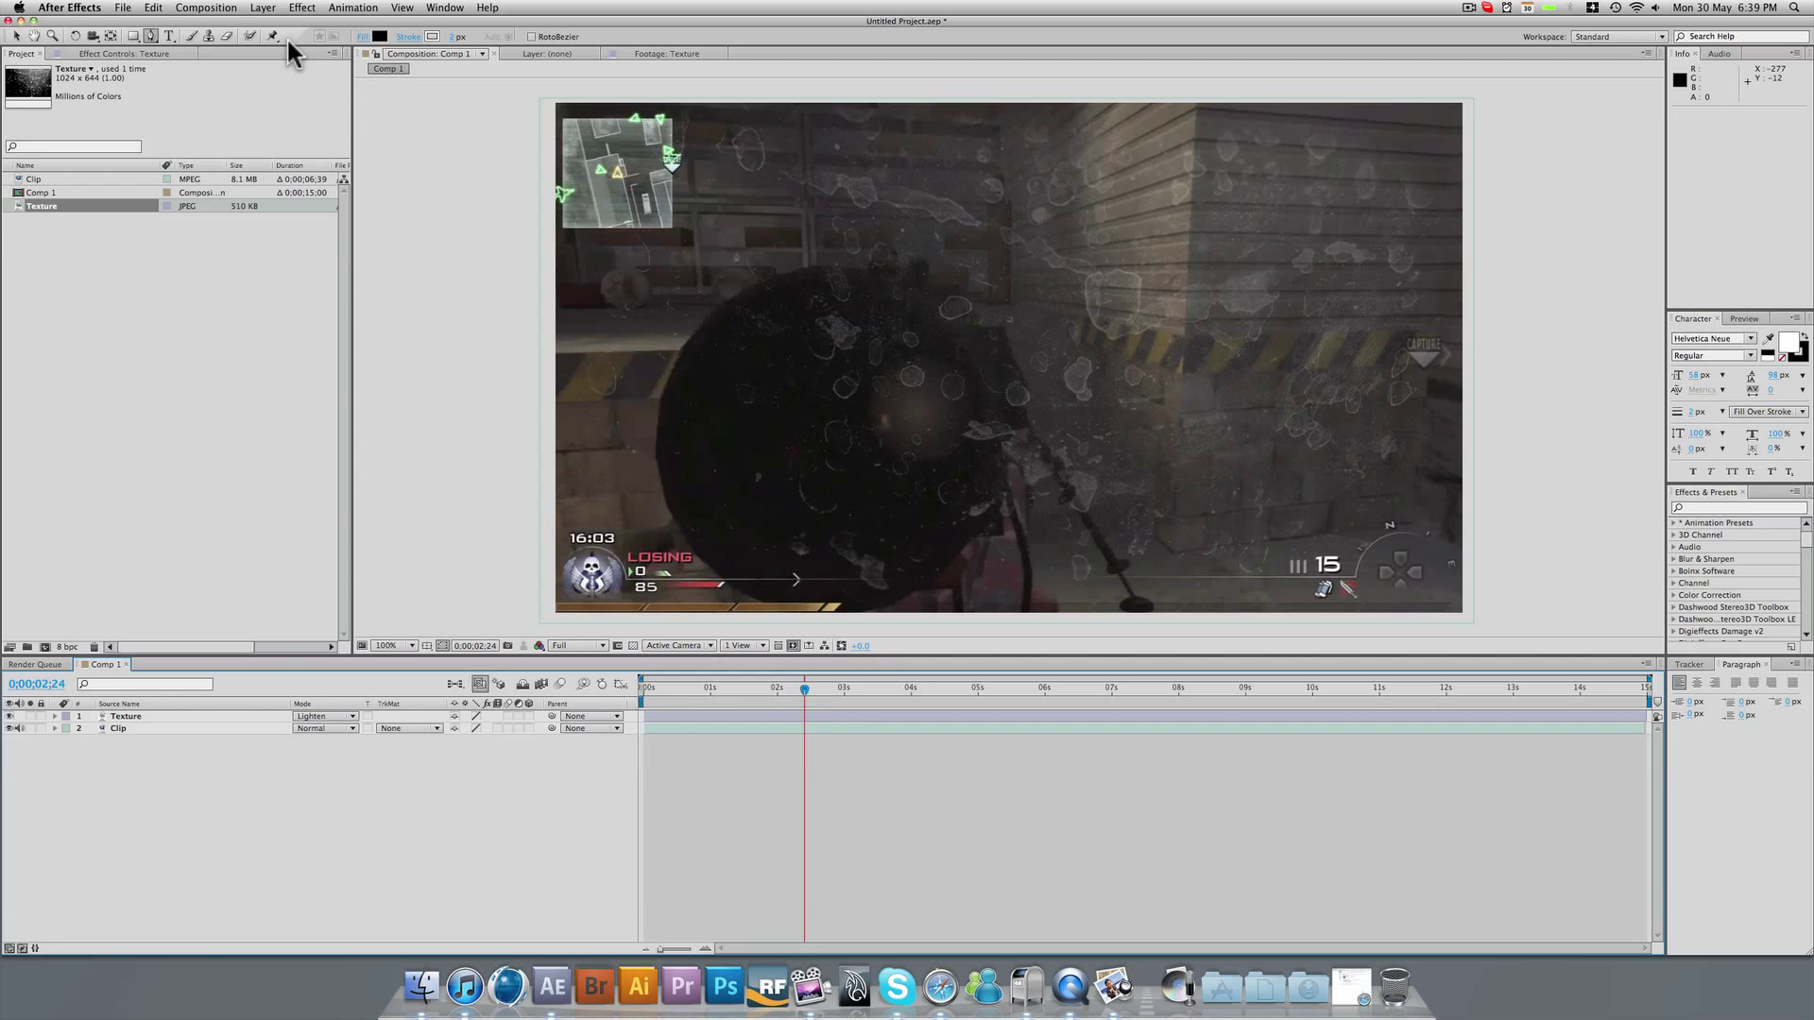
pyautogui.click(262, 7)
pyautogui.moveTo(412, 32)
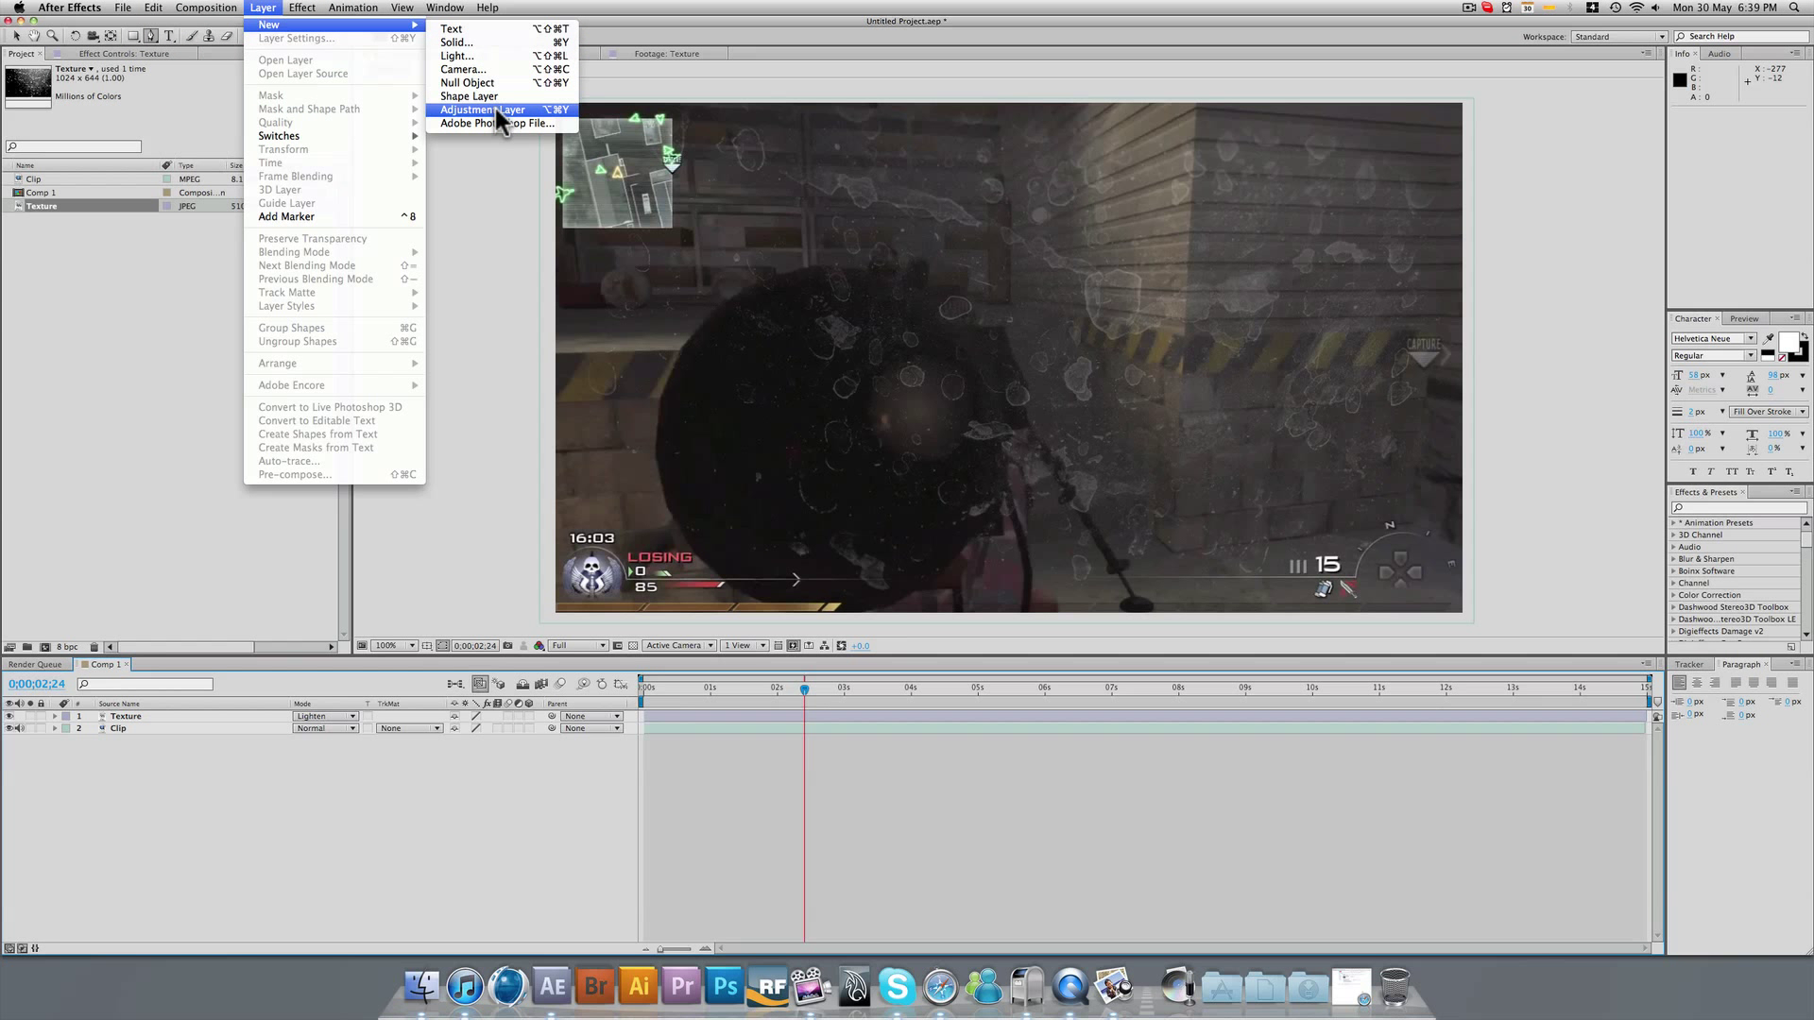
pyautogui.click(482, 110)
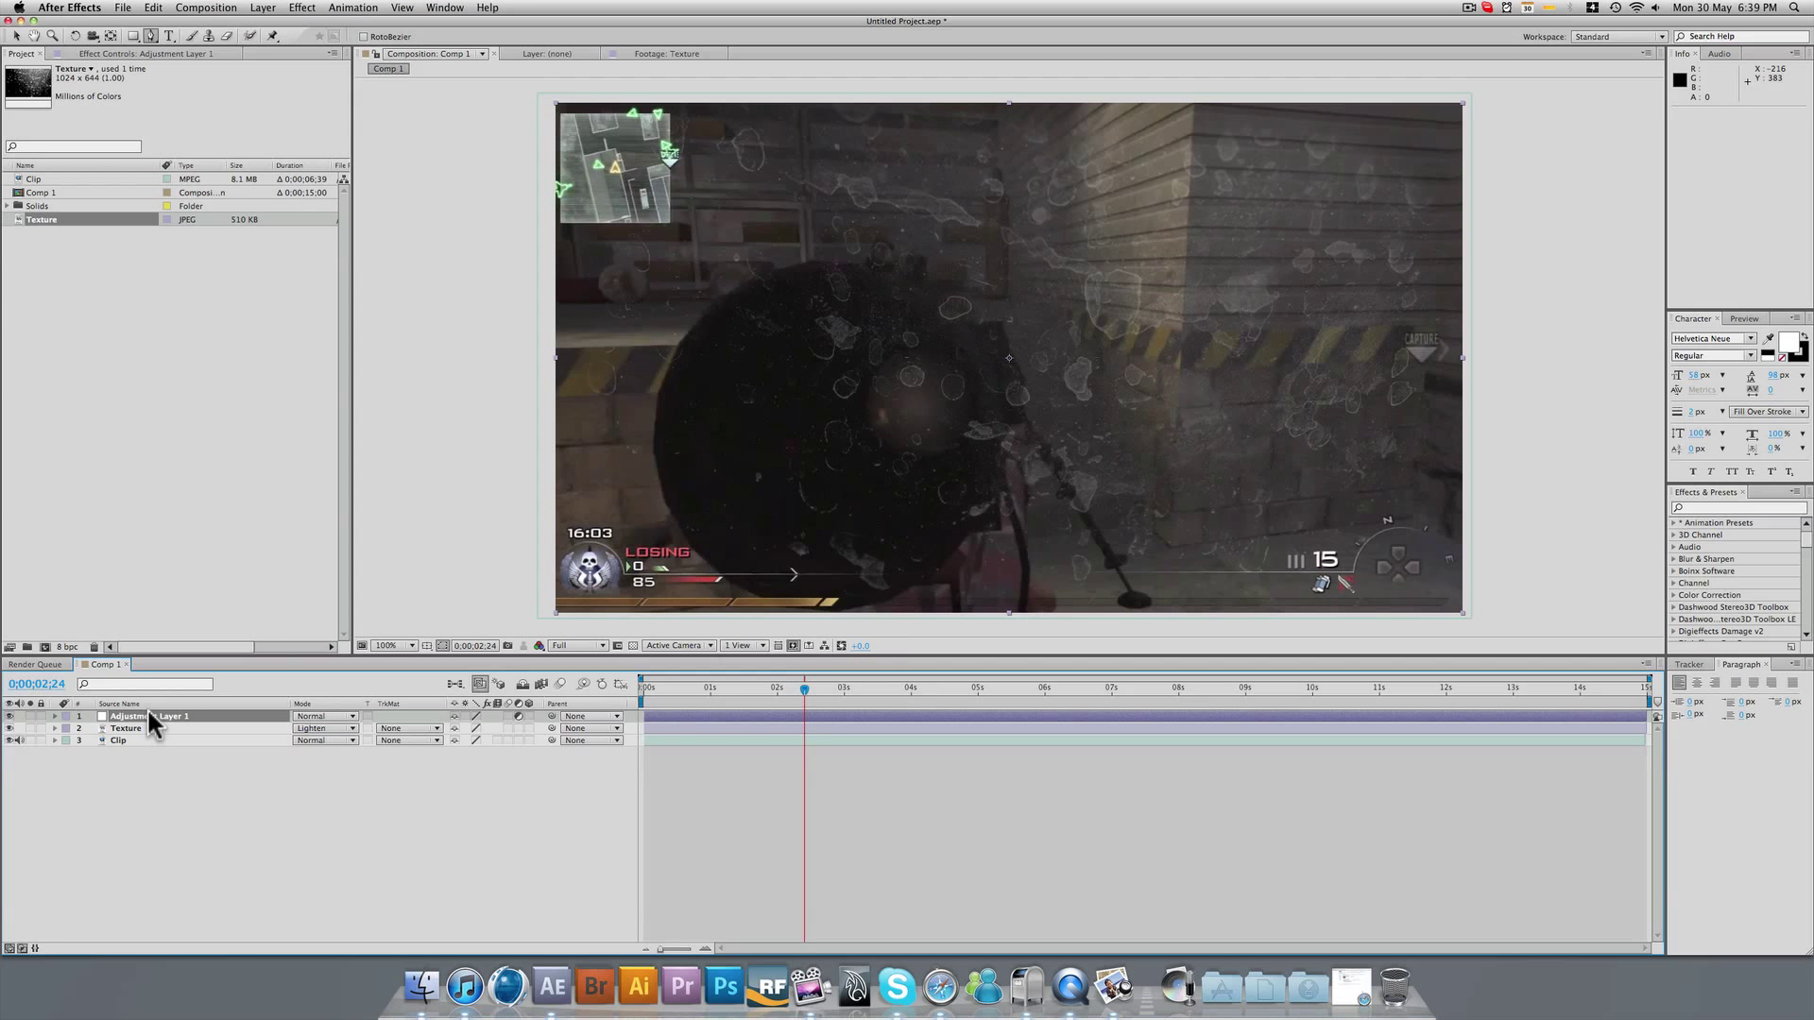
pyautogui.moveTo(161, 716); pyautogui.dragTo(161, 733)
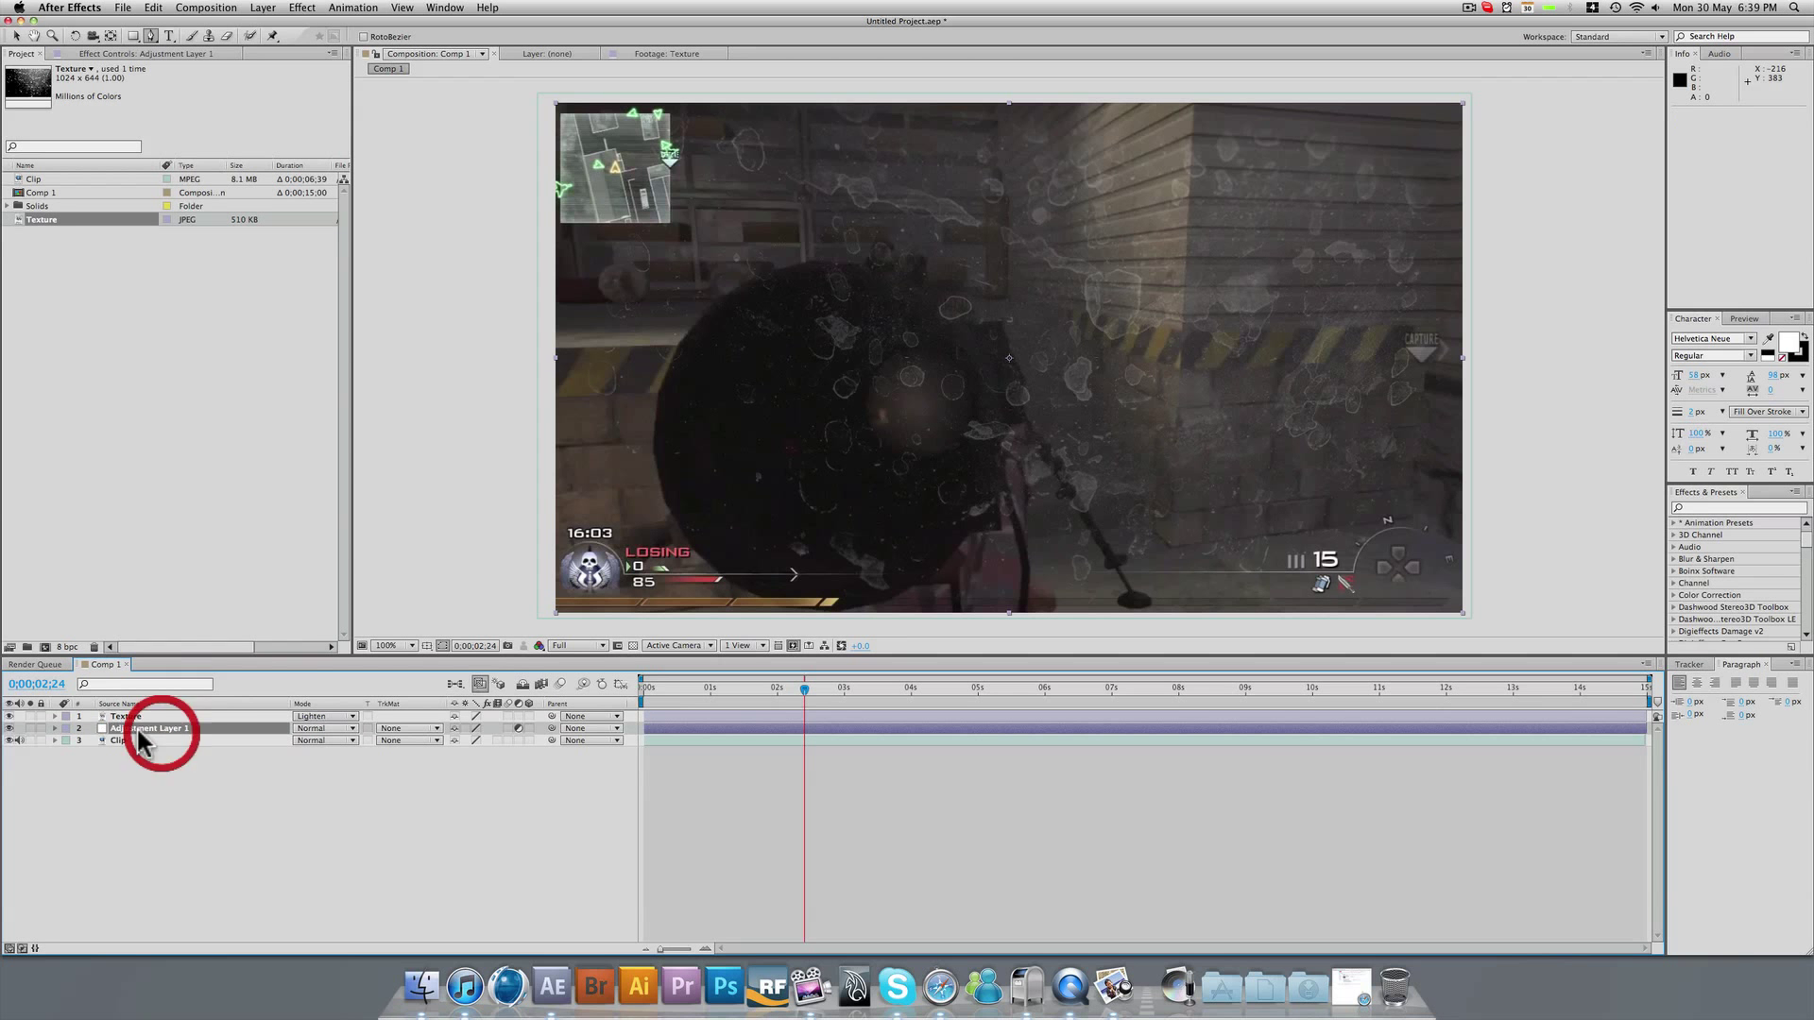
# Apply the Magic Bullet Mojo effect to Adjustment Layer 1 and review the graded frame.
pyautogui.click(307, 9)
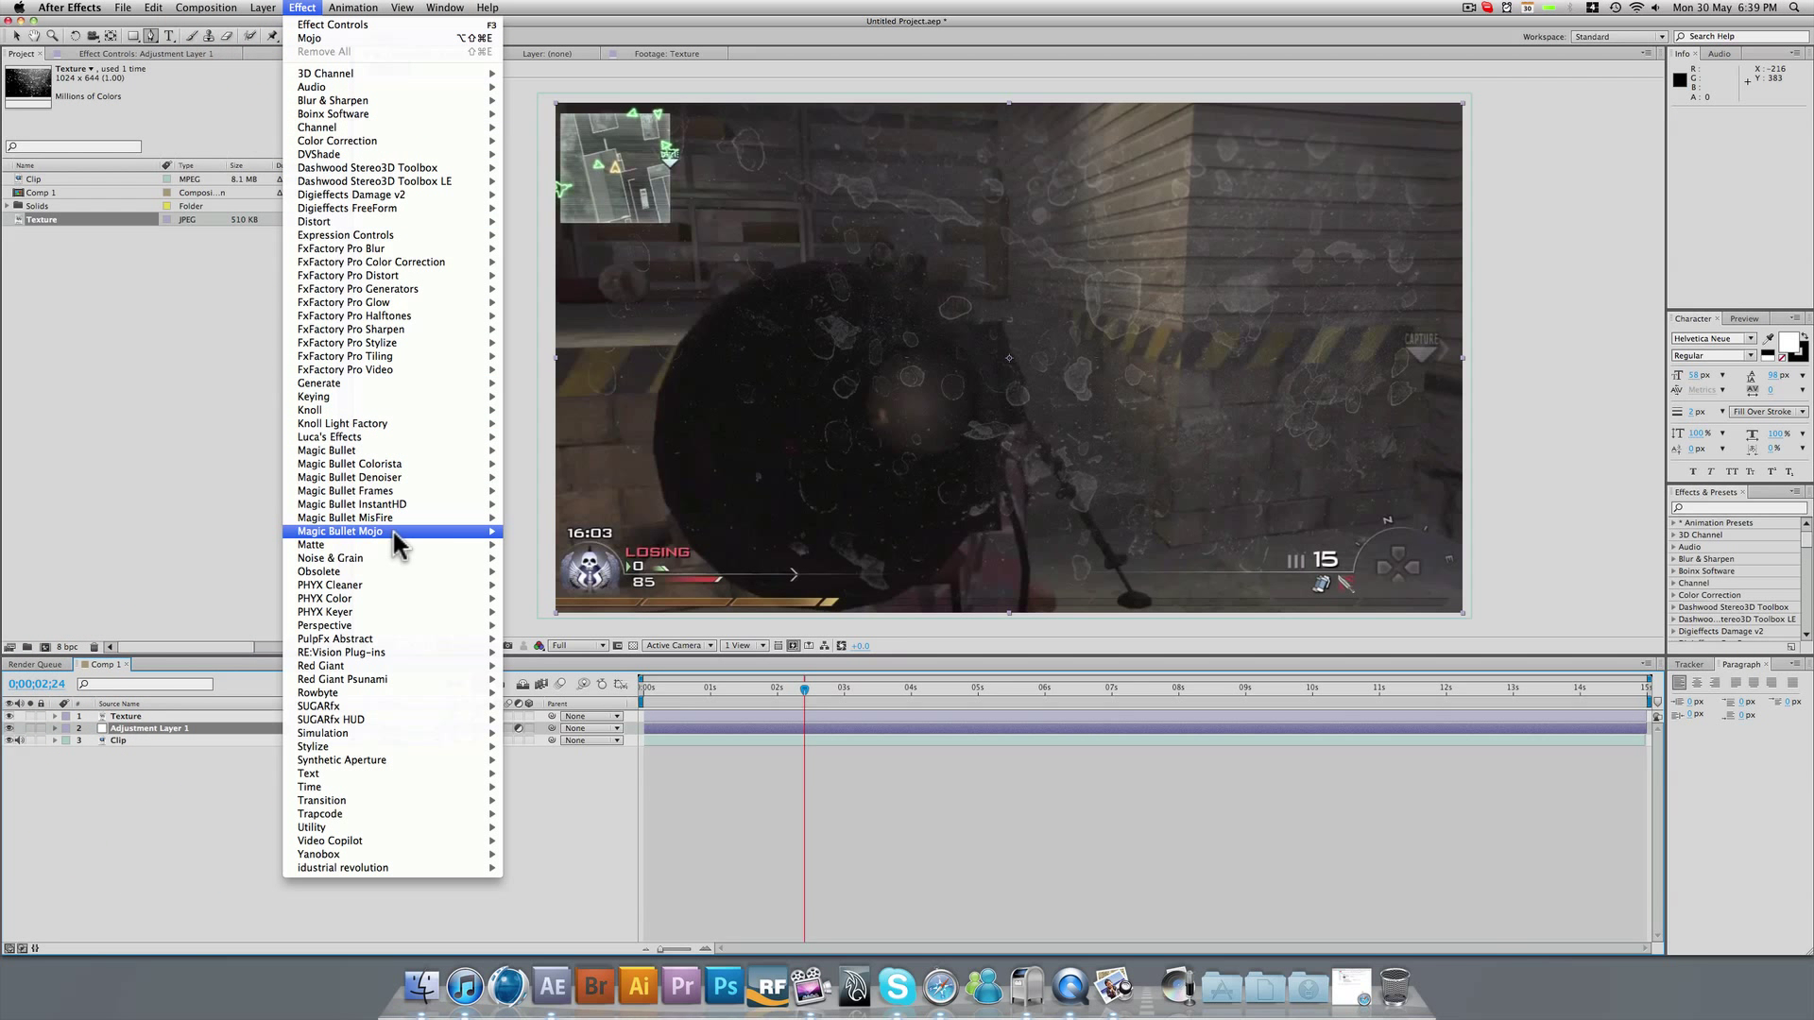
pyautogui.click(527, 532)
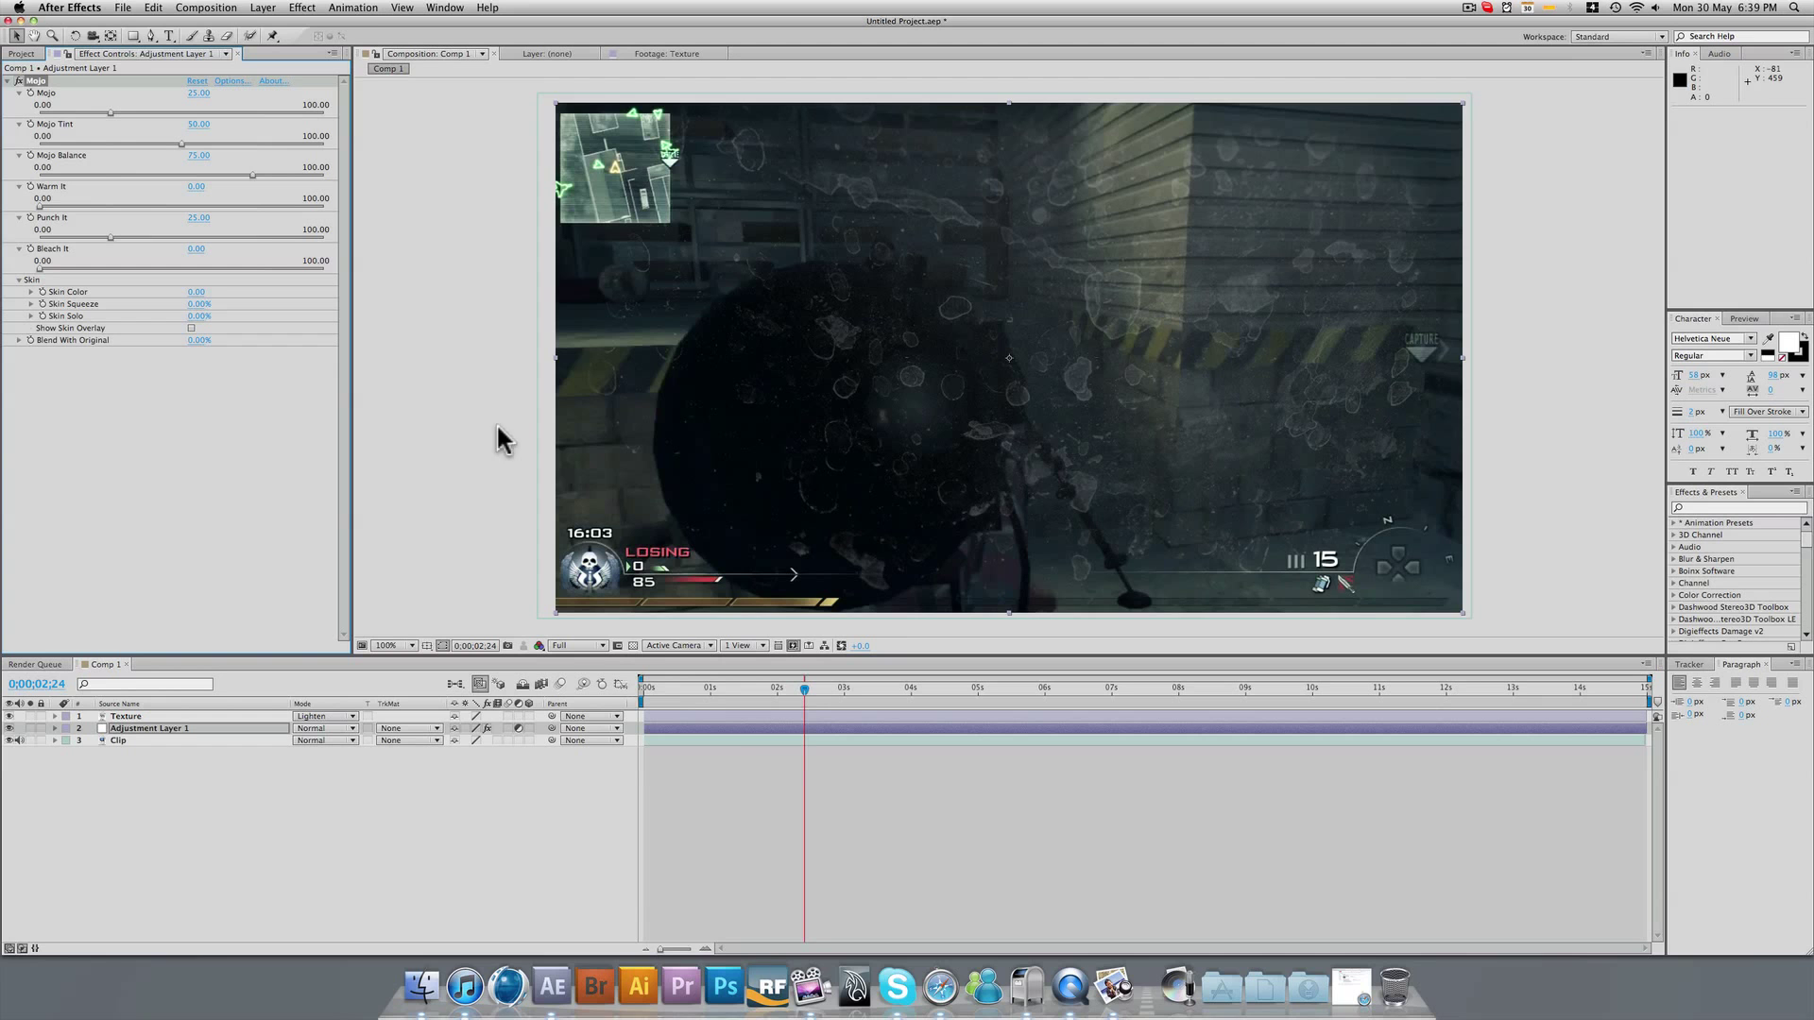
pyautogui.moveTo(732, 688)
pyautogui.mouseDown()
pyautogui.moveTo(812, 690)
pyautogui.moveTo(763, 690)
pyautogui.mouseUp()
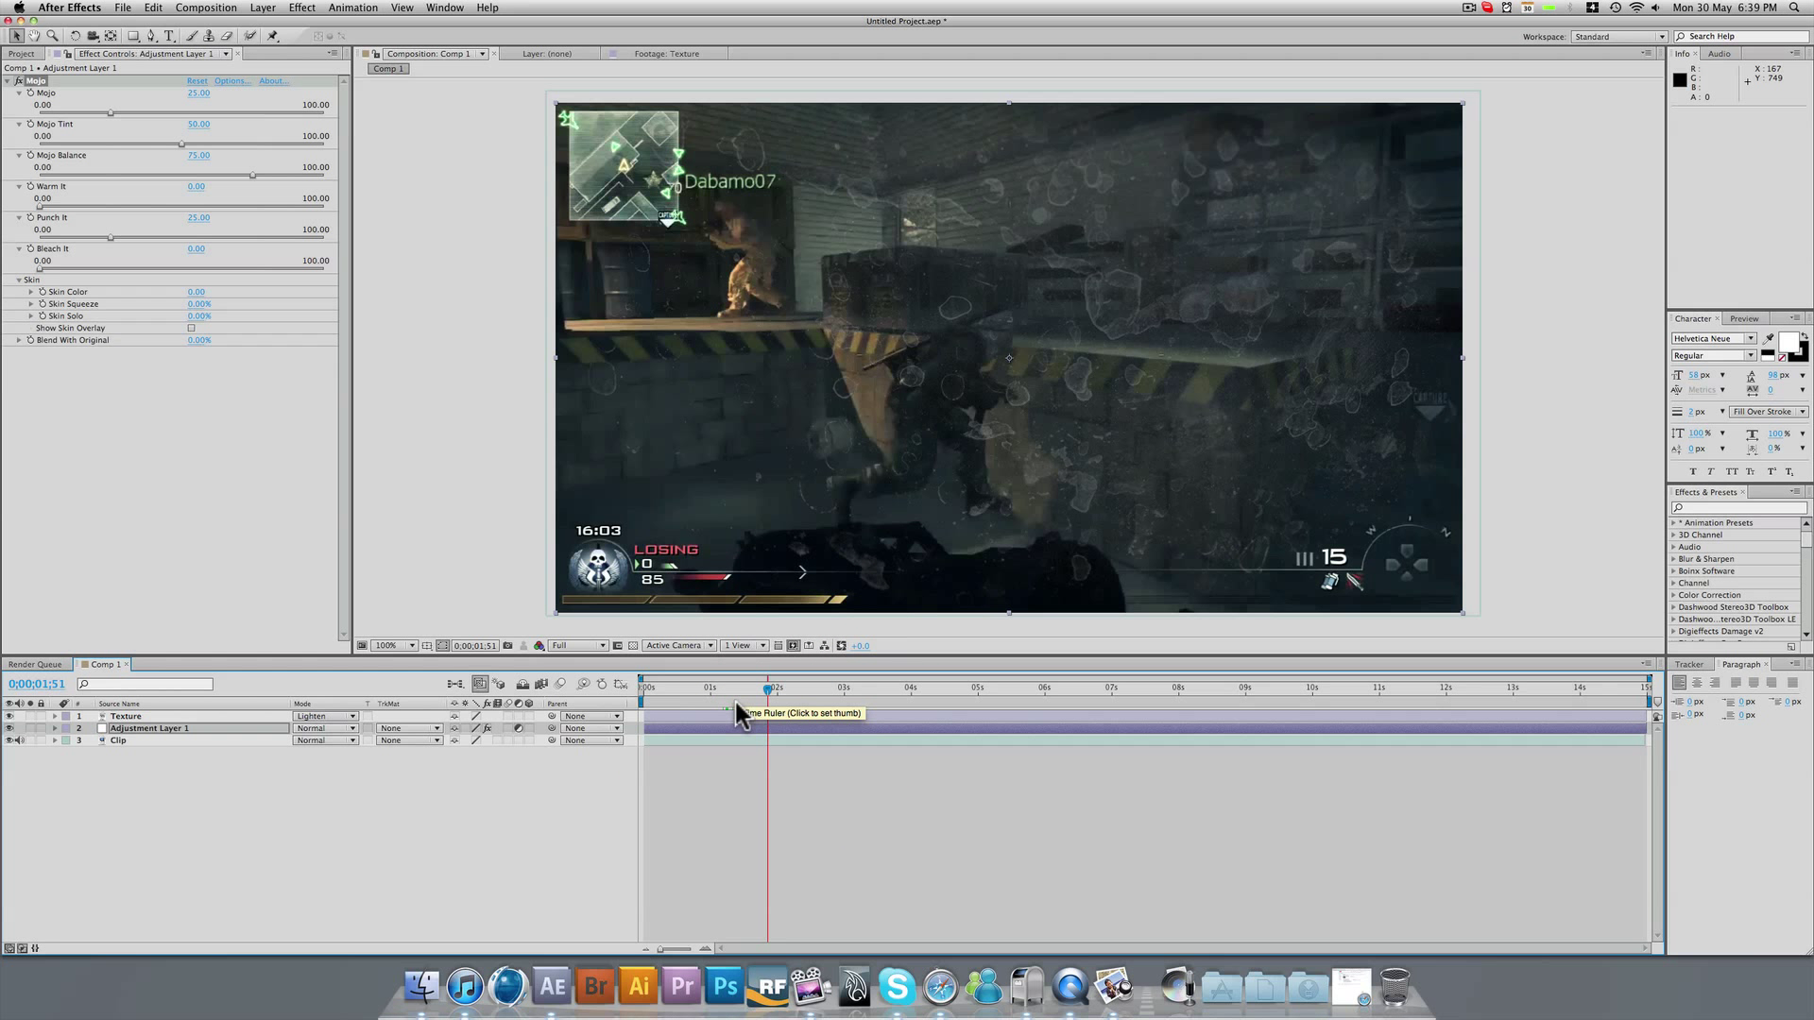
pyautogui.click(8, 716)
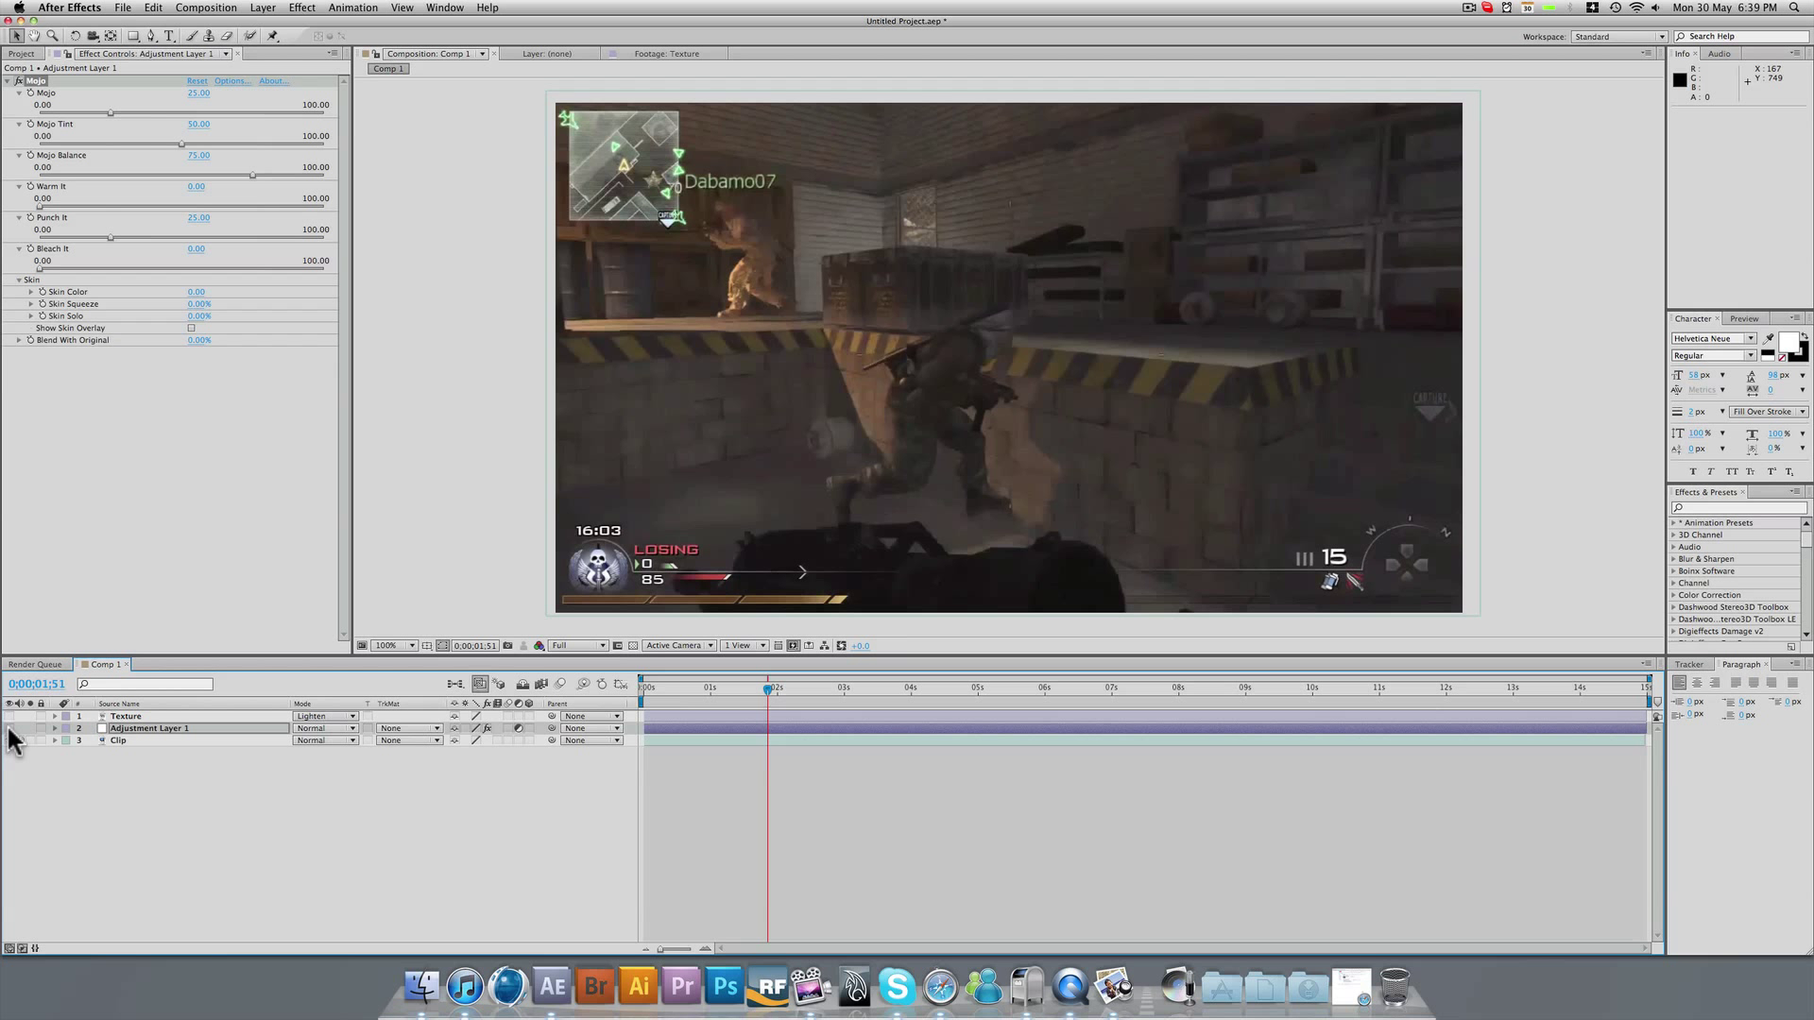
pyautogui.click(8, 728)
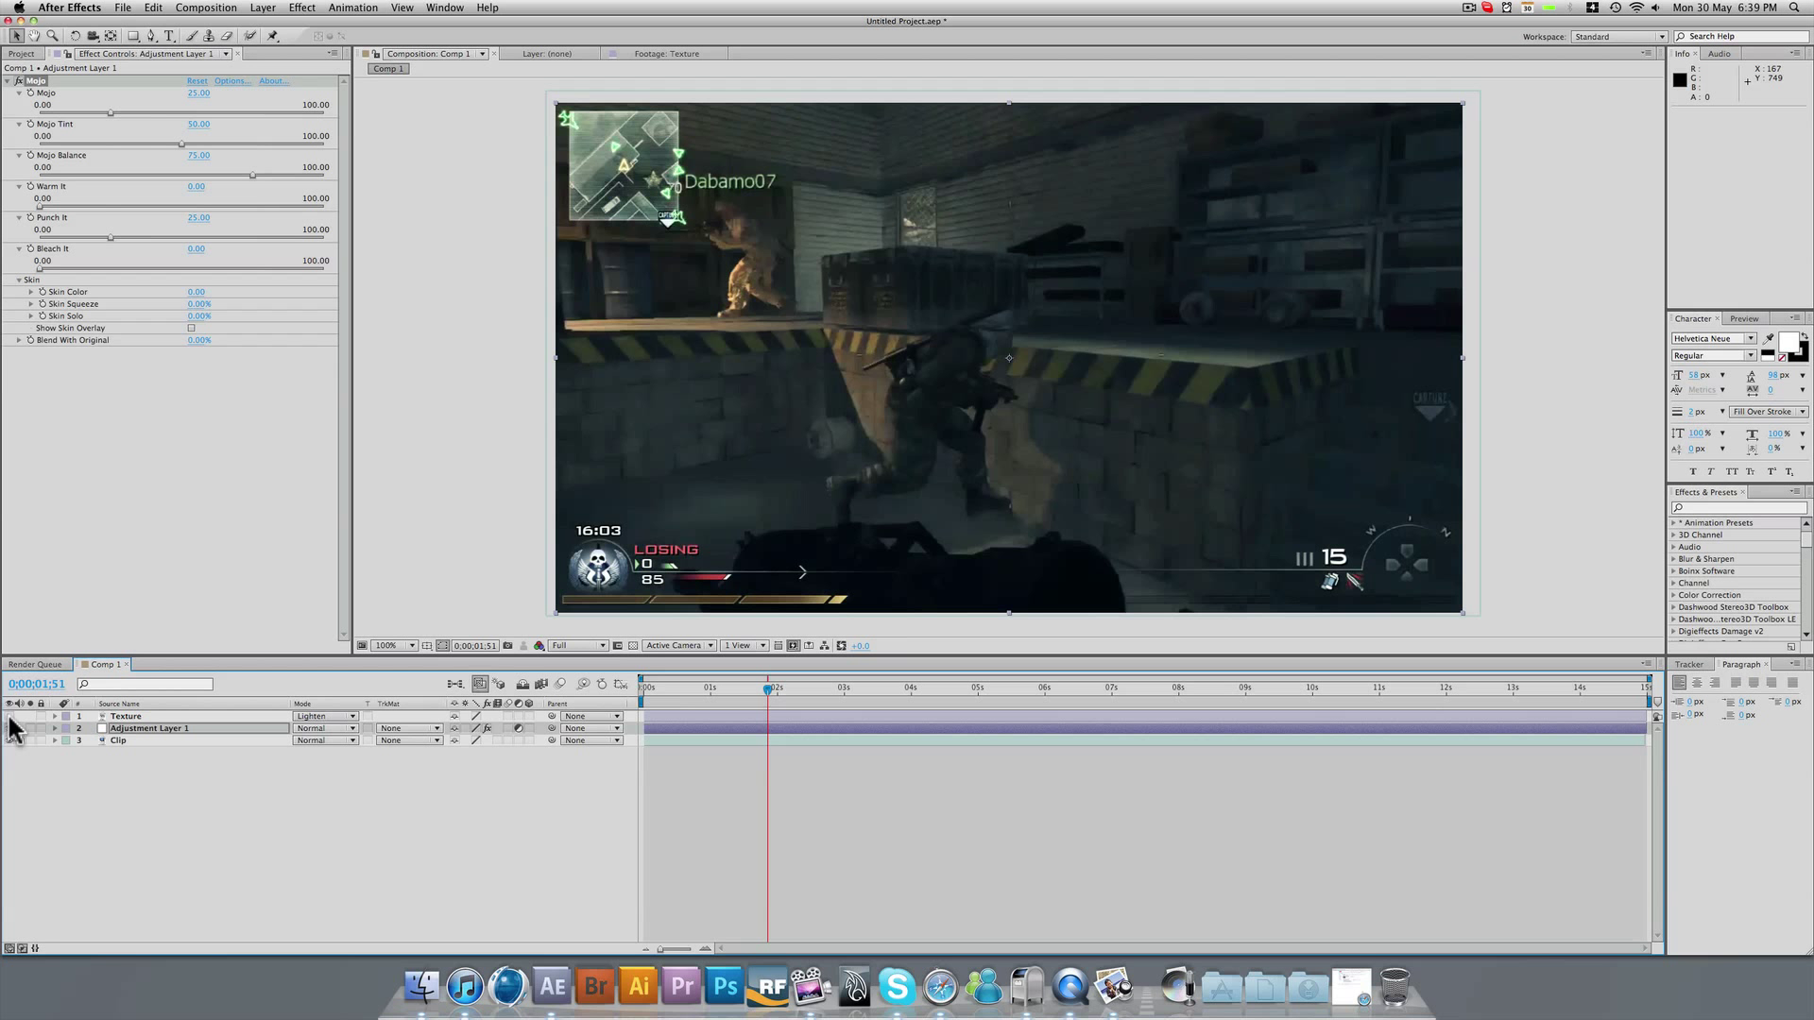
pyautogui.click(9, 717)
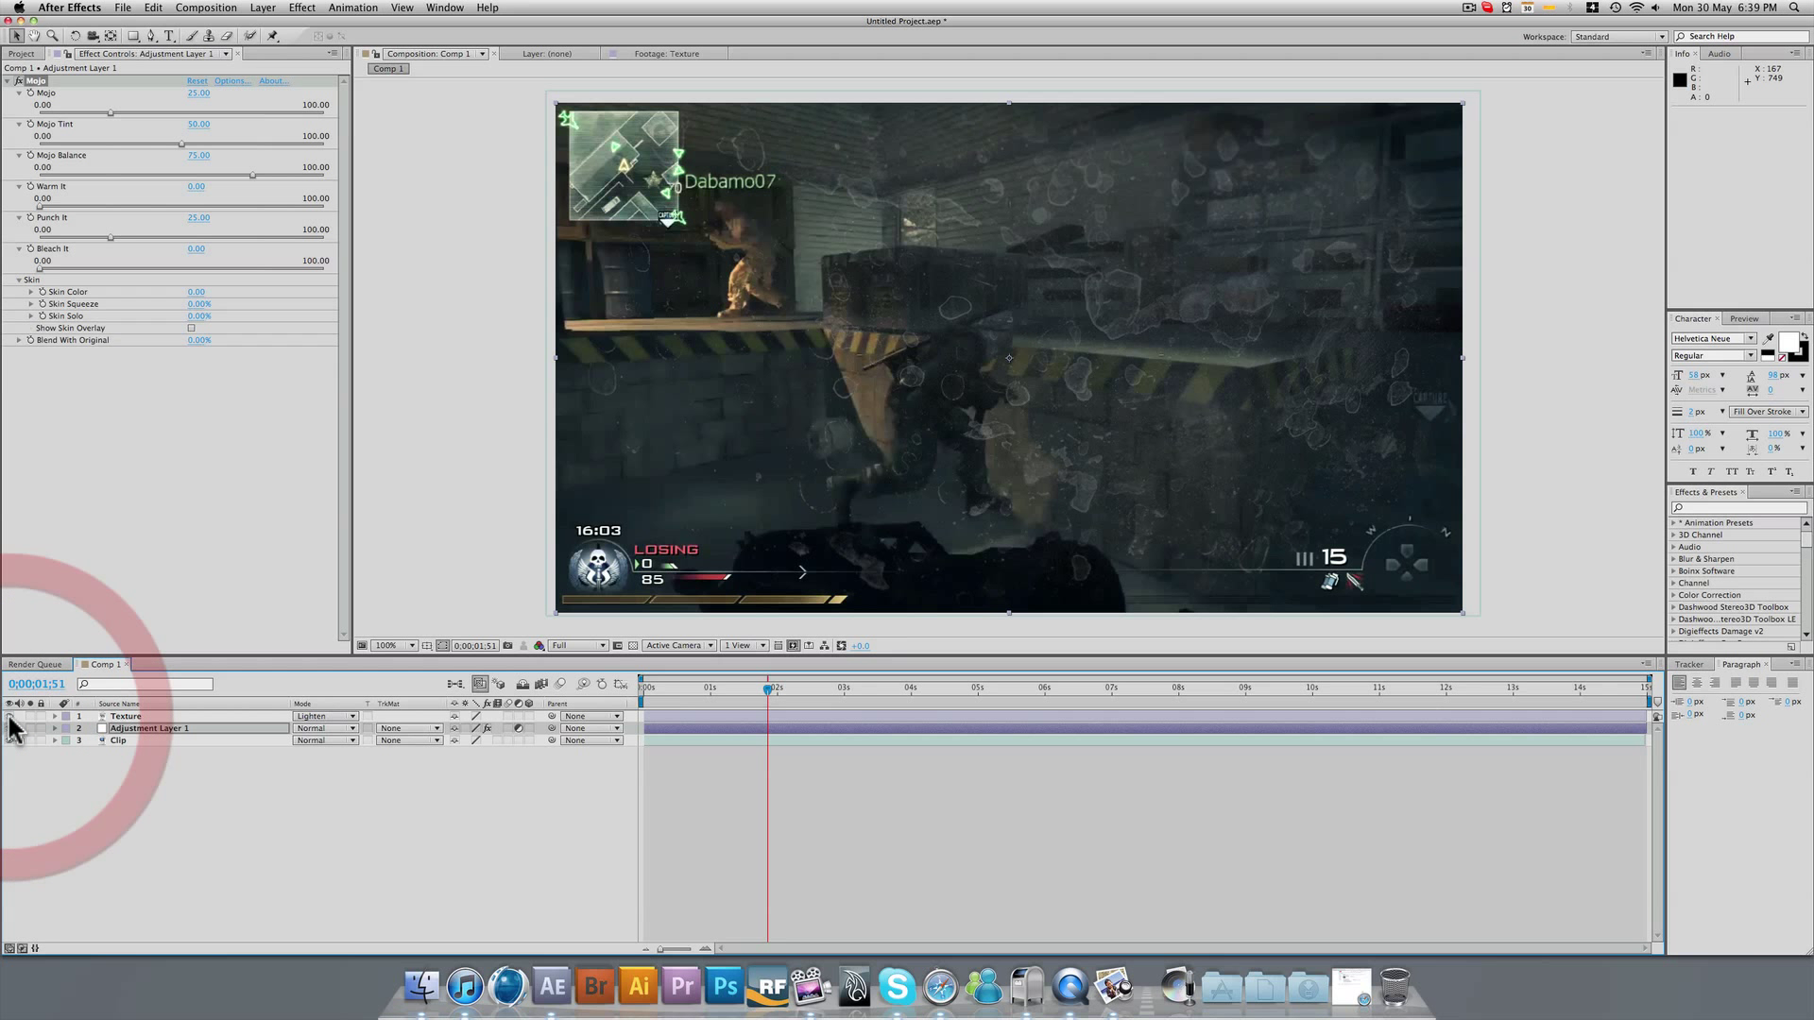
pyautogui.click(114, 716)
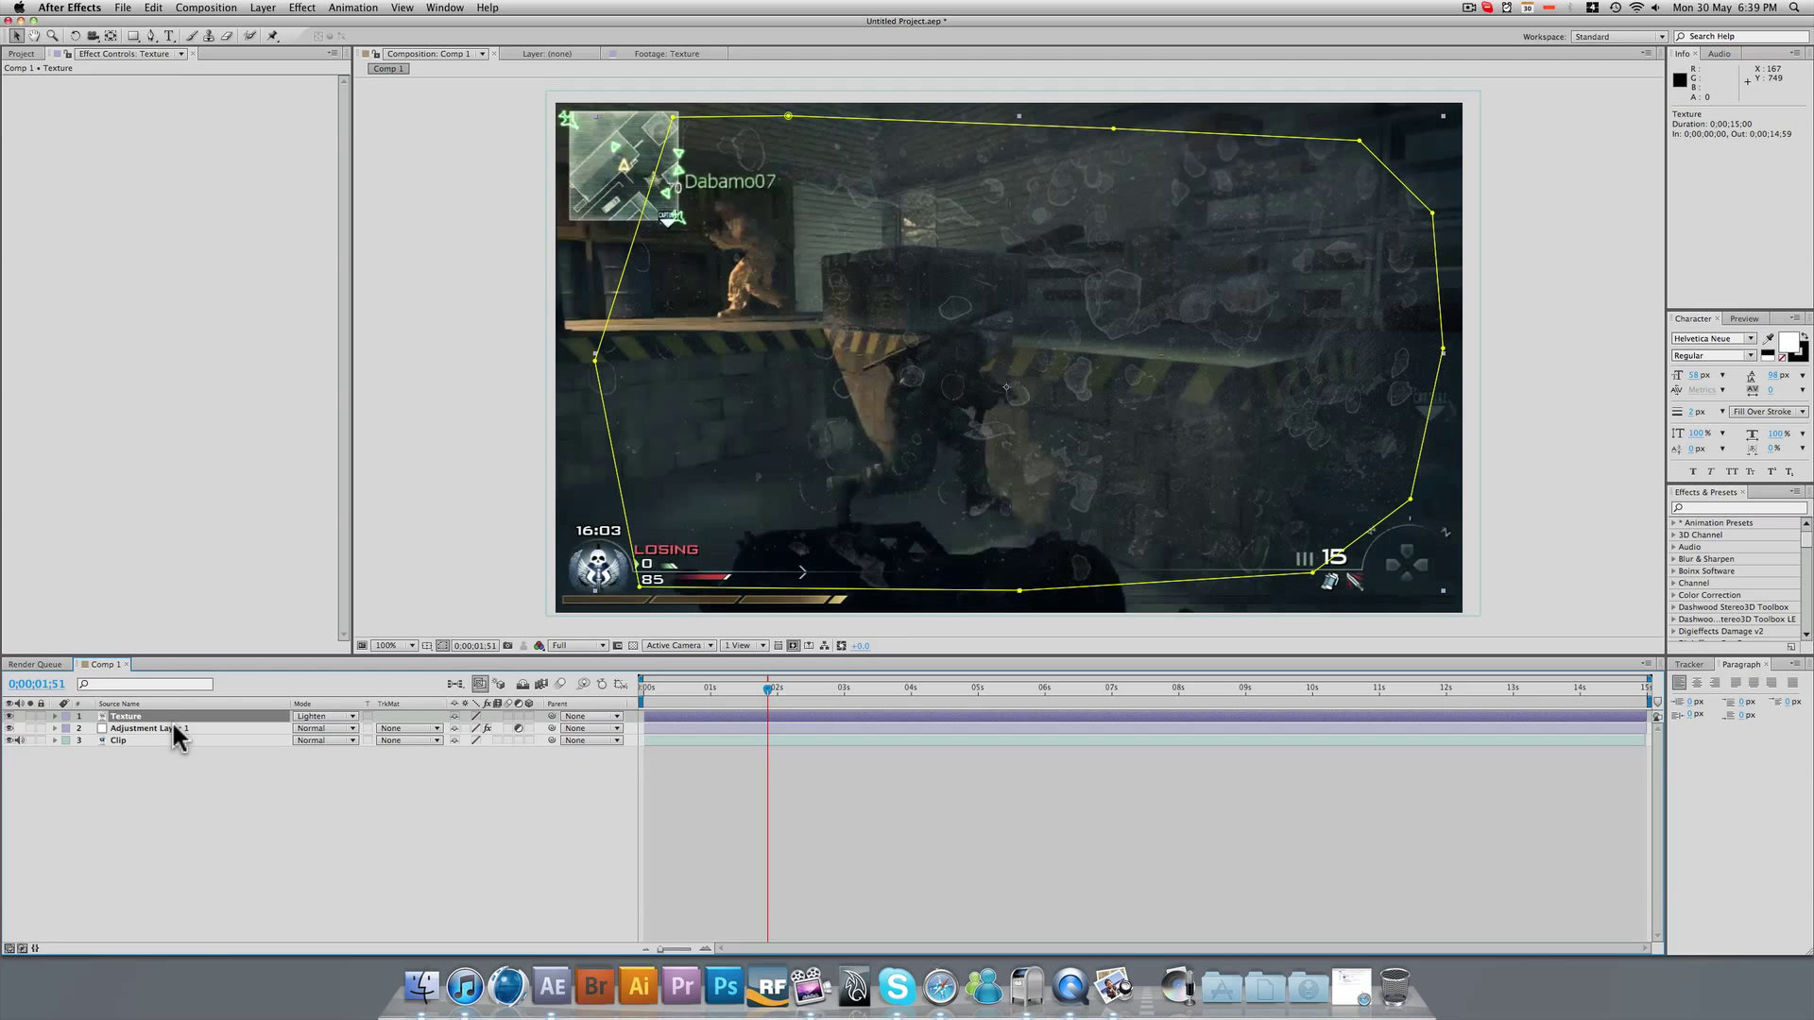
pyautogui.moveTo(170, 718); pyautogui.dragTo(171, 728)
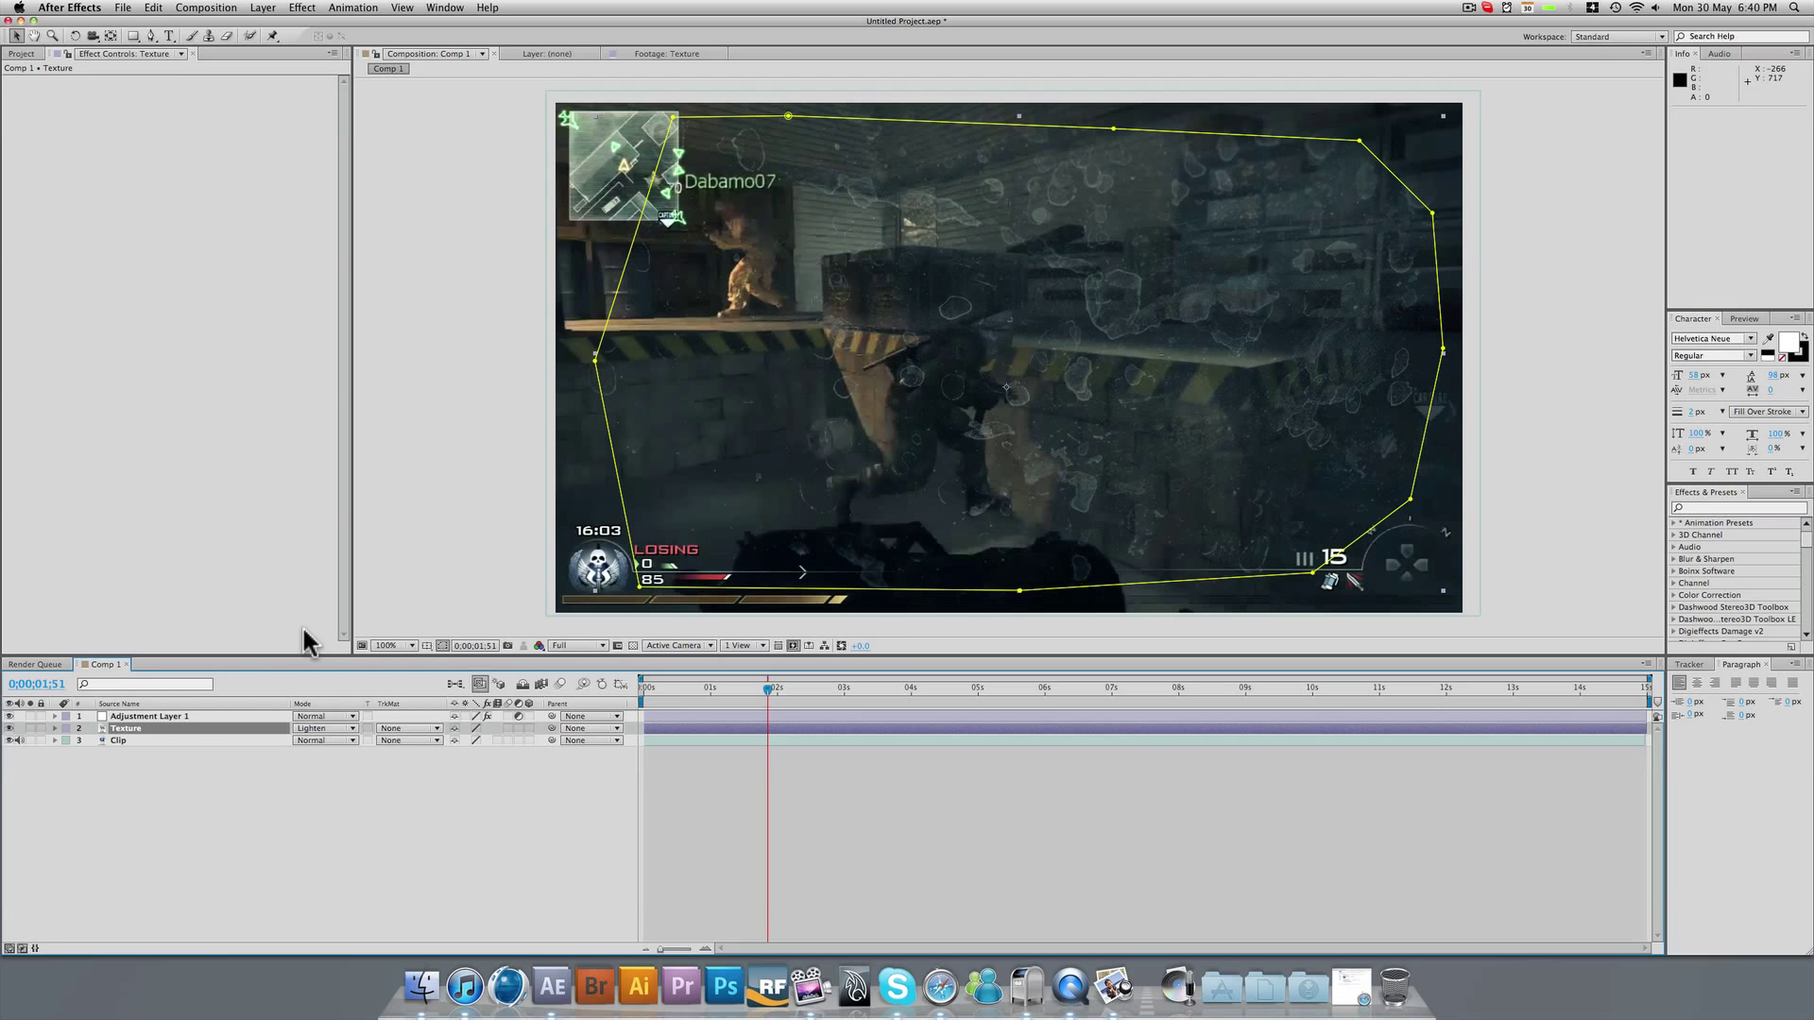
pyautogui.moveTo(143, 717); pyautogui.dragTo(149, 709)
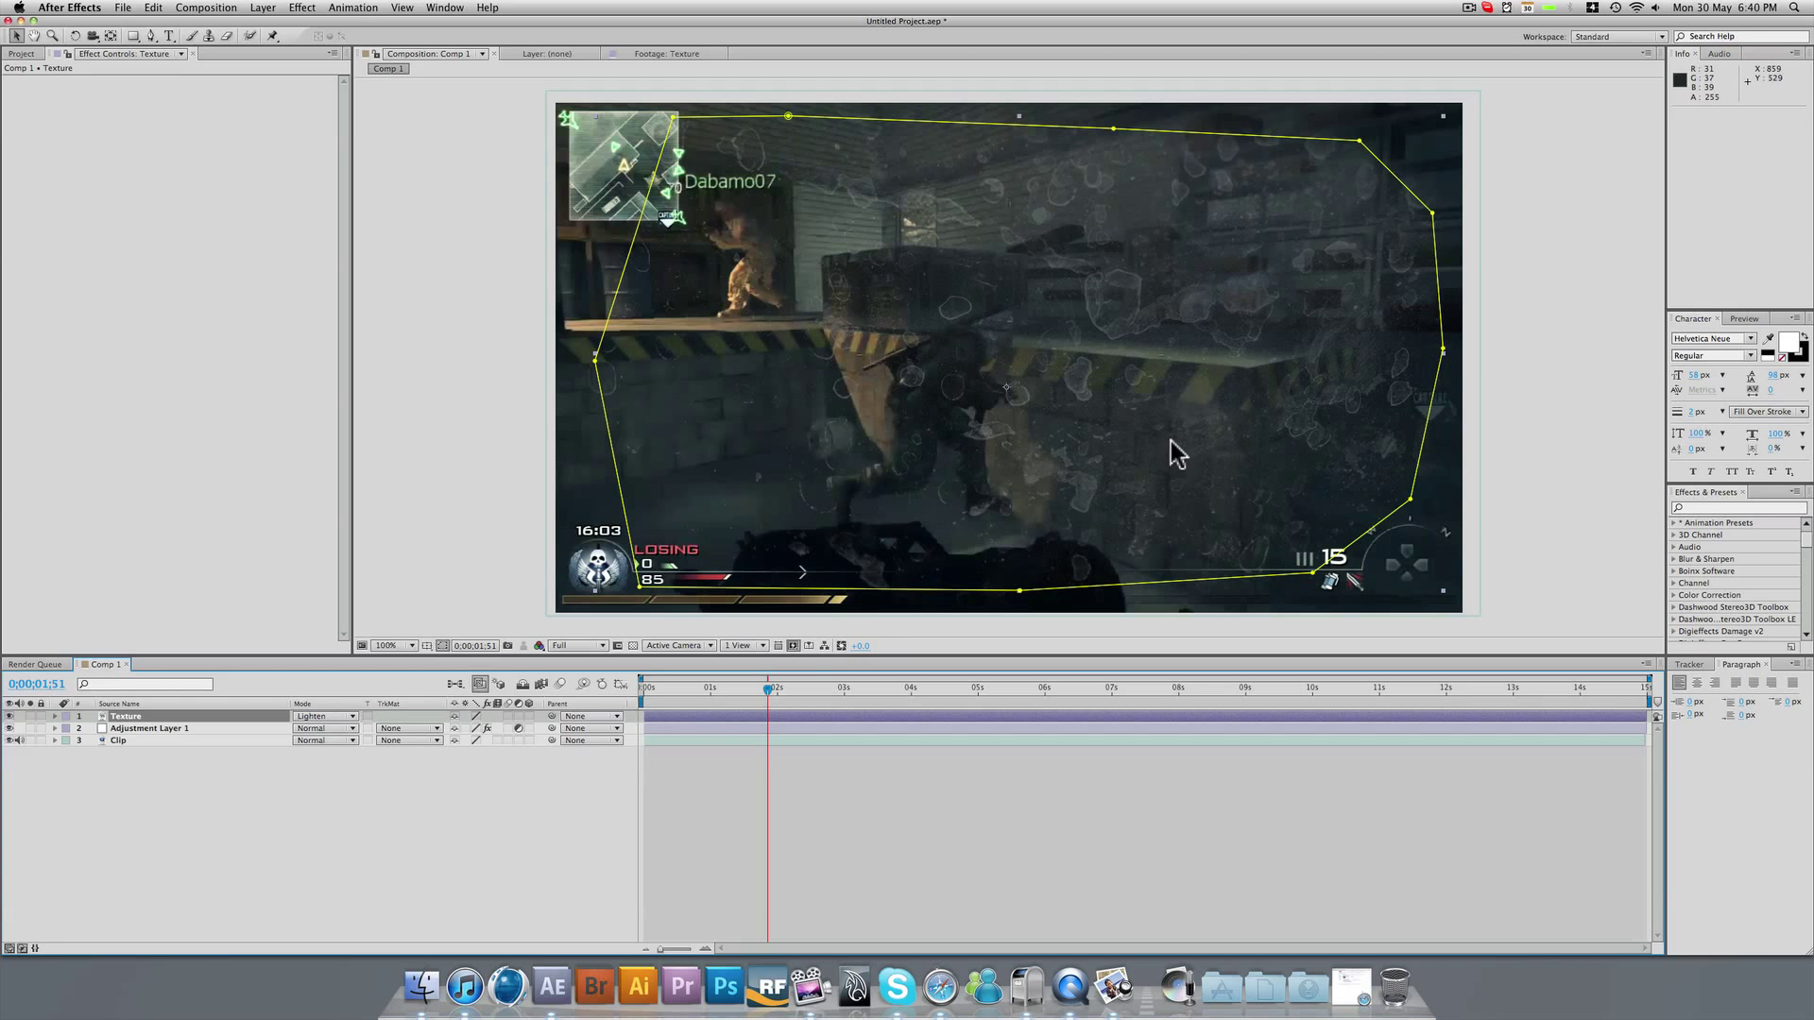
pyautogui.moveTo(804, 689); pyautogui.dragTo(910, 688)
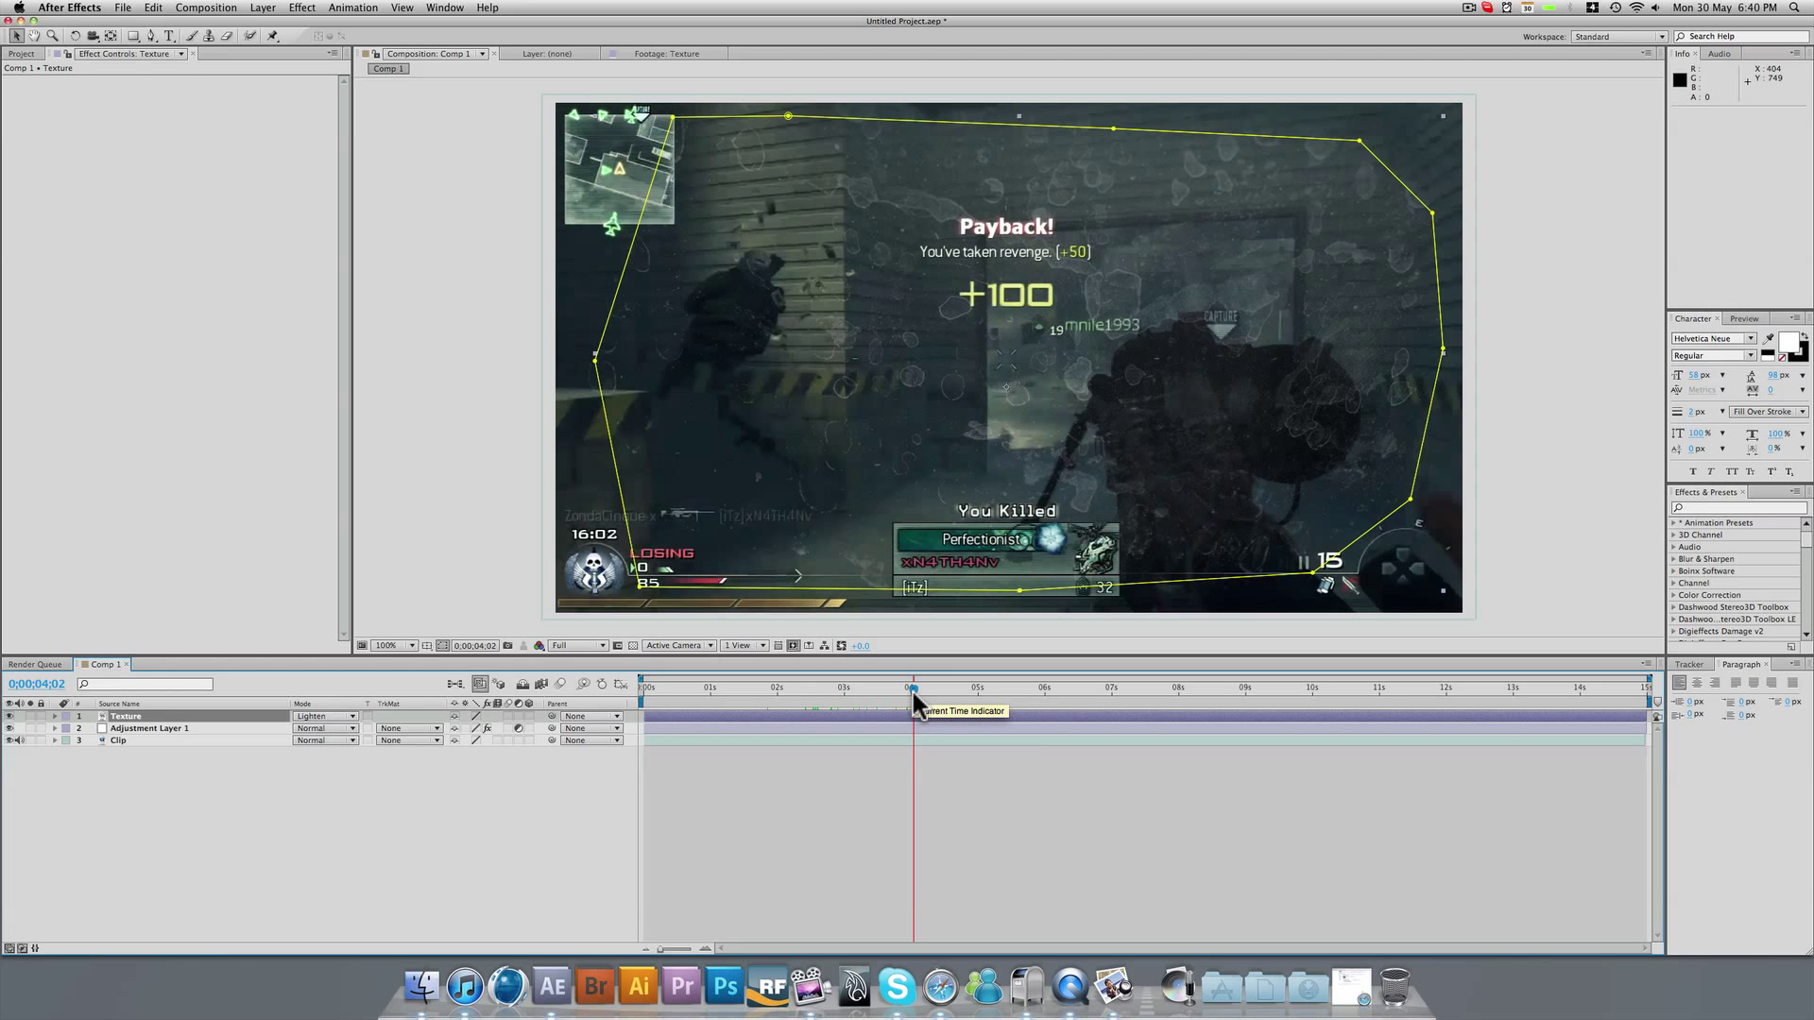
pyautogui.click(777, 689)
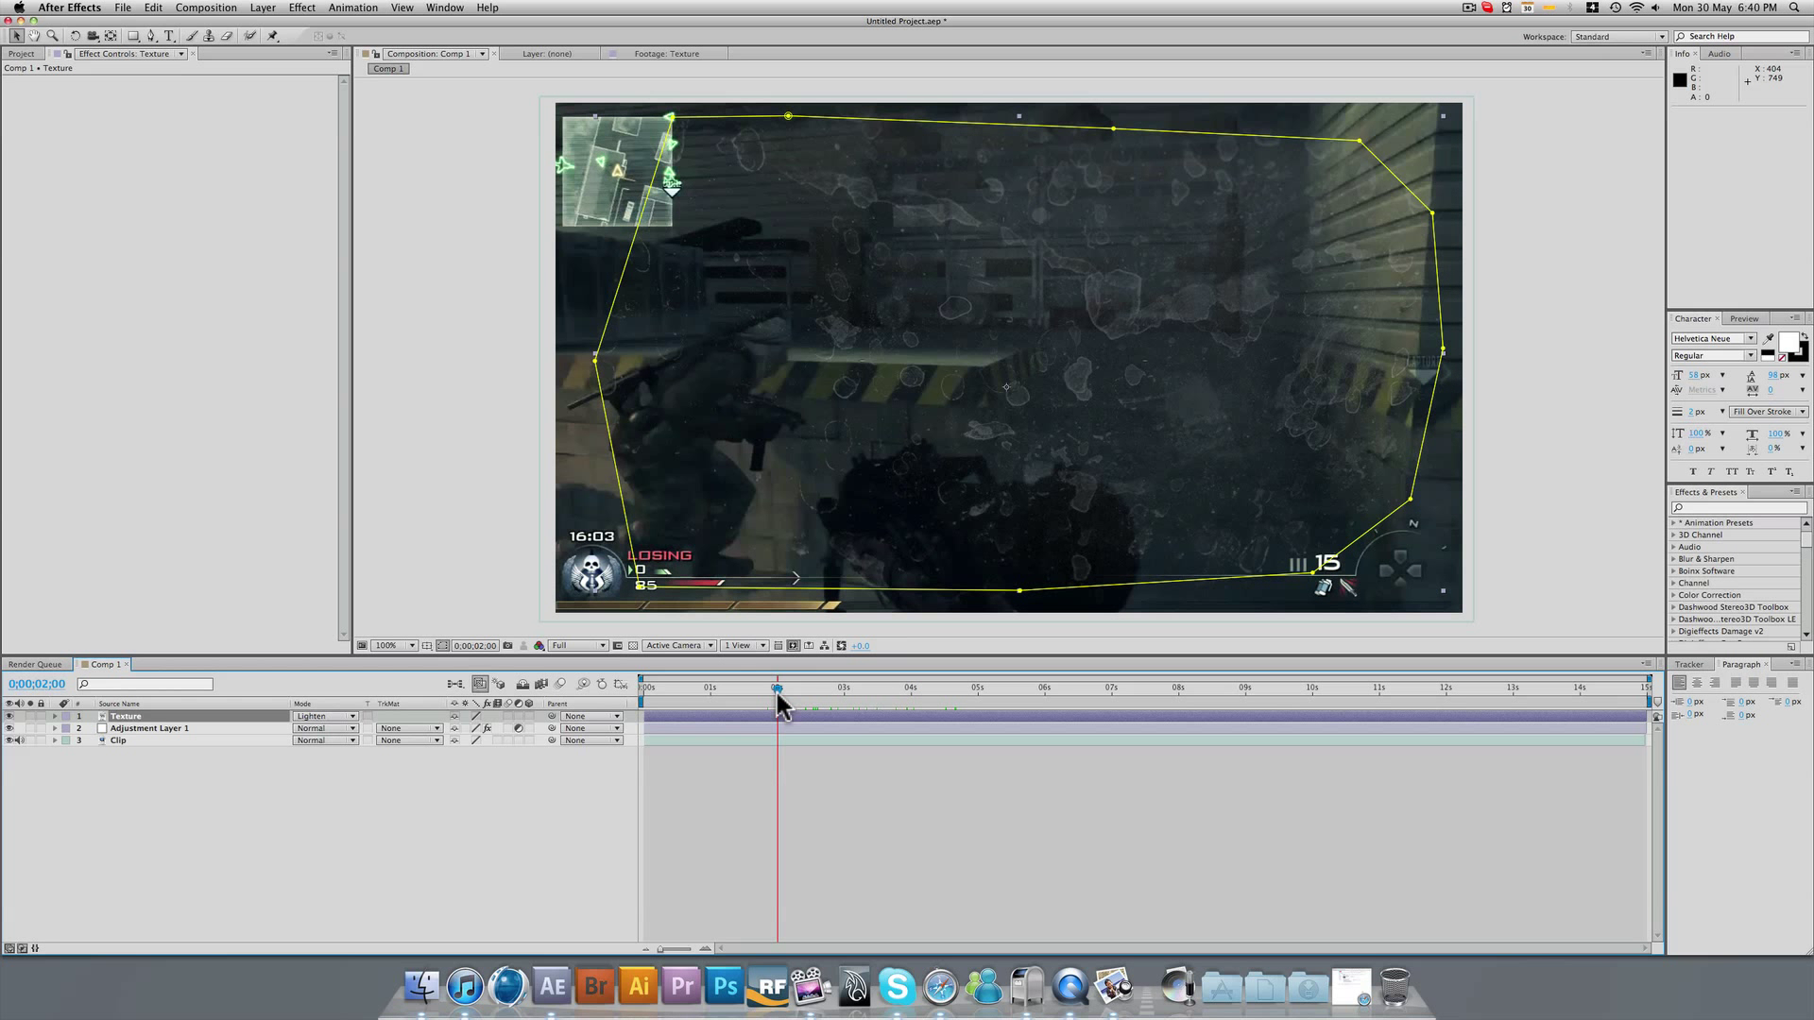
pyautogui.click(843, 692)
pyautogui.click(909, 692)
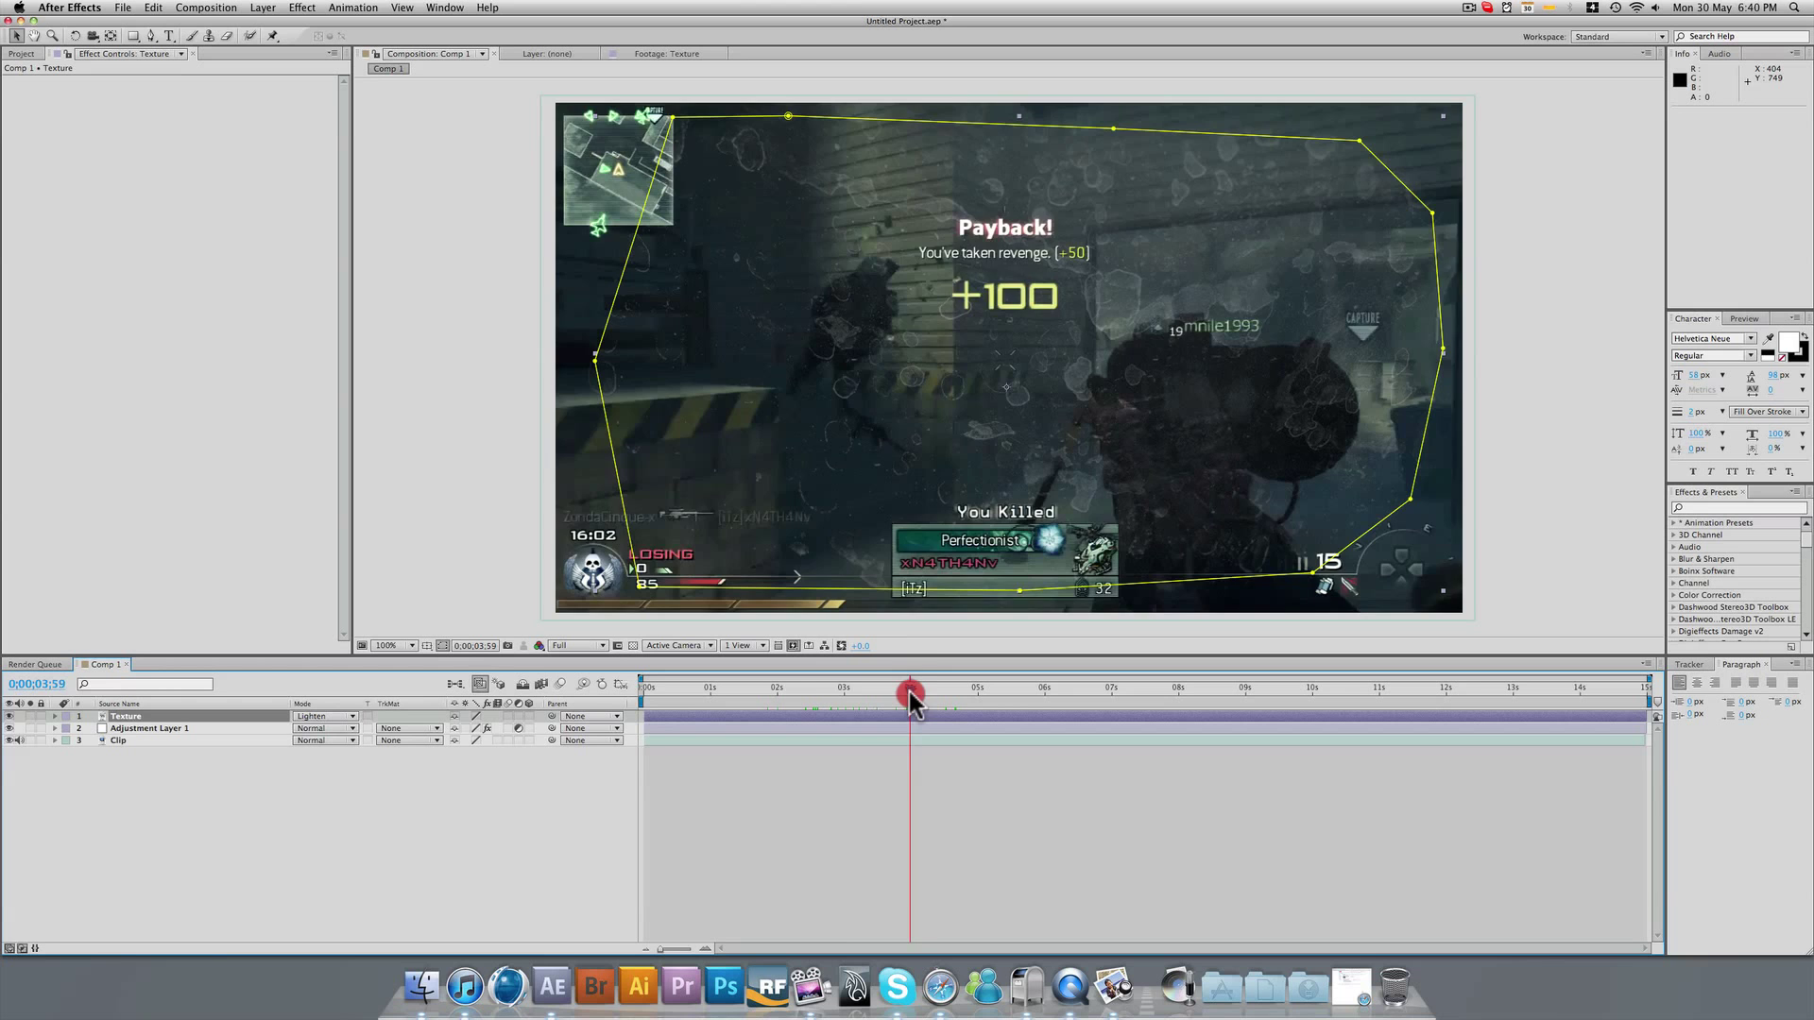
pyautogui.click(843, 697)
pyautogui.click(777, 695)
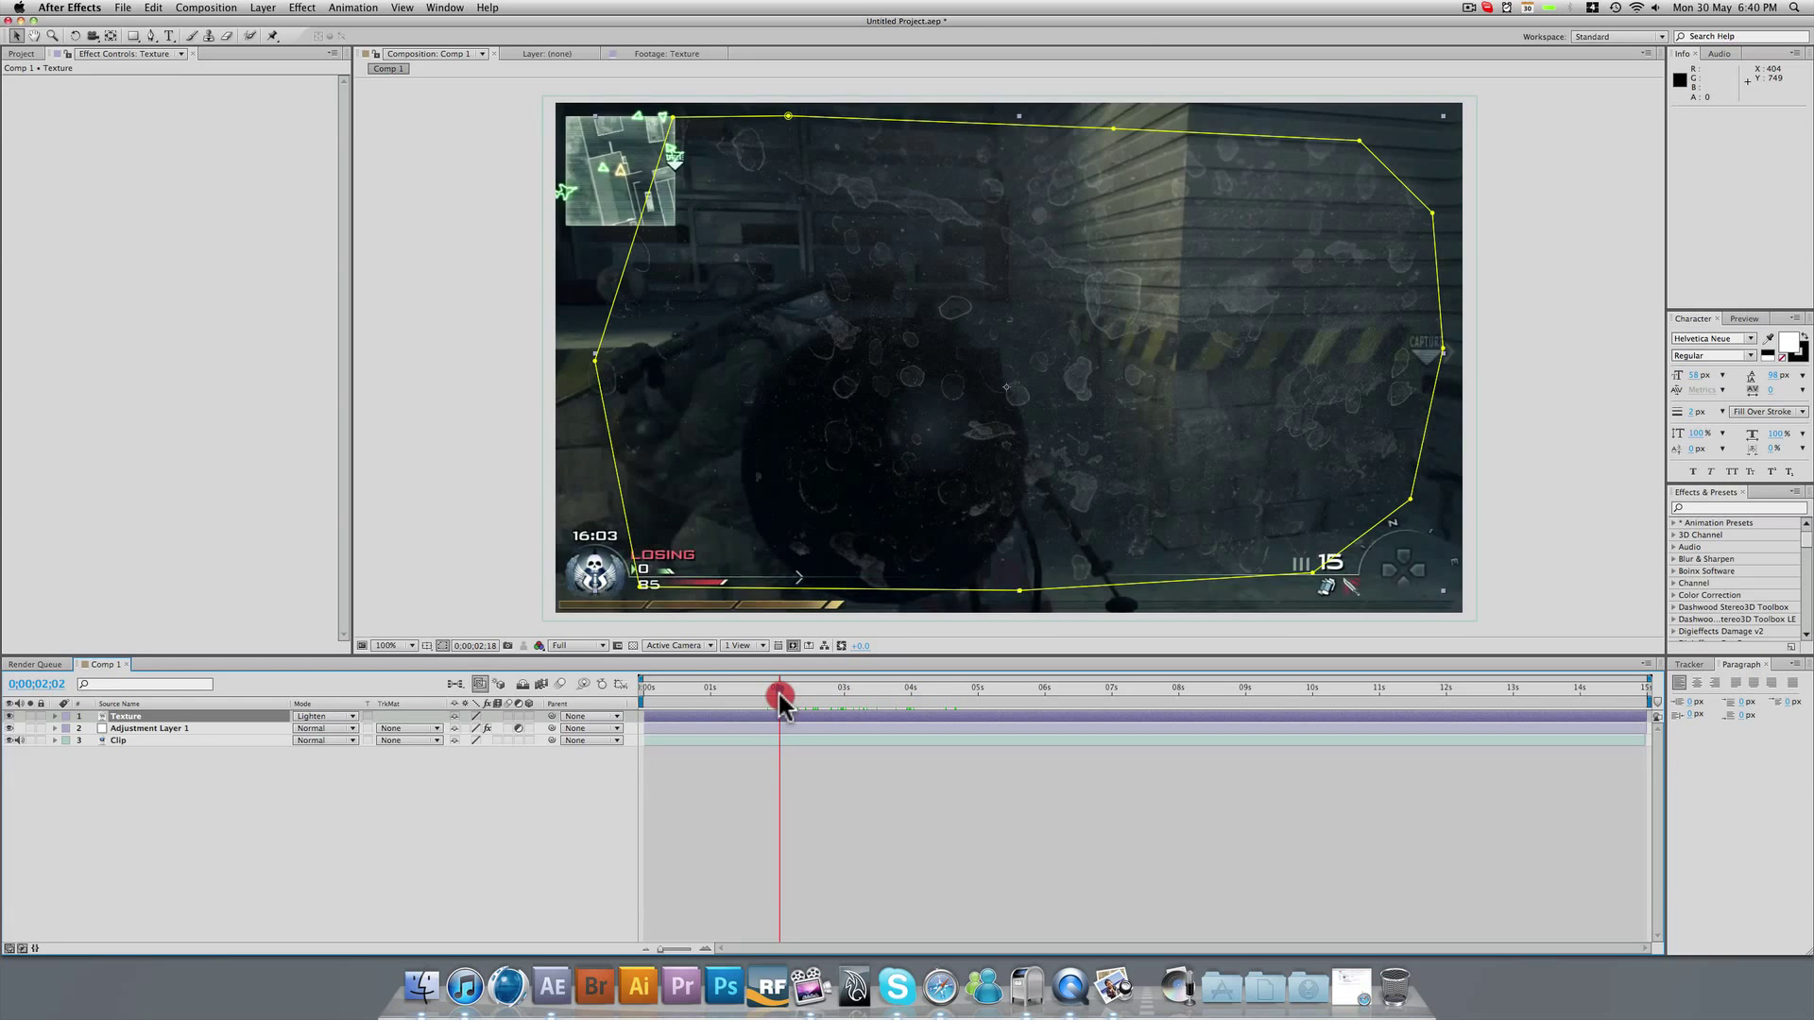
pyautogui.click(710, 693)
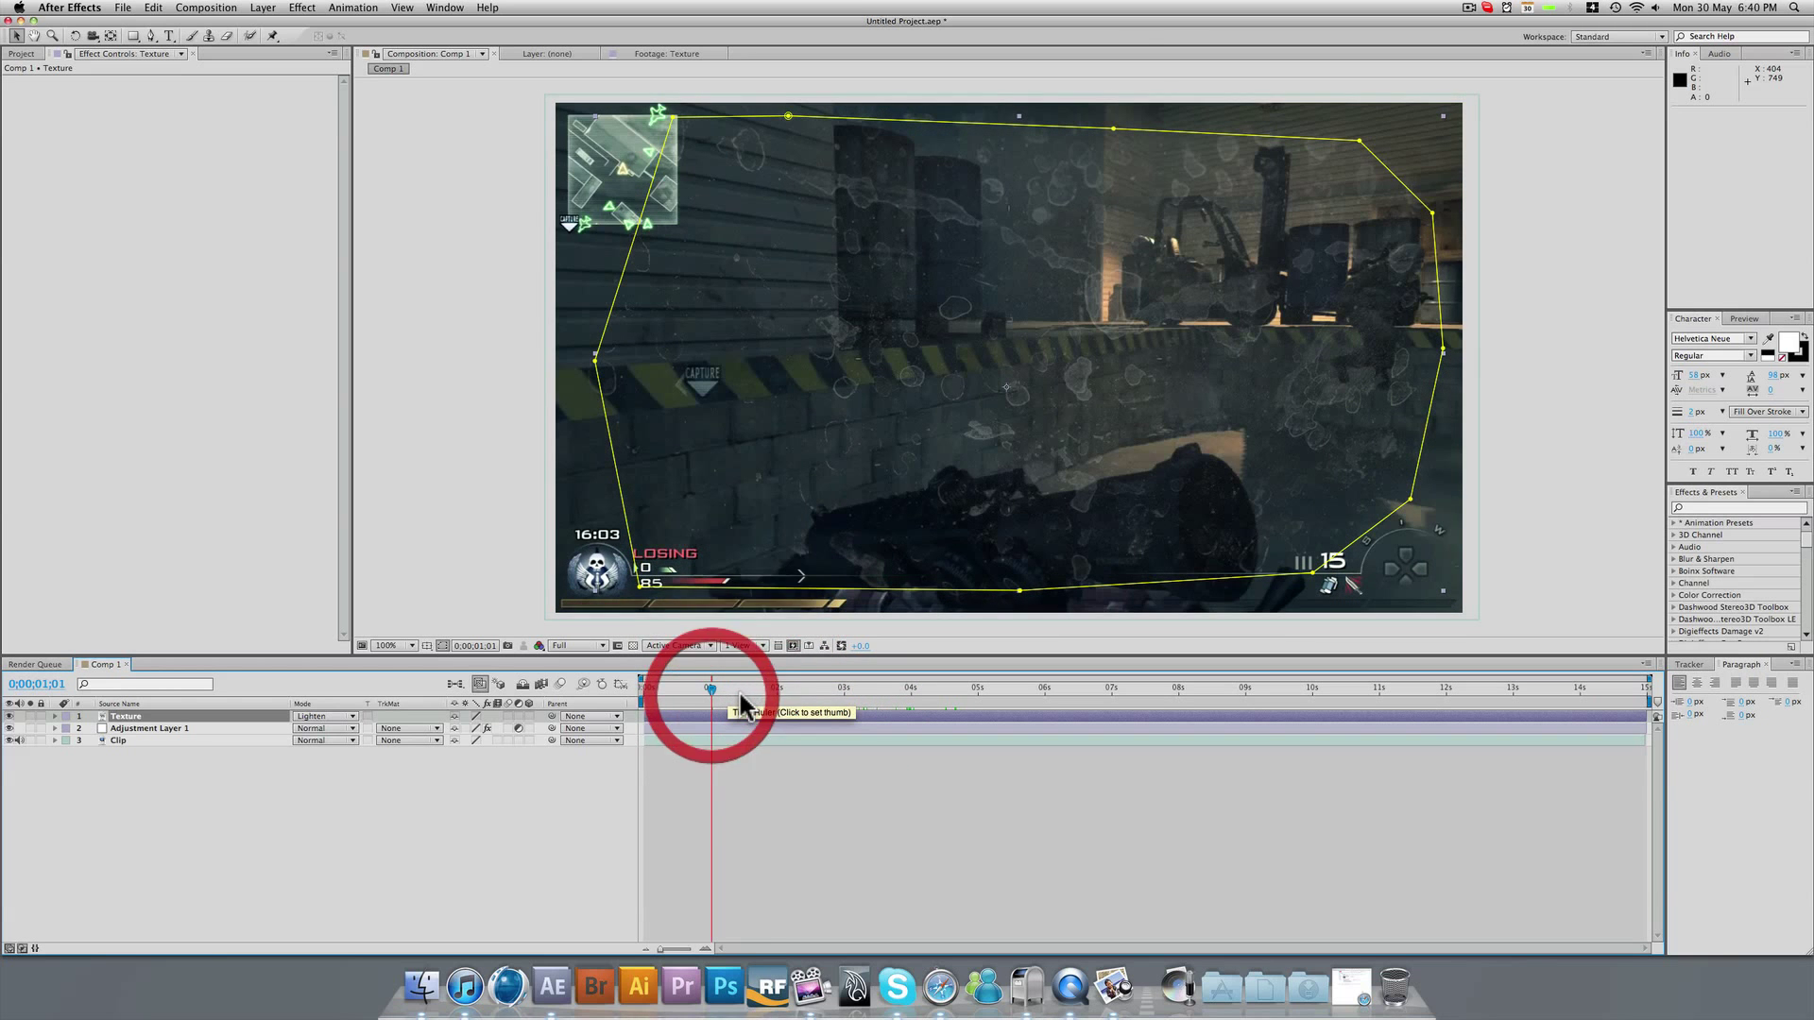
pyautogui.click(779, 696)
pyautogui.click(842, 689)
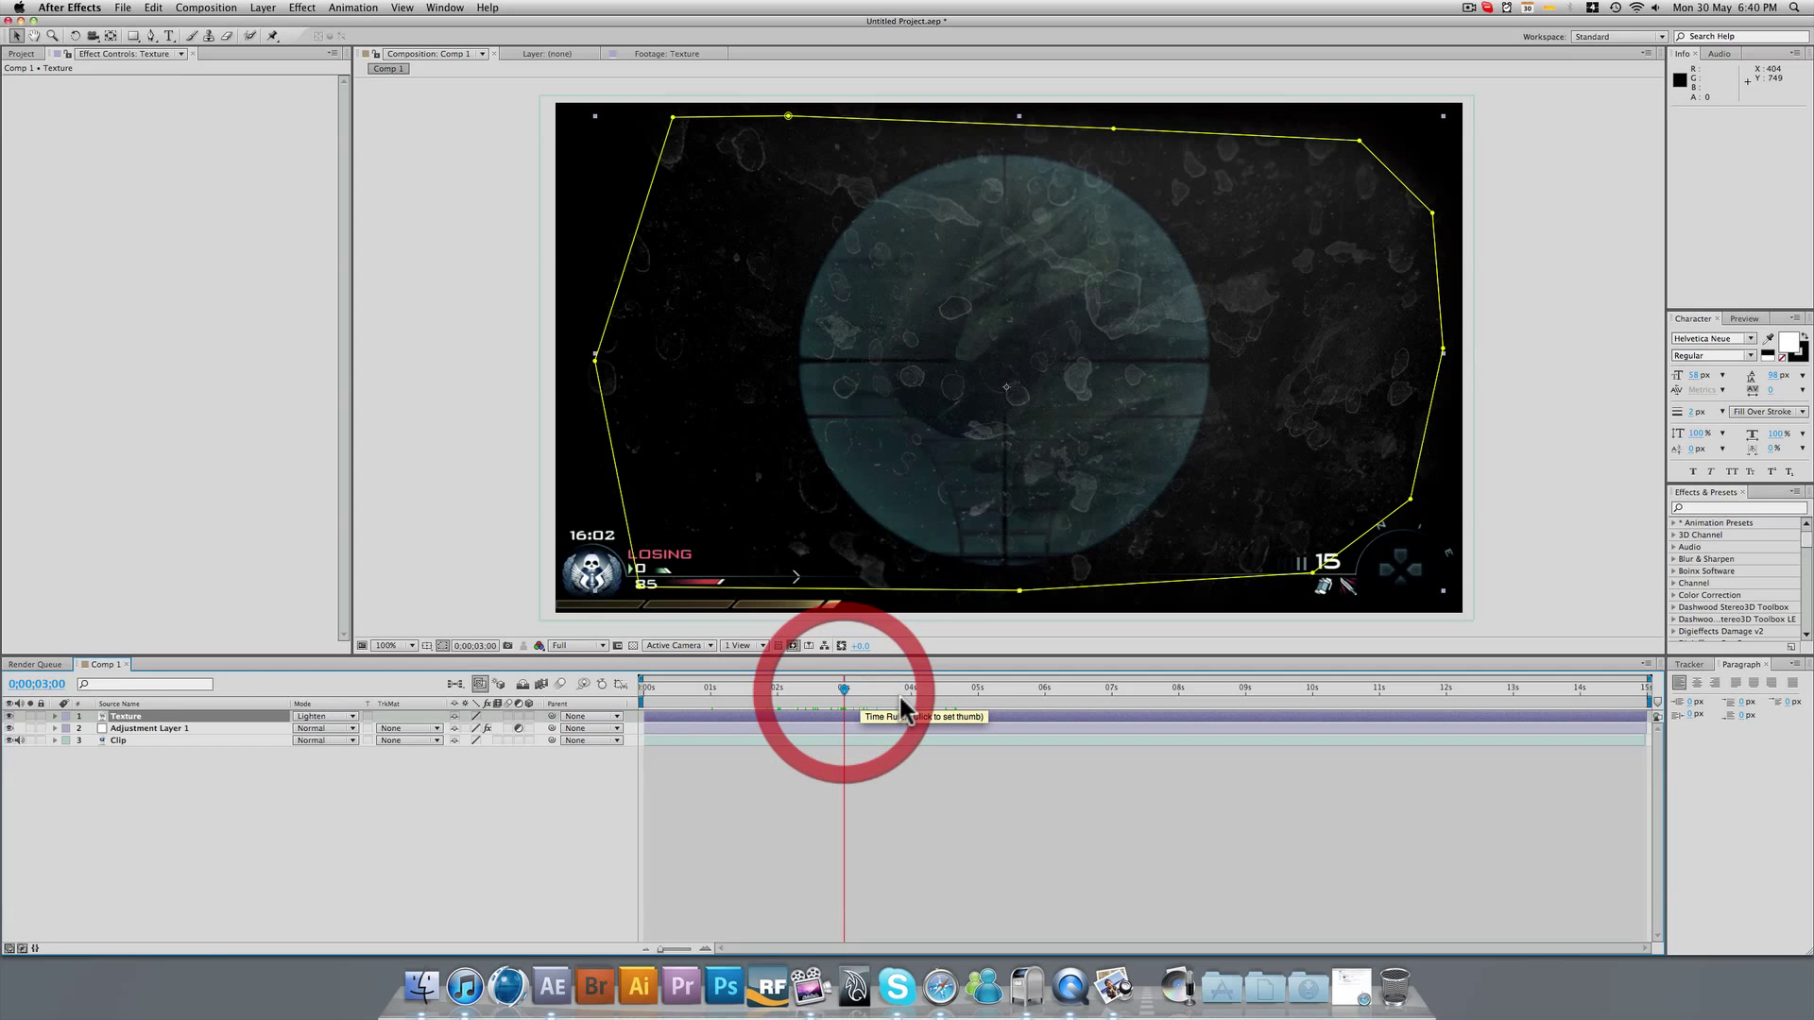
pyautogui.click(909, 690)
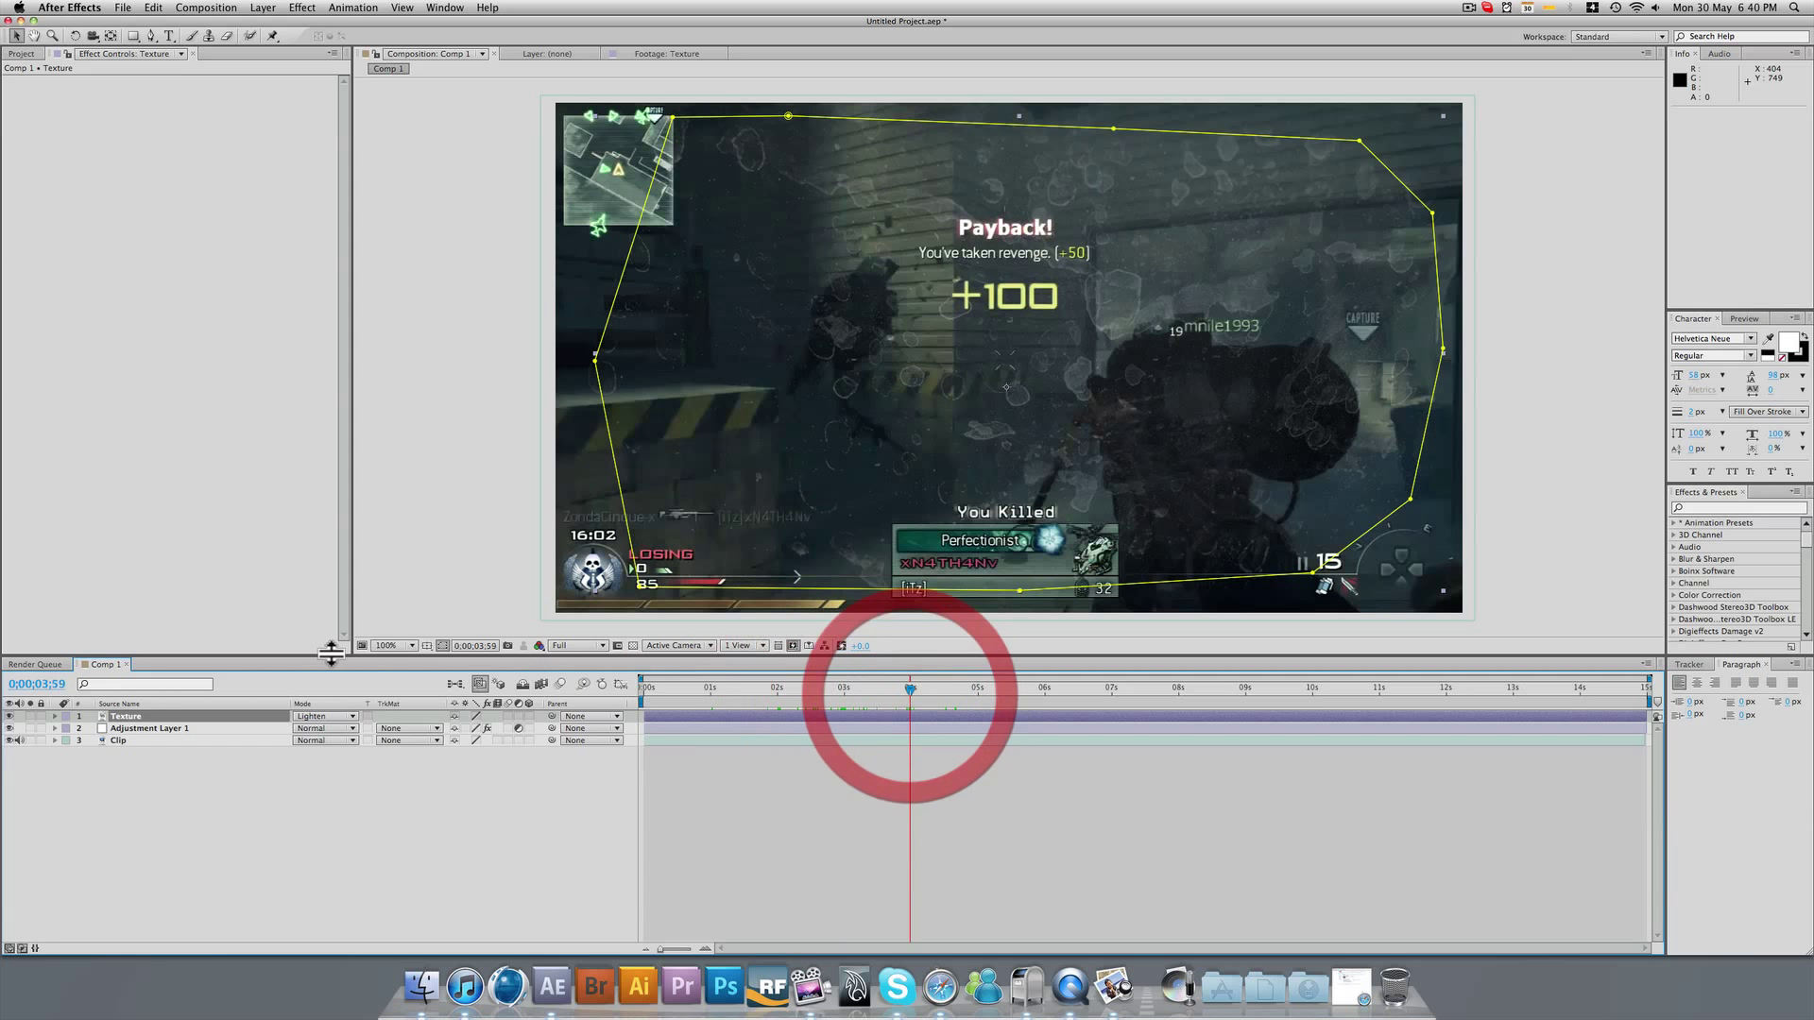
# Reveal the Clip layer's Position expression and retype it as wiggle(5,15).
pyautogui.click(111, 742)
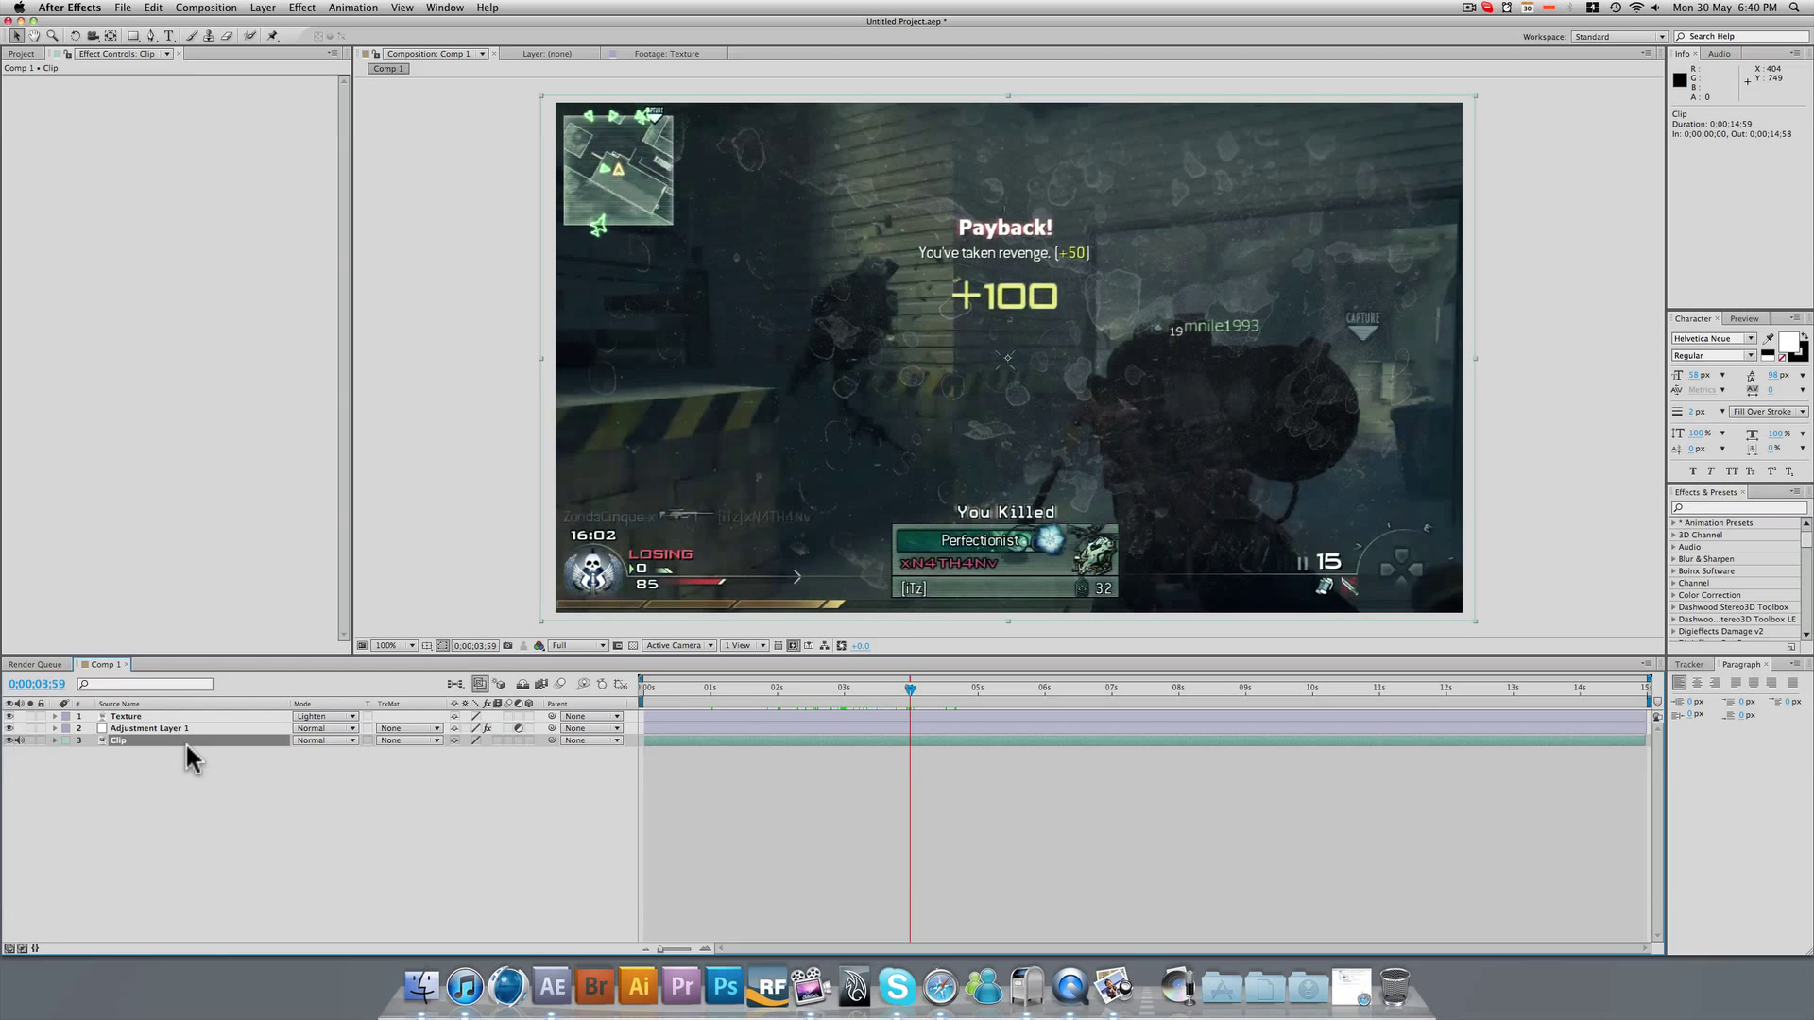
pyautogui.click(54, 741)
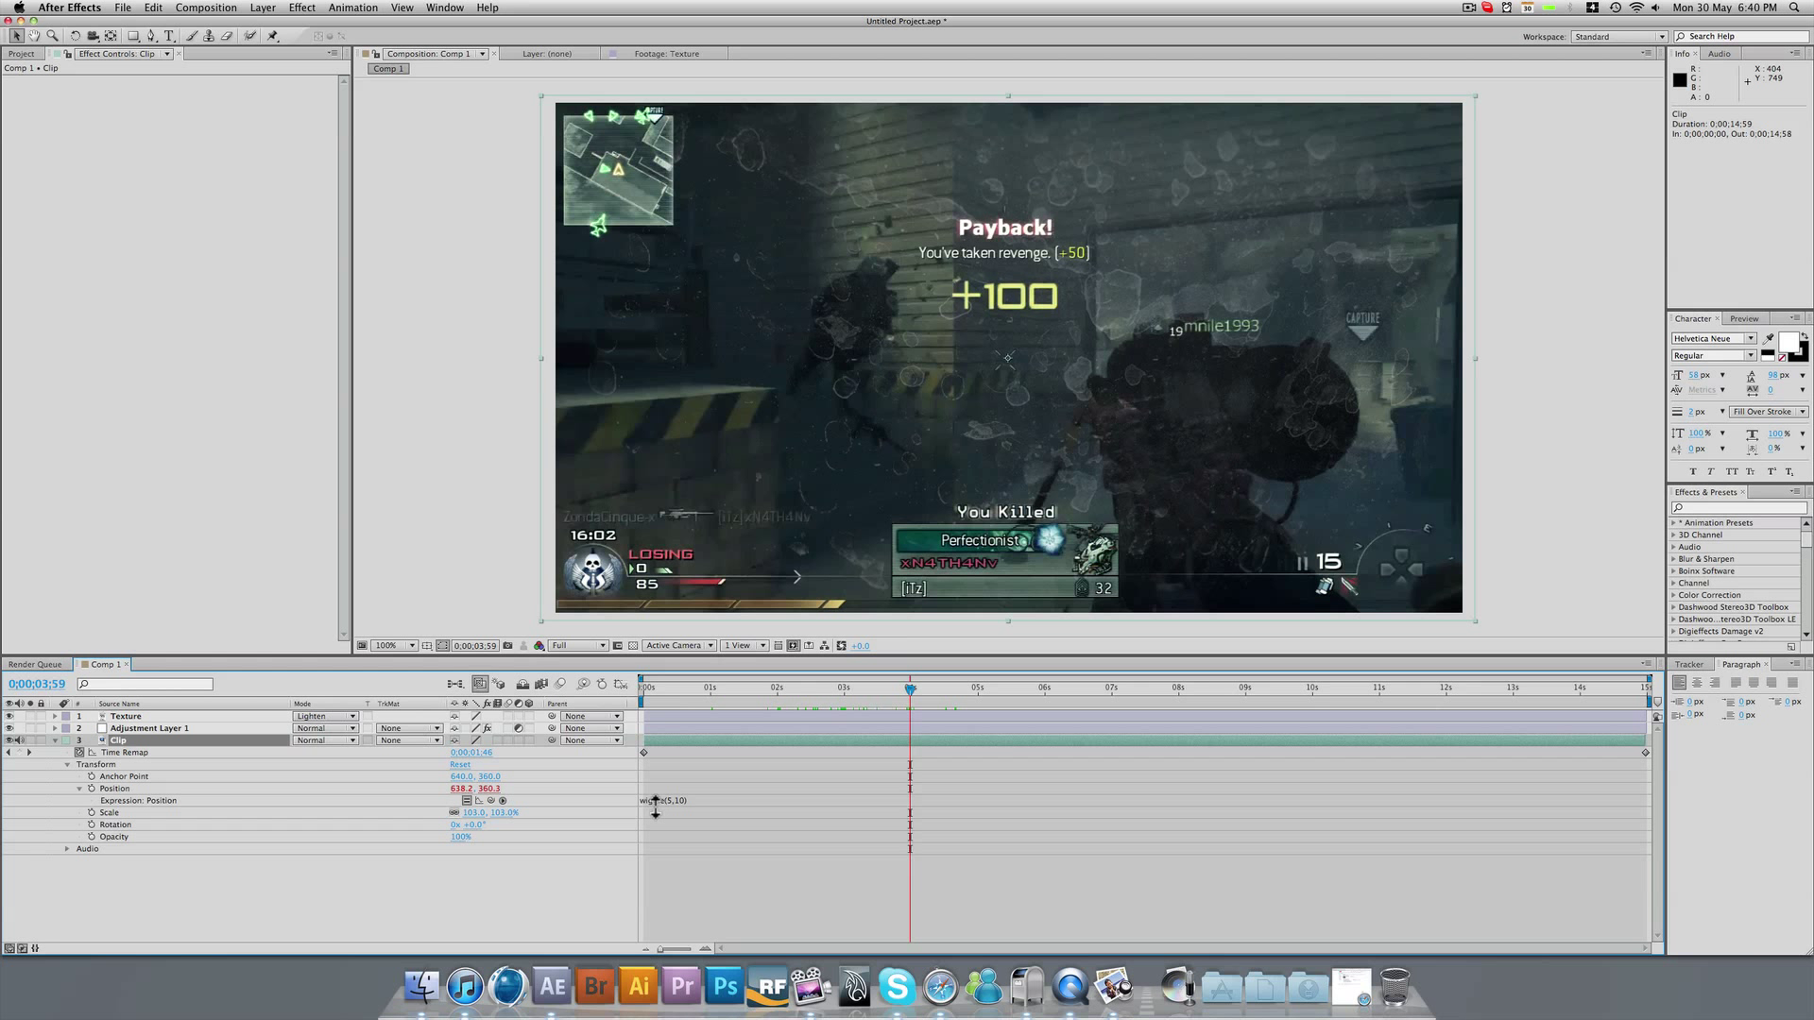
pyautogui.click(698, 800)
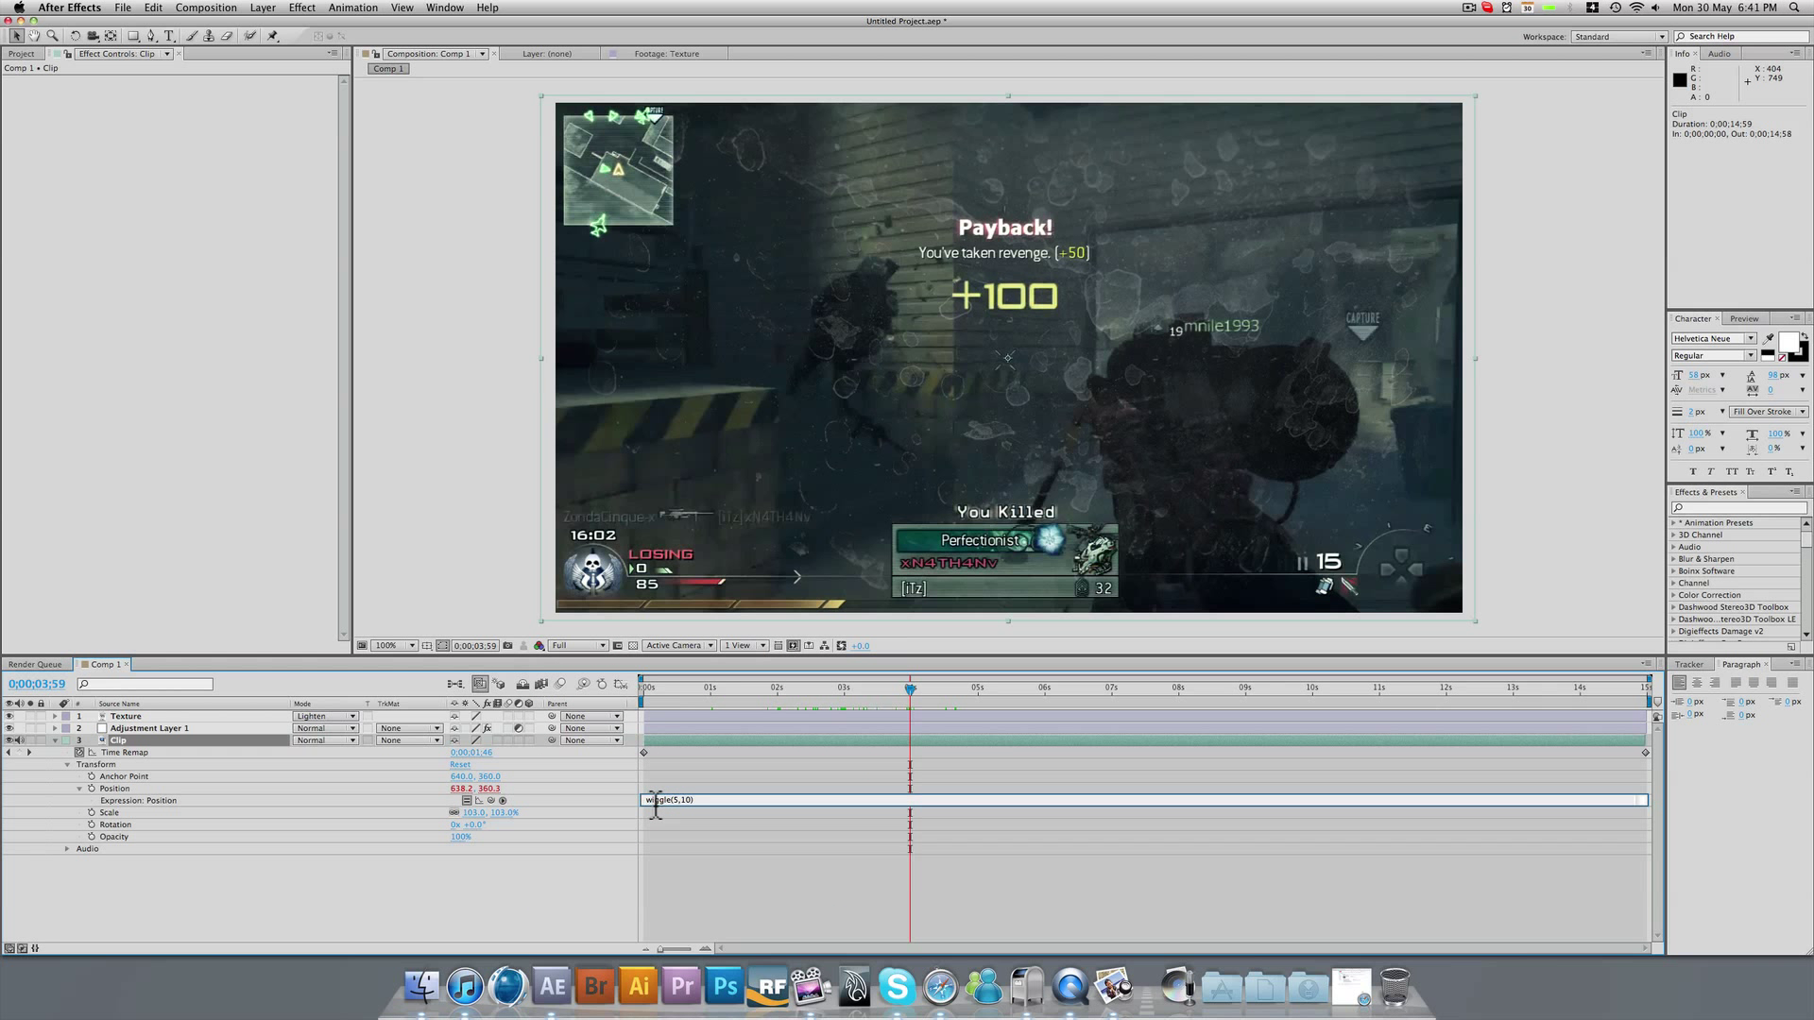
pyautogui.click(702, 800)
pyautogui.click(635, 798)
pyautogui.click(712, 800)
pyautogui.write('wiggle')
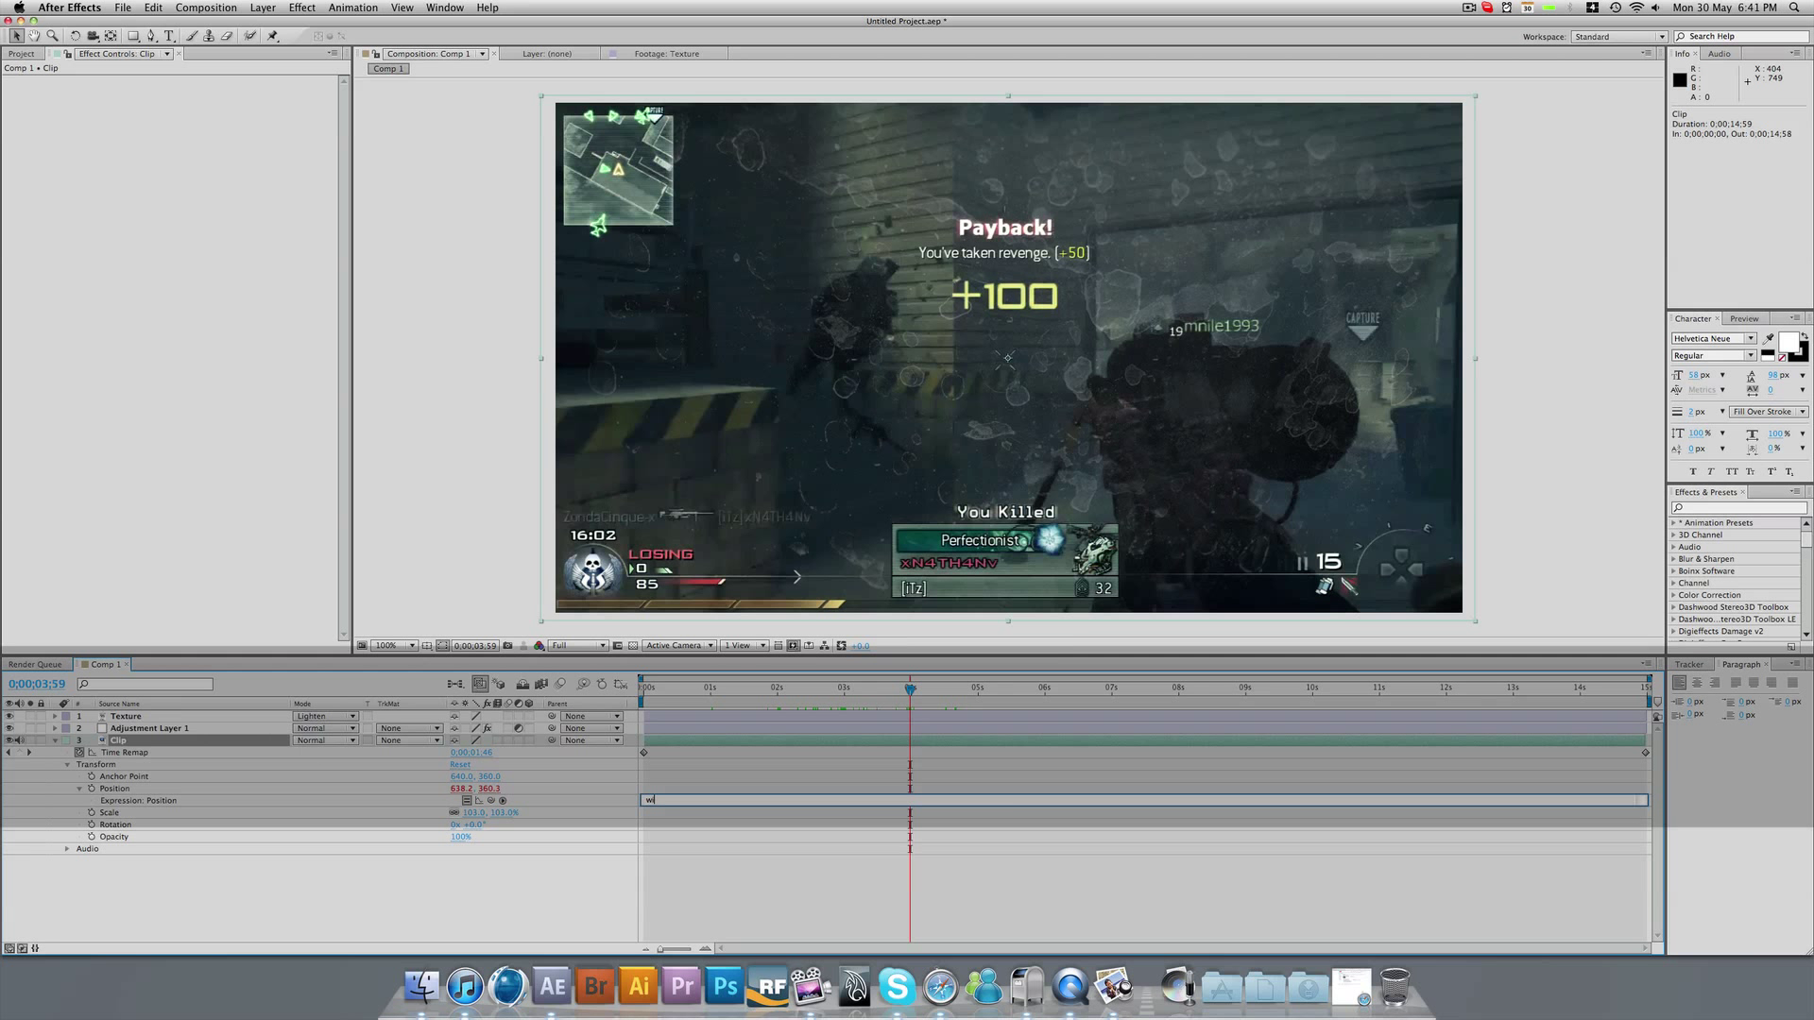
pyautogui.write('(5,15)')
pyautogui.click(505, 904)
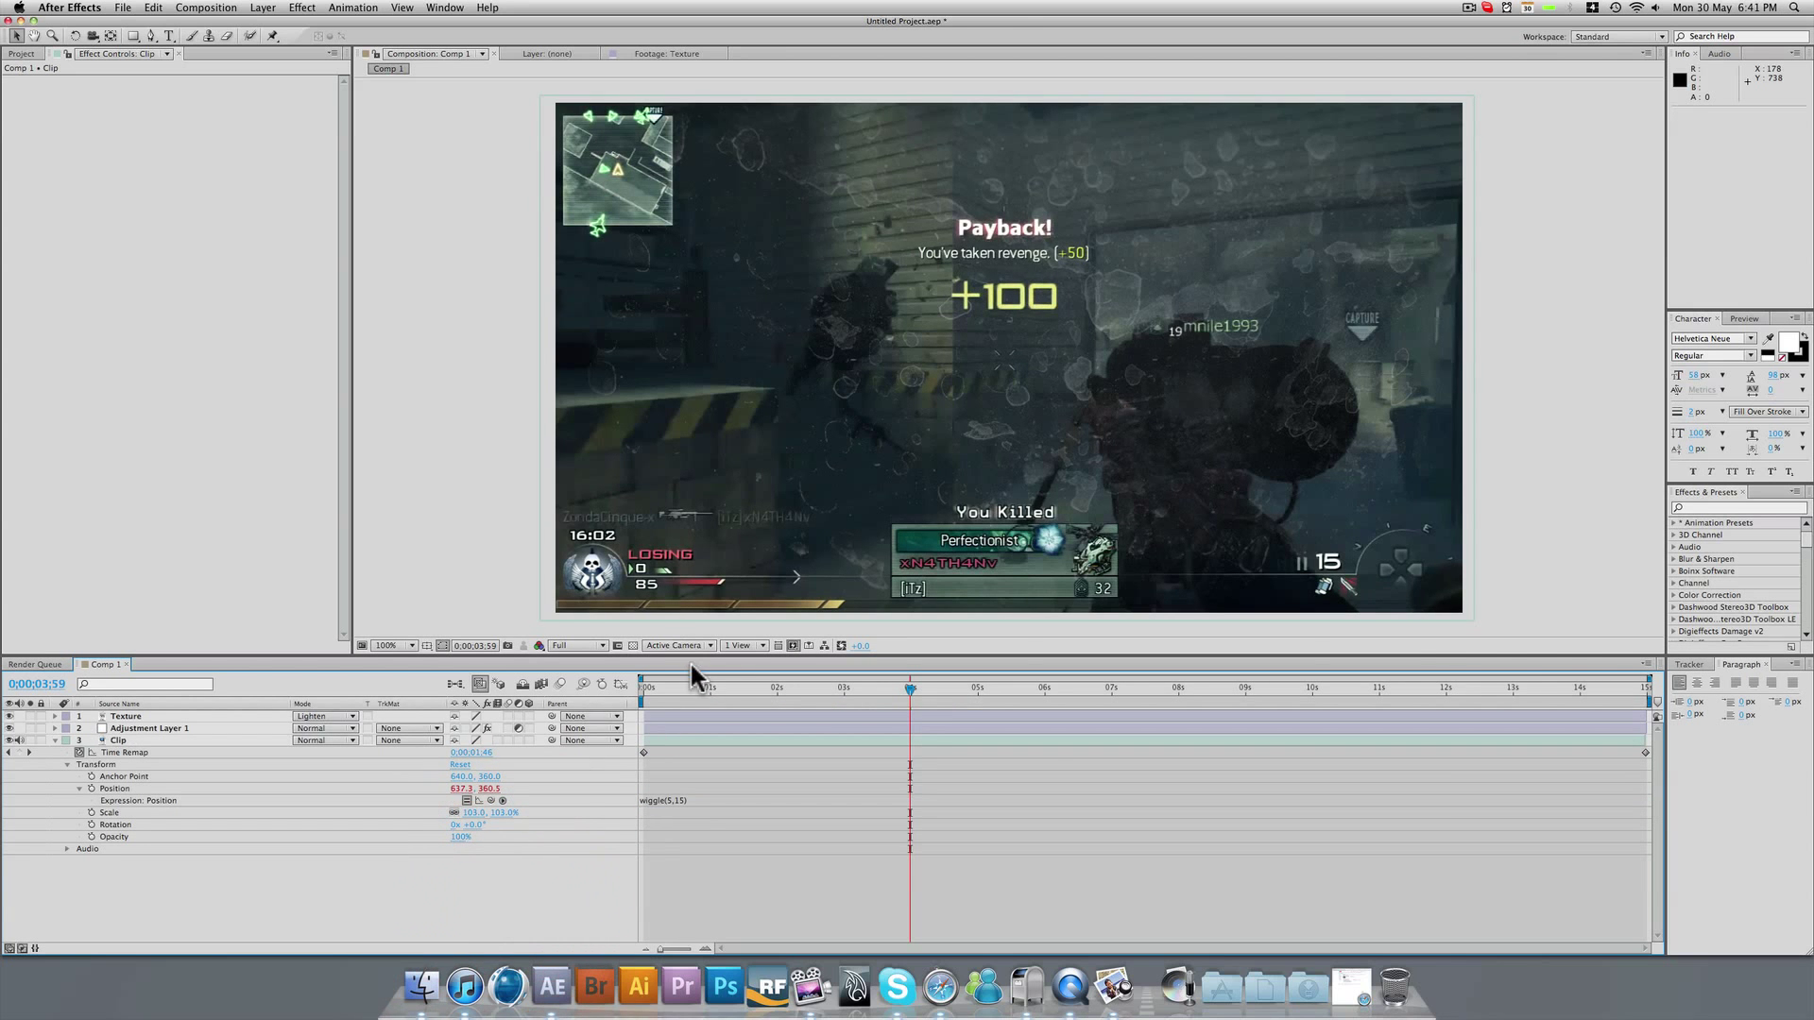
pyautogui.moveTo(722, 689); pyautogui.dragTo(974, 686)
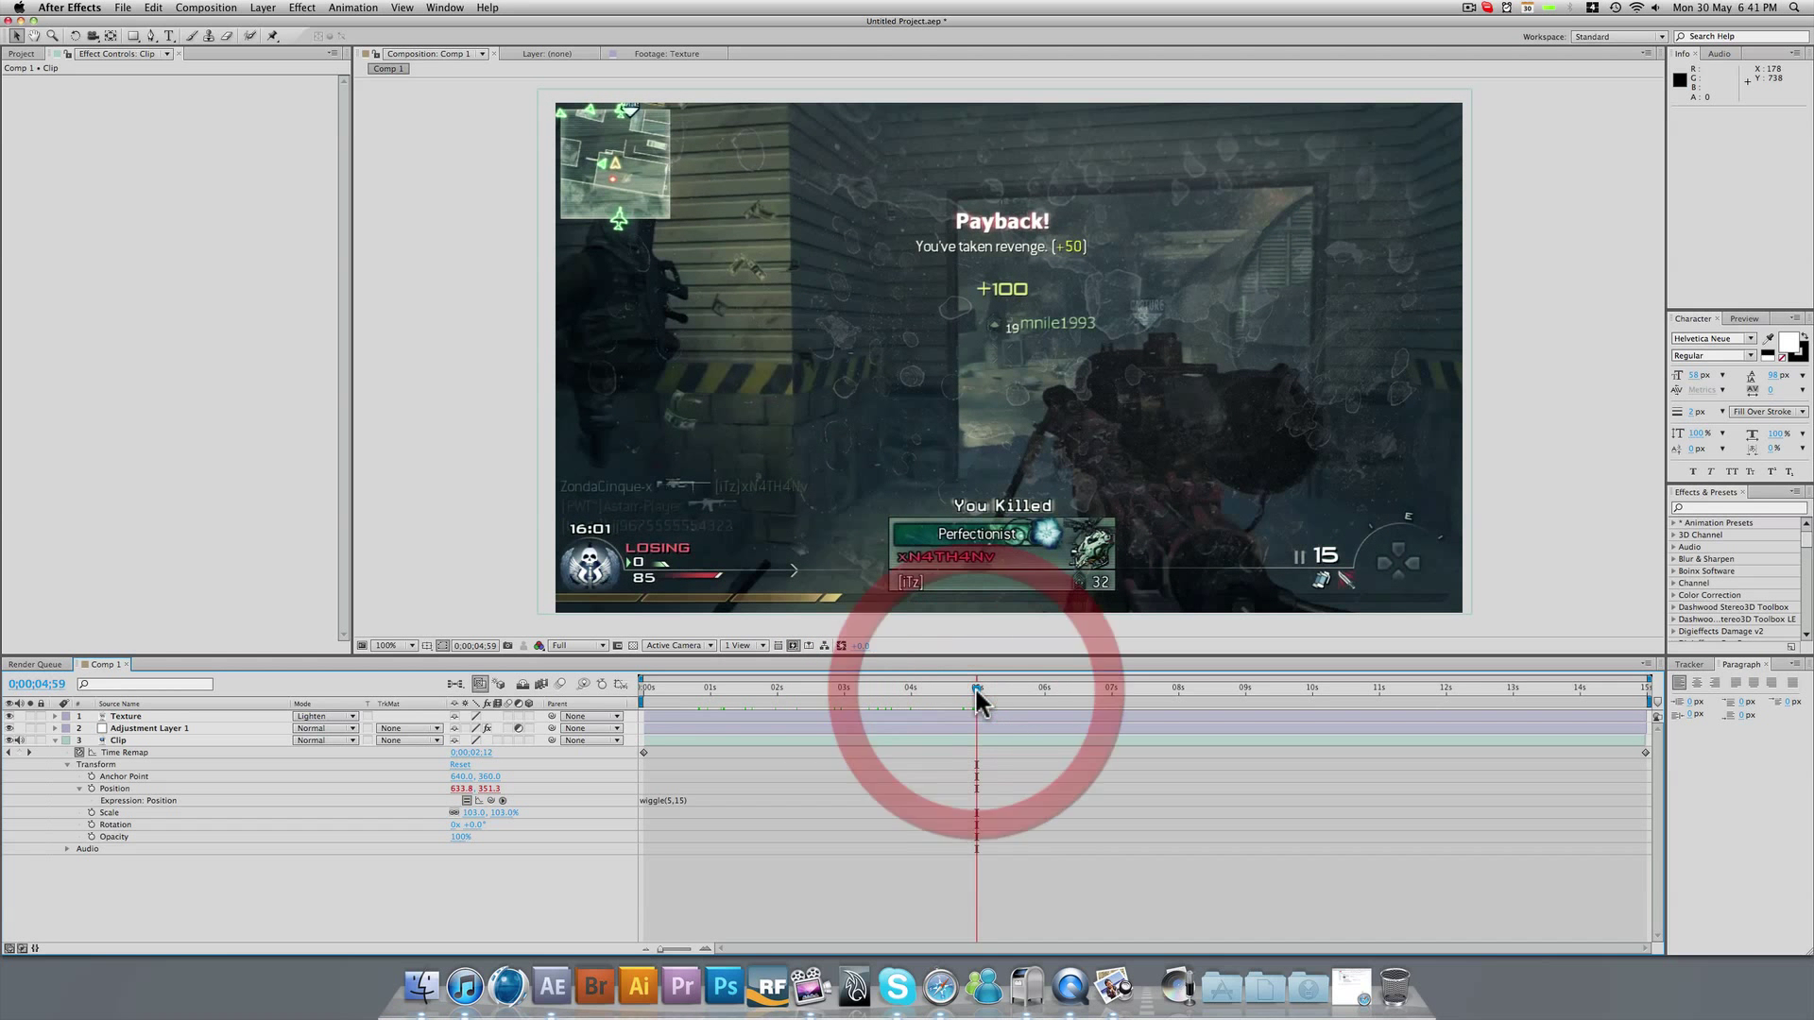
pyautogui.click(1046, 689)
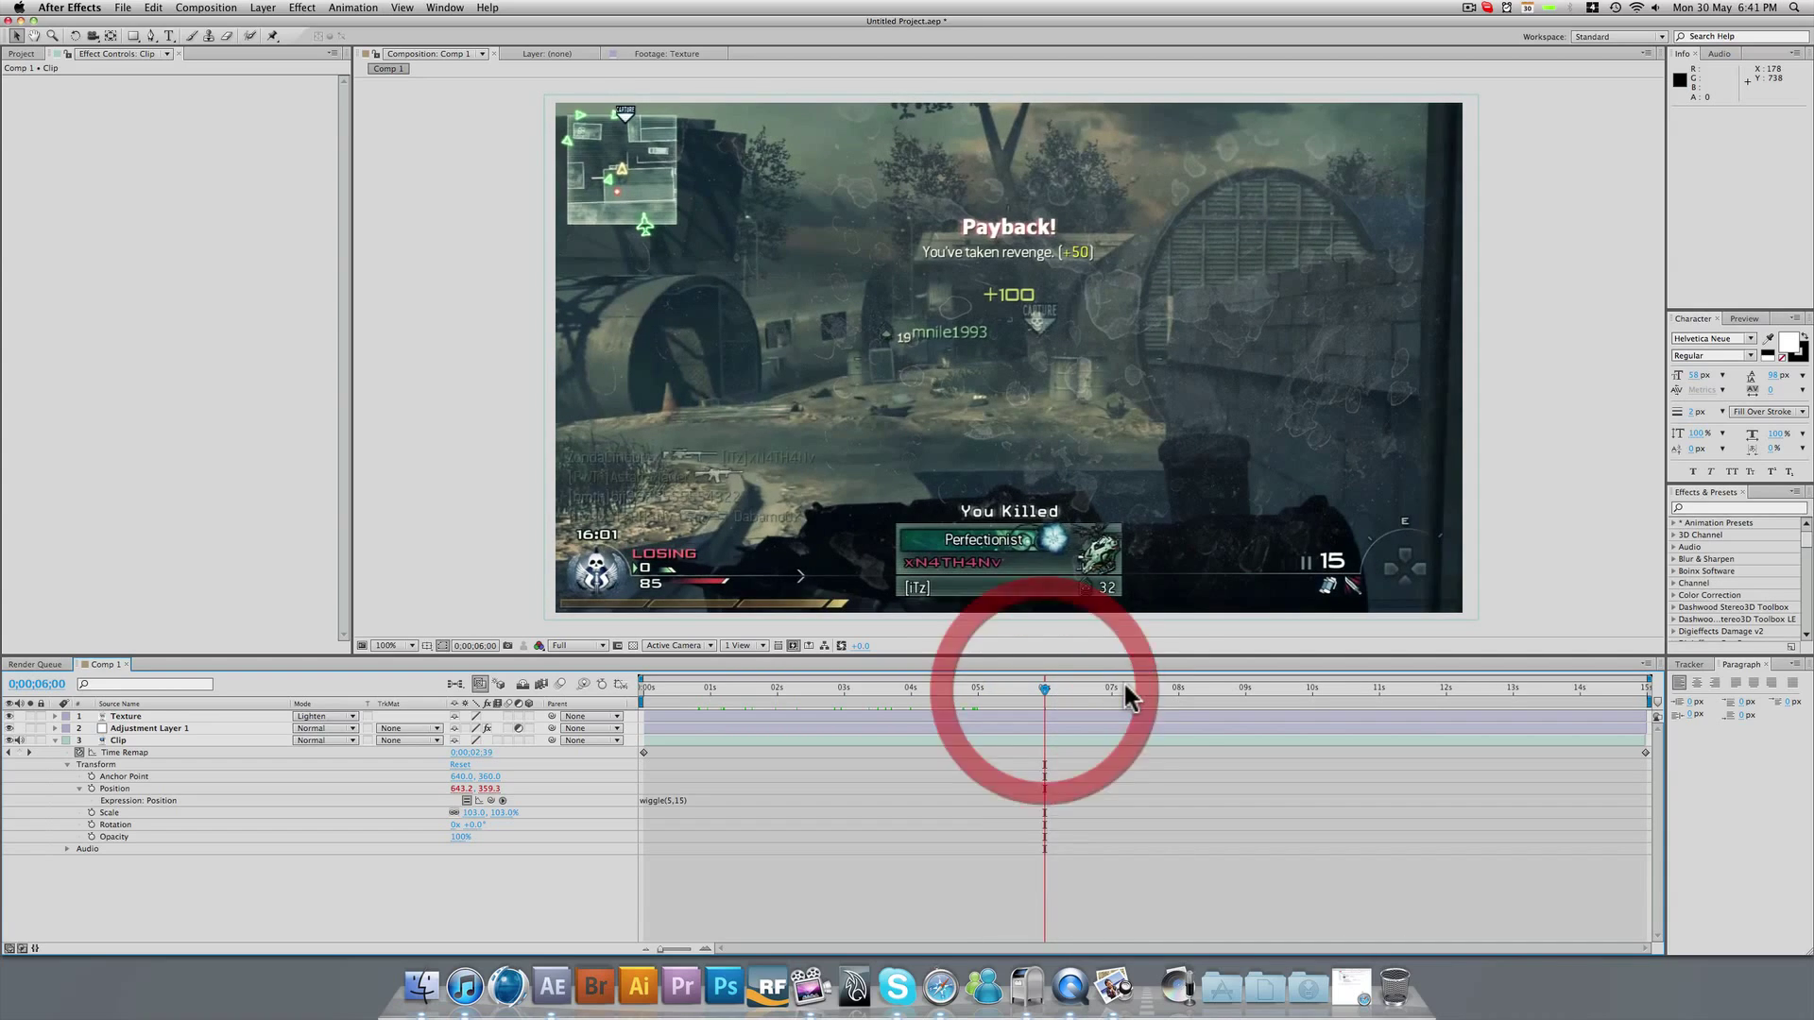
pyautogui.click(1107, 691)
pyautogui.moveTo(1108, 694); pyautogui.dragTo(1111, 694)
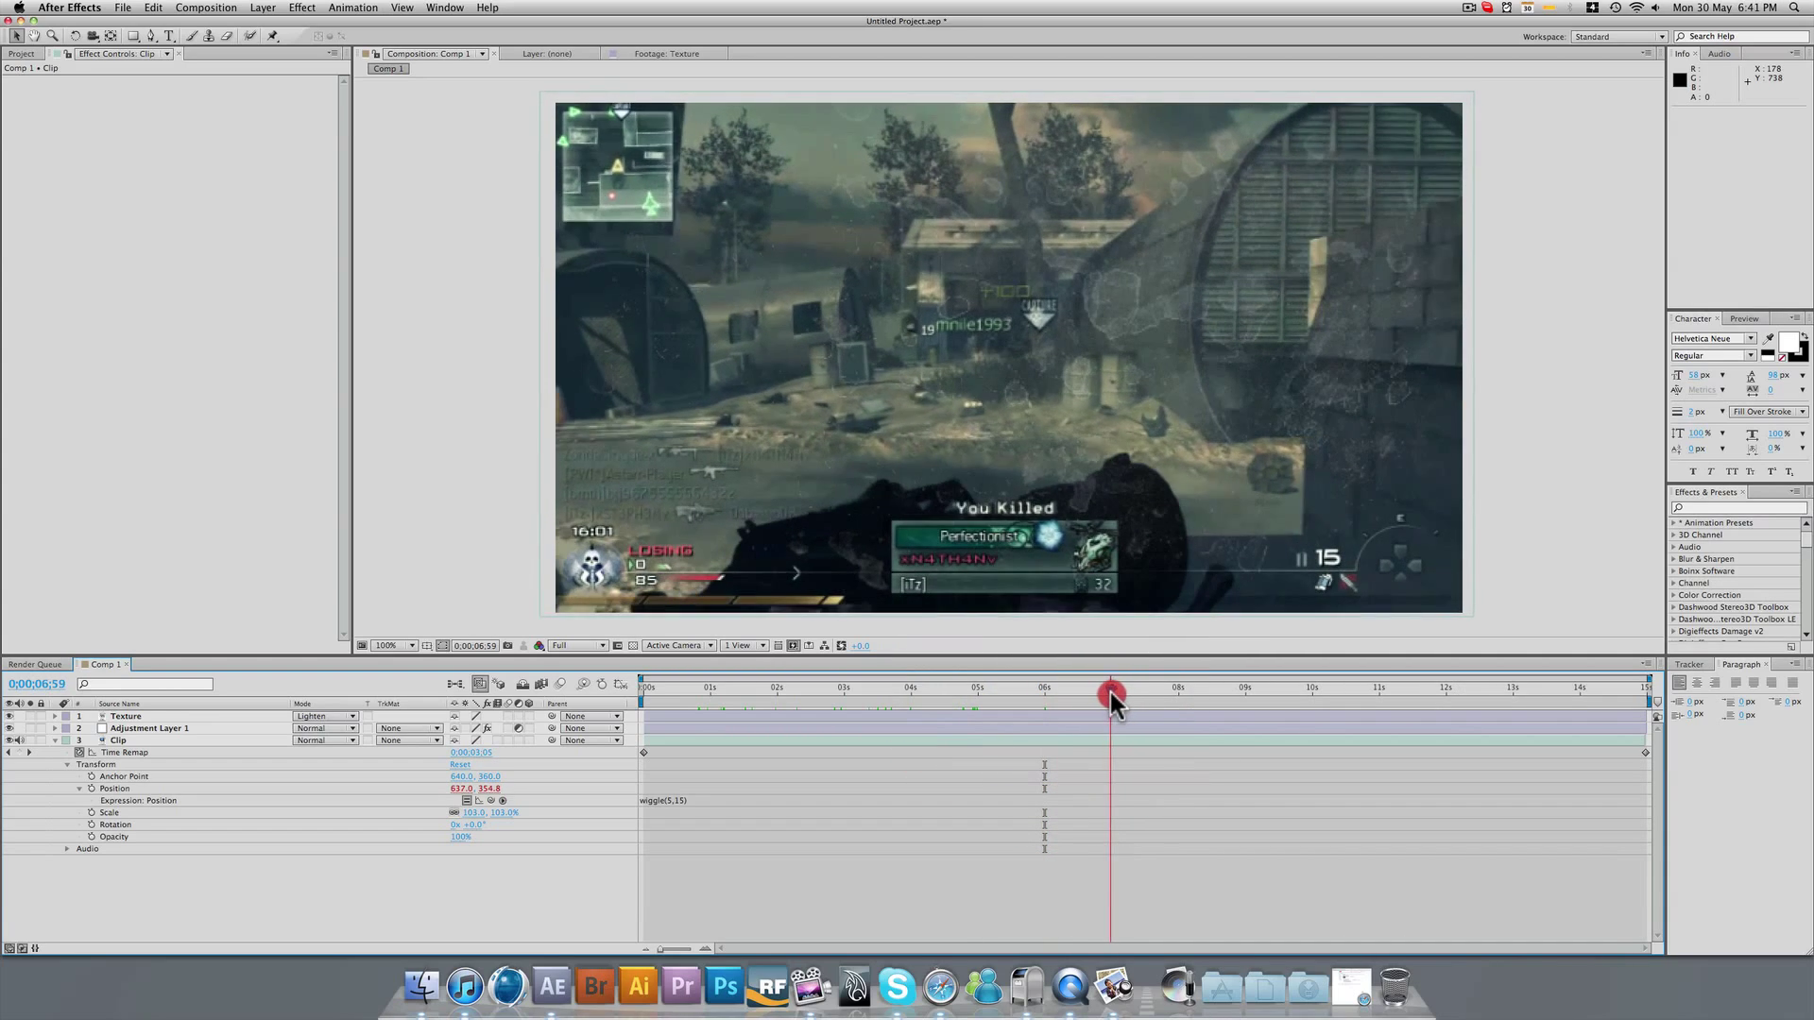